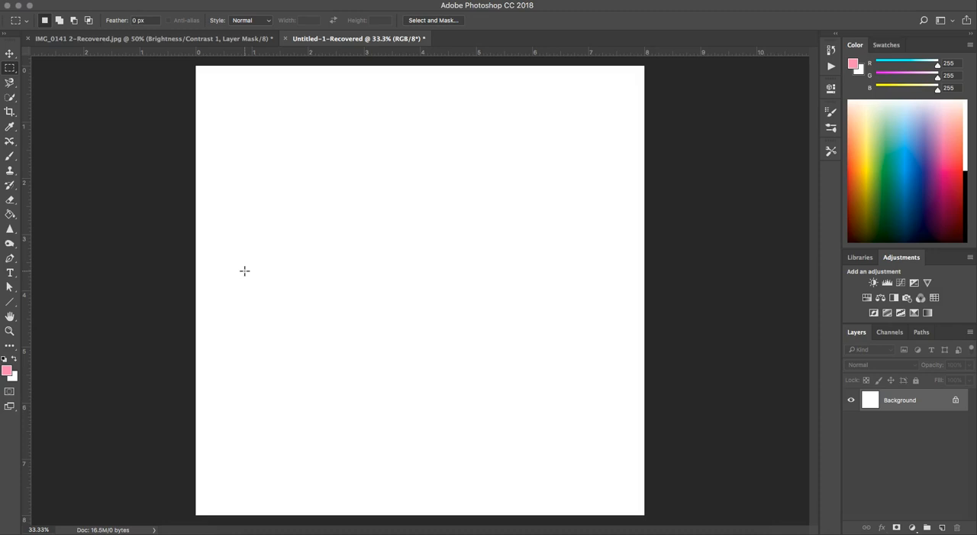
Select the Brush tool, enlarge it to 200 px and paint a winding pink textured stroke across the Background layer
key(b)
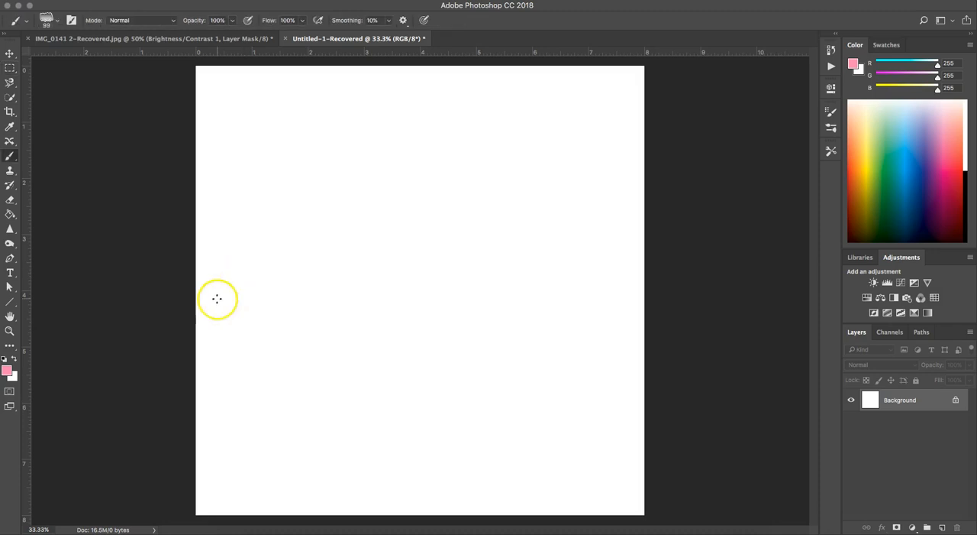
key(bracketright)
key(bracketright)
key(bracketright)
key(bracketright)
key(bracketright)
key(bracketright)
mouse_move(374, 221)
mouse_down()
mouse_move(326, 271)
mouse_move(443, 223)
mouse_move(494, 249)
mouse_move(478, 322)
mouse_move(449, 348)
mouse_move(414, 411)
mouse_move(500, 426)
mouse_move(535, 413)
mouse_move(565, 382)
mouse_move(586, 211)
mouse_move(577, 156)
mouse_up()
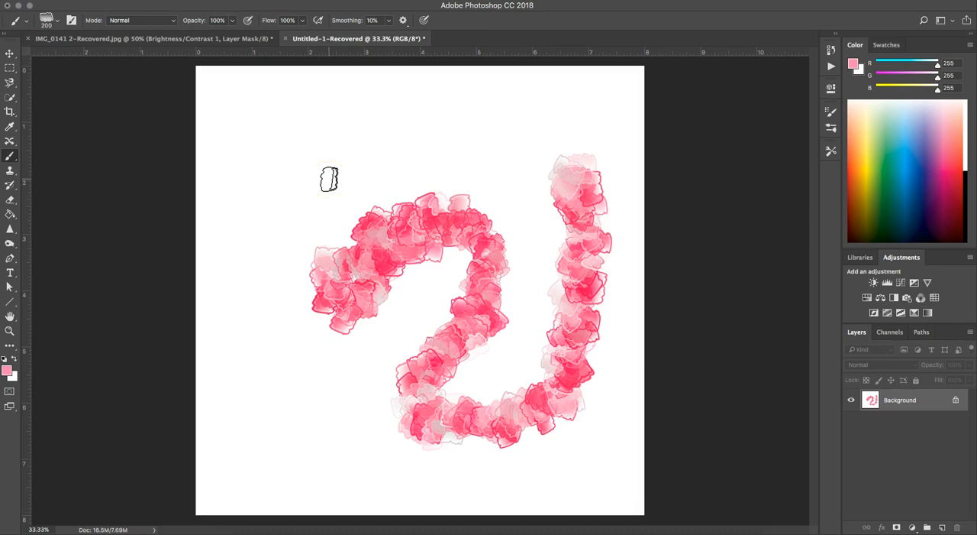
key(super+a)
key(shift+BackSpace)
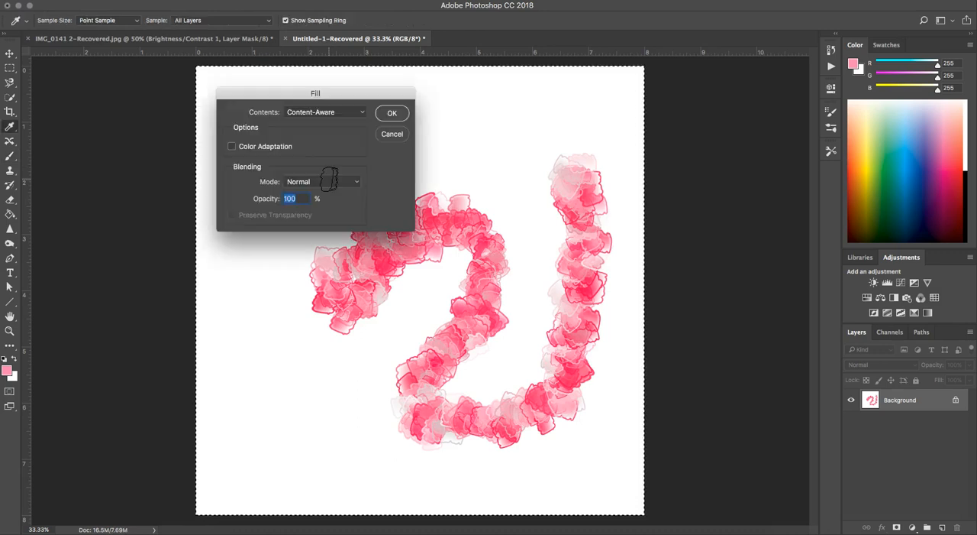
click(392, 134)
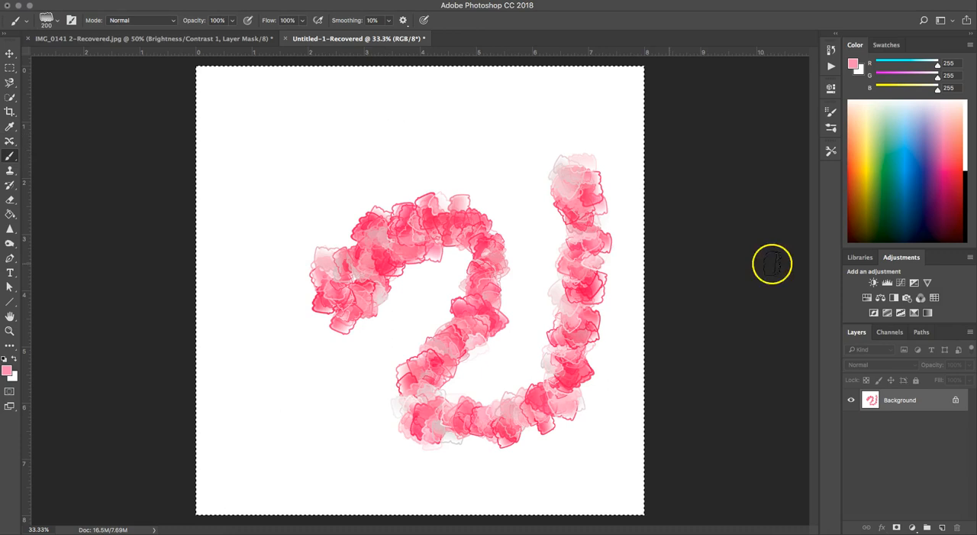
click(942, 527)
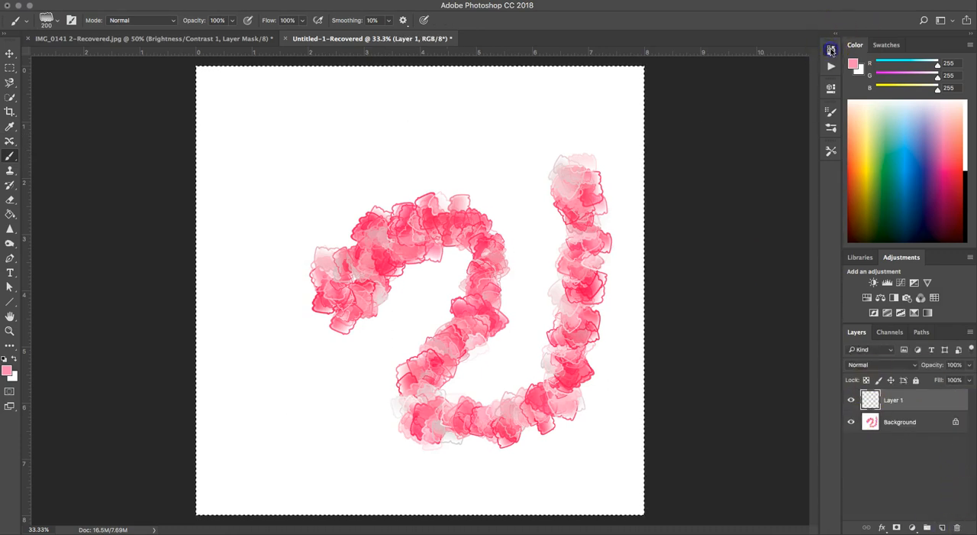
Revert the document to its Open history state and add a new empty layer above the Background
click(831, 49)
scroll(762, 76, up, 1)
click(775, 61)
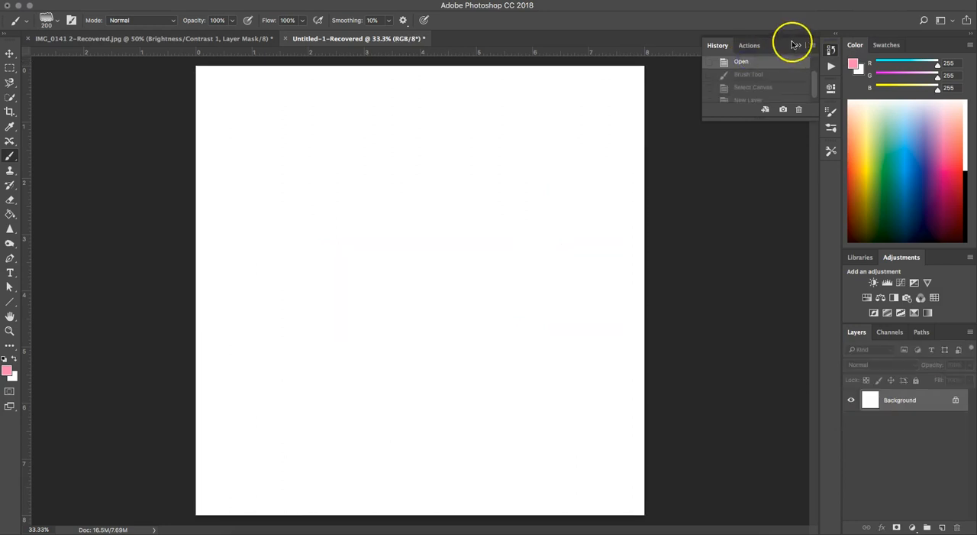
click(800, 47)
click(942, 527)
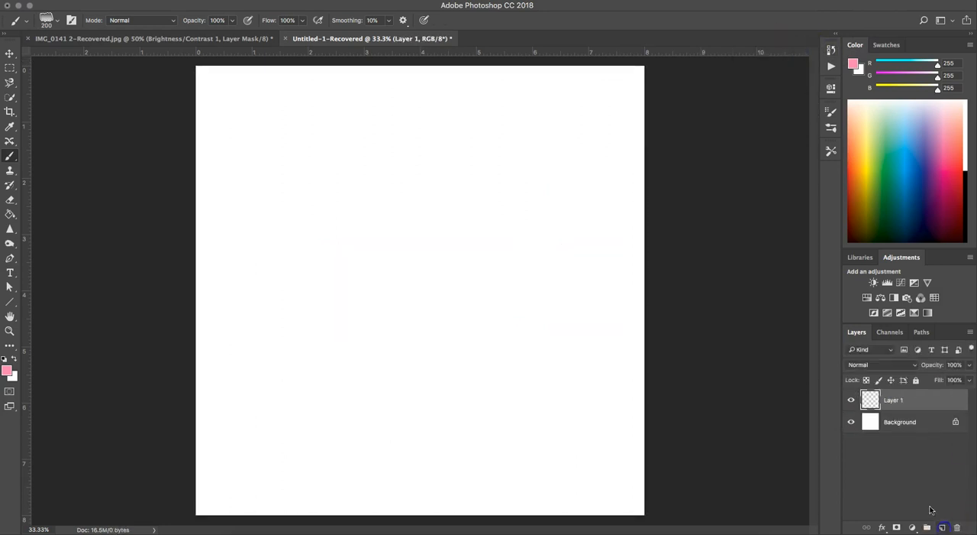
Paint several test strokes on Layer 1 with the textured brush, and clear the layer without leaving a selection
mouse_move(502, 356)
mouse_down()
mouse_move(423, 353)
mouse_move(508, 292)
mouse_move(501, 236)
mouse_move(405, 218)
mouse_move(455, 188)
mouse_move(398, 190)
mouse_move(462, 142)
mouse_move(551, 200)
mouse_move(562, 250)
mouse_move(564, 386)
mouse_move(541, 440)
mouse_move(333, 452)
mouse_up()
mouse_move(283, 349)
mouse_down()
mouse_move(295, 272)
mouse_move(365, 284)
mouse_up()
mouse_move(323, 325)
mouse_down()
mouse_move(227, 457)
mouse_move(338, 427)
mouse_move(367, 374)
mouse_move(367, 312)
mouse_move(346, 263)
mouse_move(433, 242)
mouse_move(394, 163)
mouse_move(326, 138)
mouse_up()
key(ctrl+a)
key(Delete)
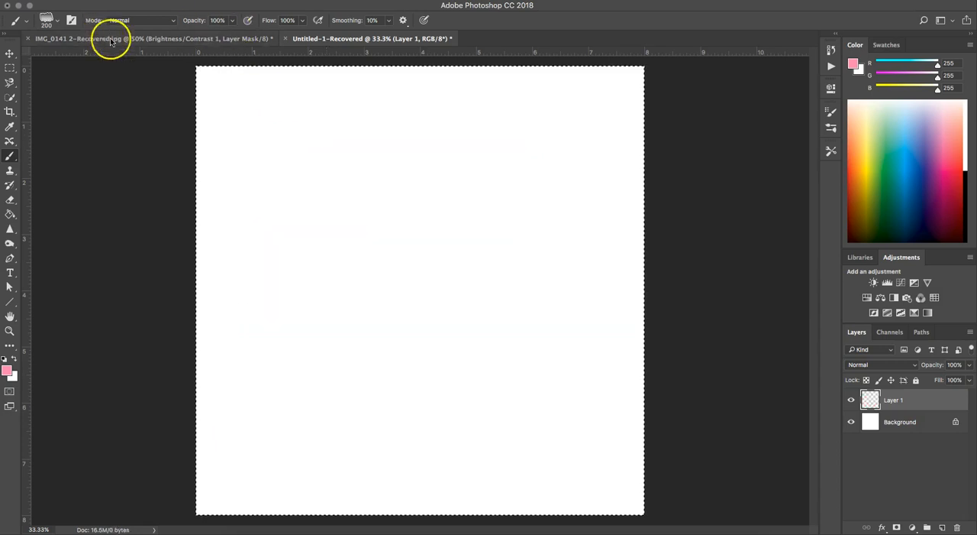
key(ctrl+d)
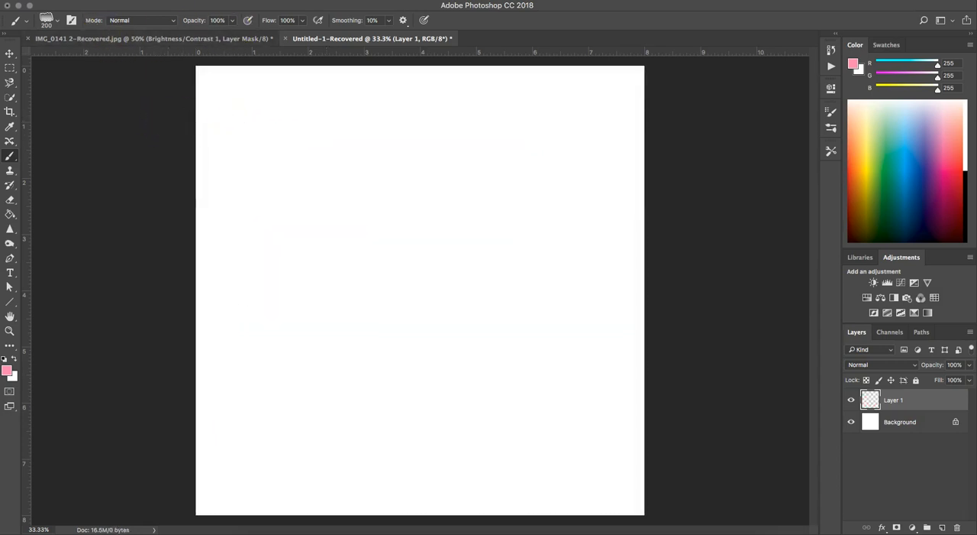
Browse the brush presets and switch the brush to Hard Round
click(59, 18)
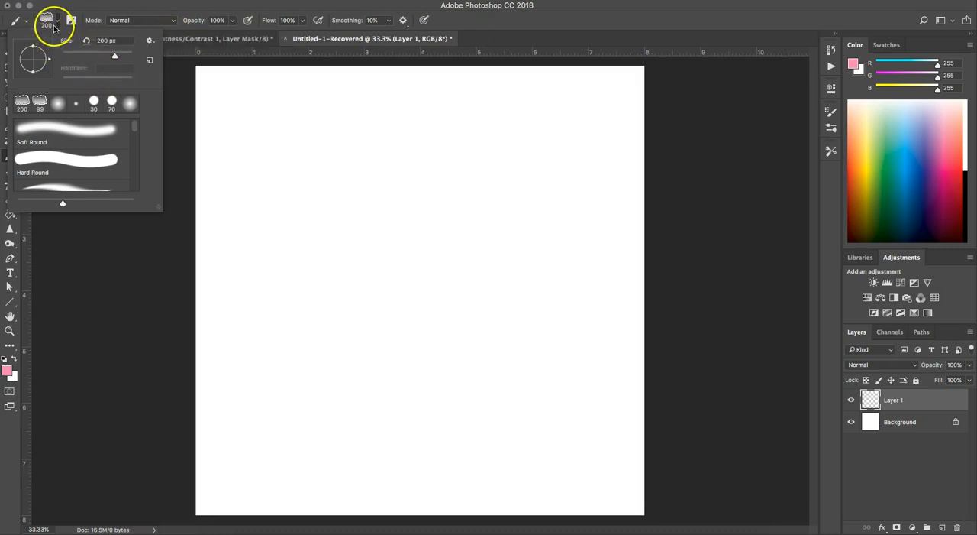
scroll(50, 171, down, 2)
scroll(50, 171, down, 8)
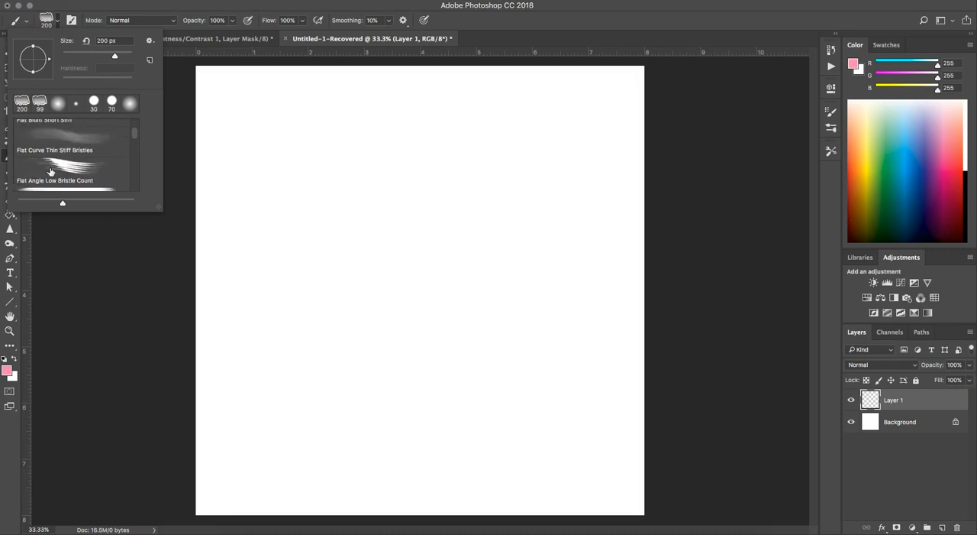
scroll(50, 171, up, 10)
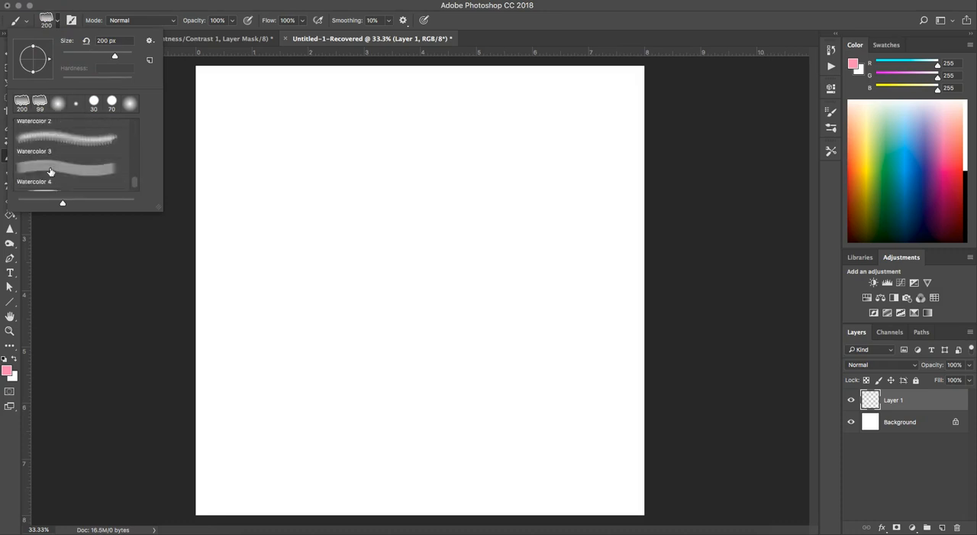
click(51, 171)
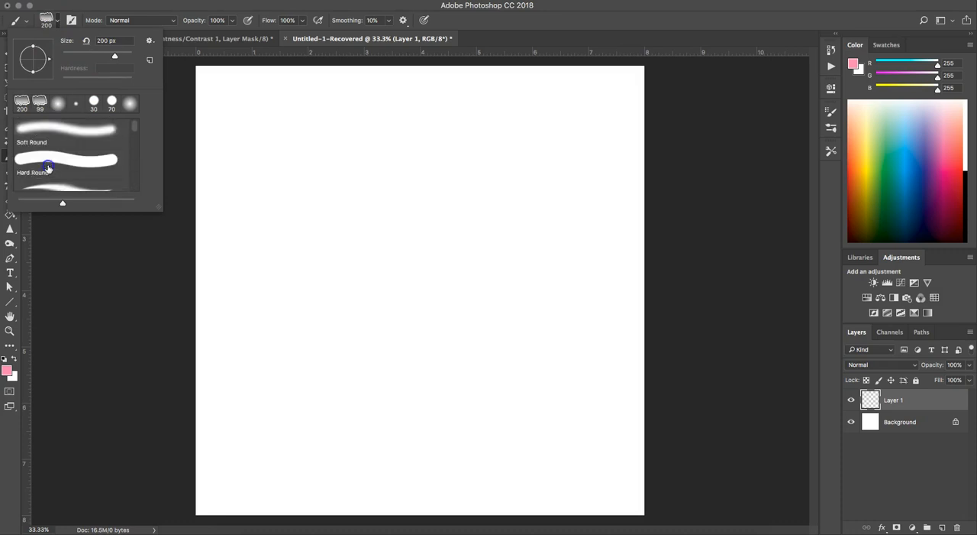
Paint a wavy freehand pink stroke on Layer 1 and continue it with connected straight zigzag segments
mouse_move(233, 112)
mouse_down()
mouse_move(331, 148)
mouse_move(406, 130)
mouse_move(422, 153)
mouse_move(493, 160)
mouse_up()
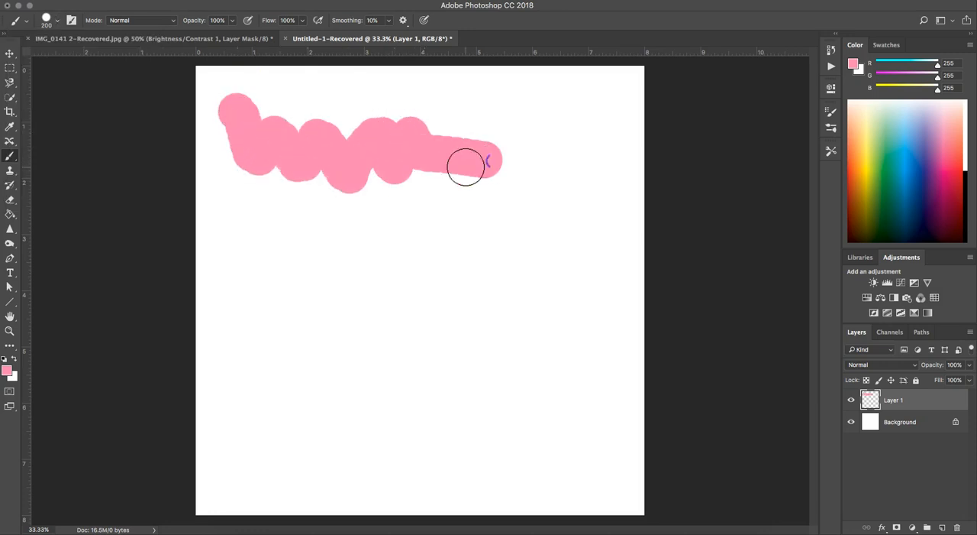
mouse_move(267, 304)
mouse_down()
mouse_move(496, 325)
mouse_move(489, 334)
mouse_up()
shift+click(323, 445)
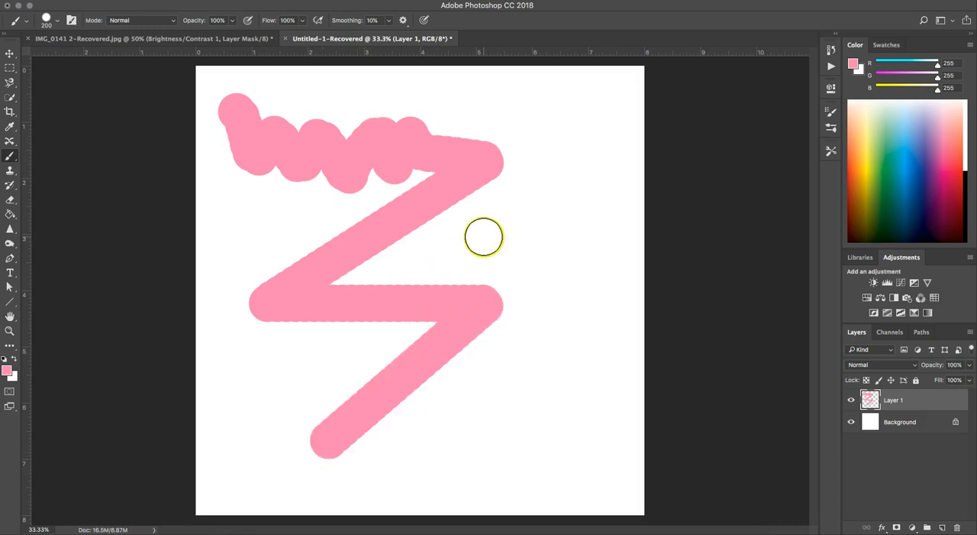
shift+click(563, 296)
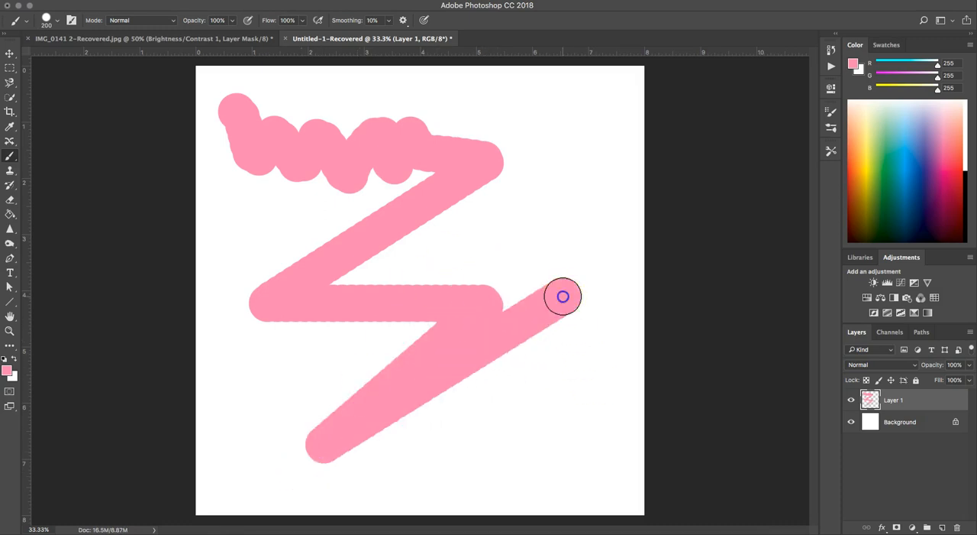
shift+click(547, 423)
shift+click(461, 458)
mouse_move(518, 271)
mouse_down()
mouse_move(546, 171)
mouse_move(578, 122)
mouse_move(582, 59)
mouse_move(611, 219)
mouse_move(493, 225)
mouse_up()
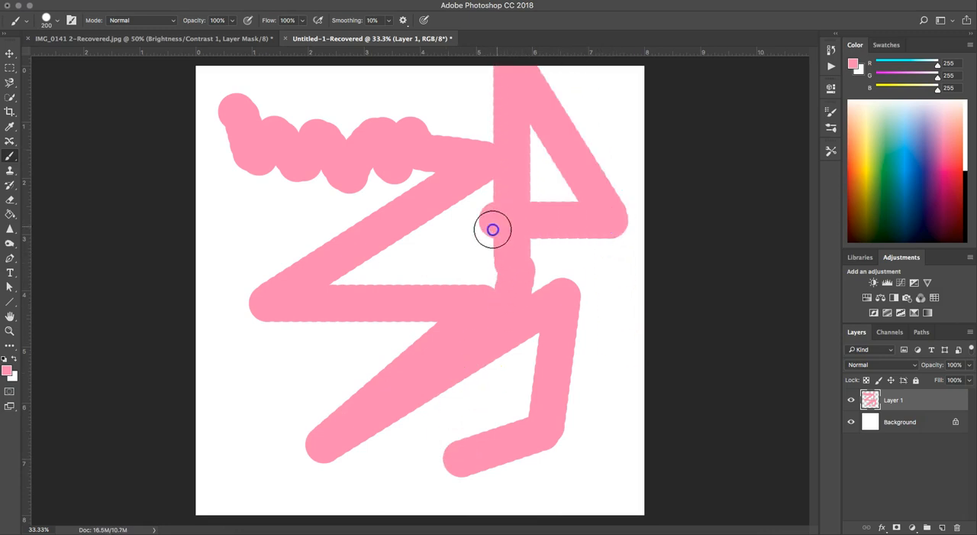
Paint straight horizontal and vertical strokes across the zigzag, and clear the whole layer
click(257, 426)
mouse_move(257, 426)
mouse_down()
mouse_move(384, 413)
mouse_move(522, 419)
mouse_move(556, 339)
mouse_up()
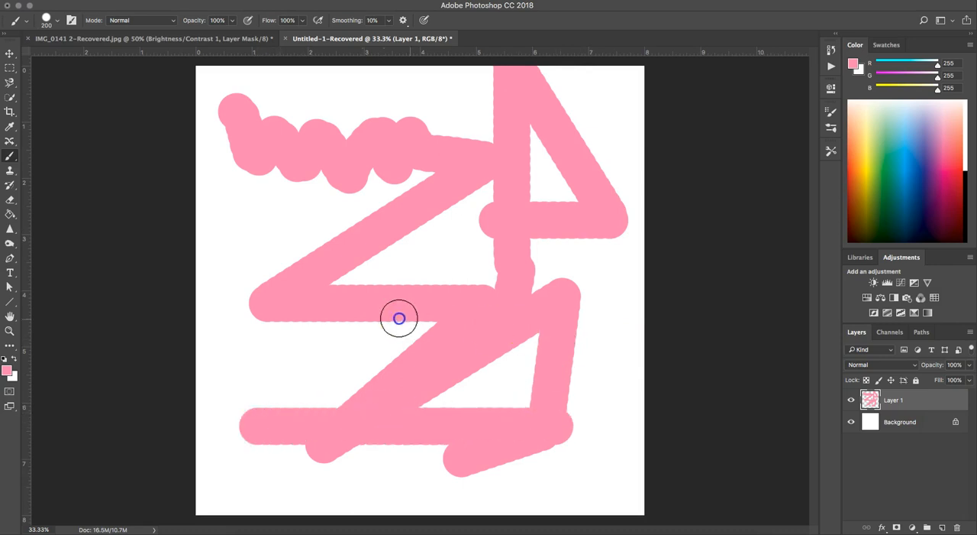
click(599, 424)
mouse_move(596, 394)
mouse_down()
mouse_move(585, 286)
mouse_move(524, 270)
mouse_move(405, 281)
mouse_up()
drag(359, 309, 341, 321)
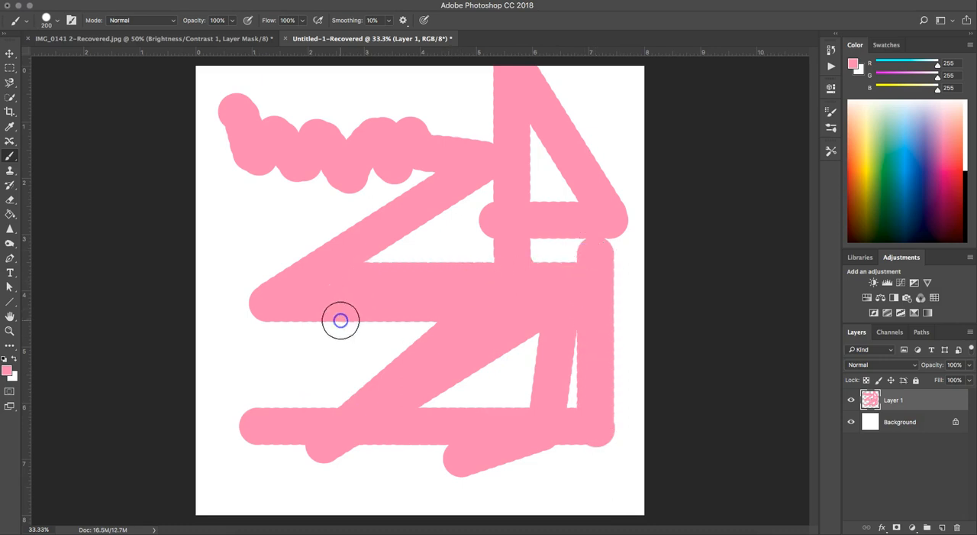
key(ctrl+a)
key(Delete)
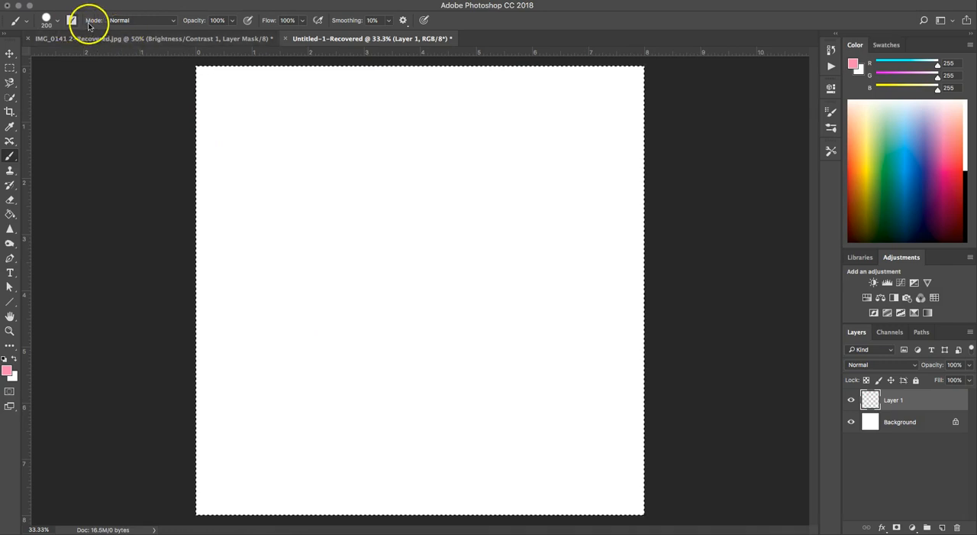
Compare the blending modes available for the brush with those available for Layer 1
click(142, 21)
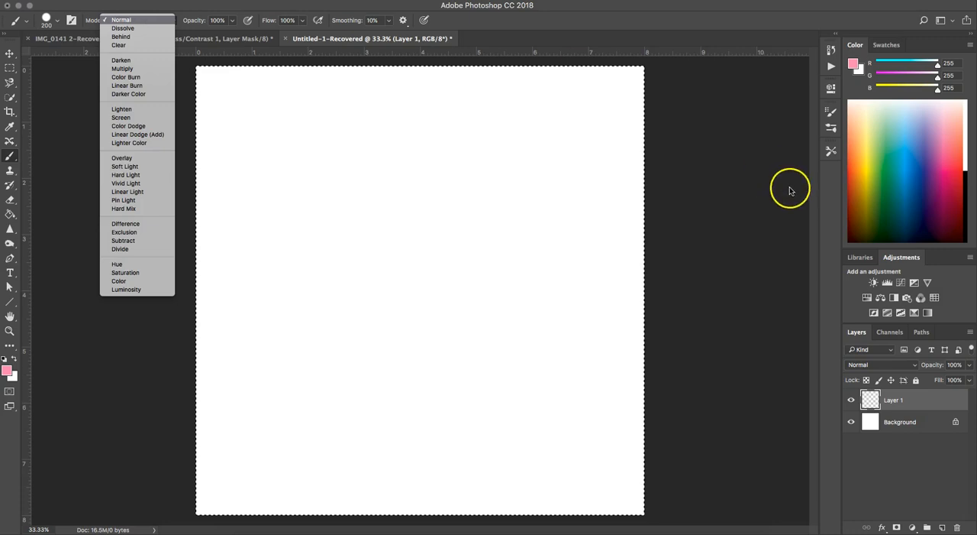
click(915, 367)
click(914, 368)
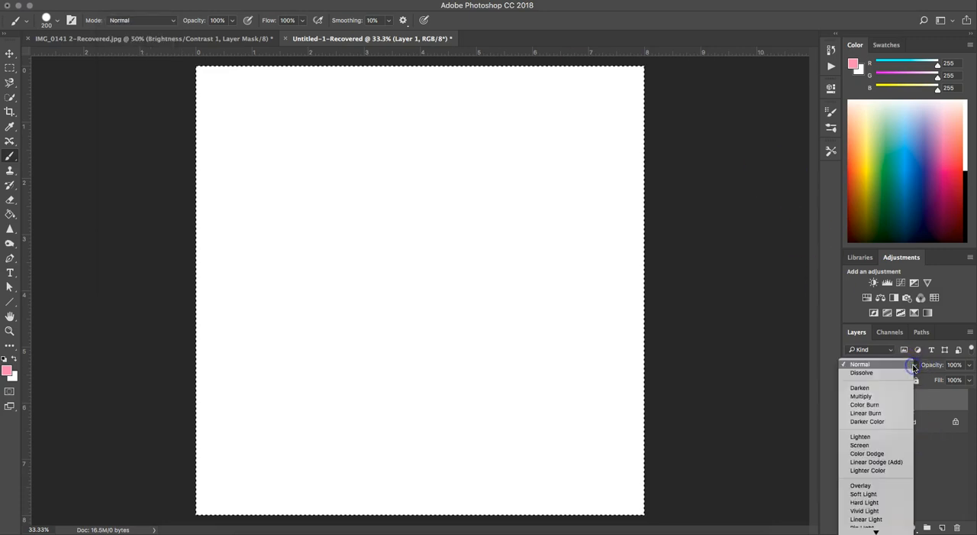
click(518, 193)
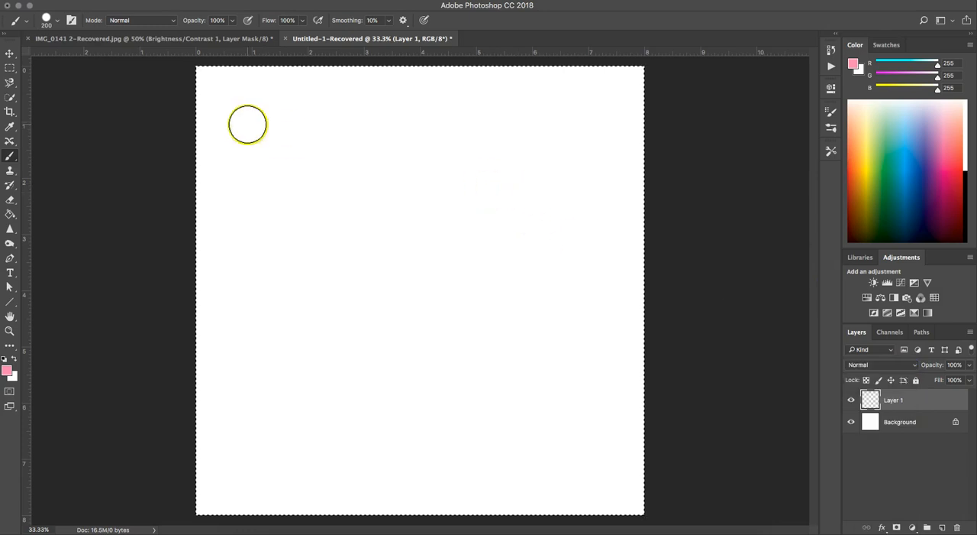
Set the brush's blending mode to Lighten and paint overlapping pink strokes on Layer 1
click(169, 20)
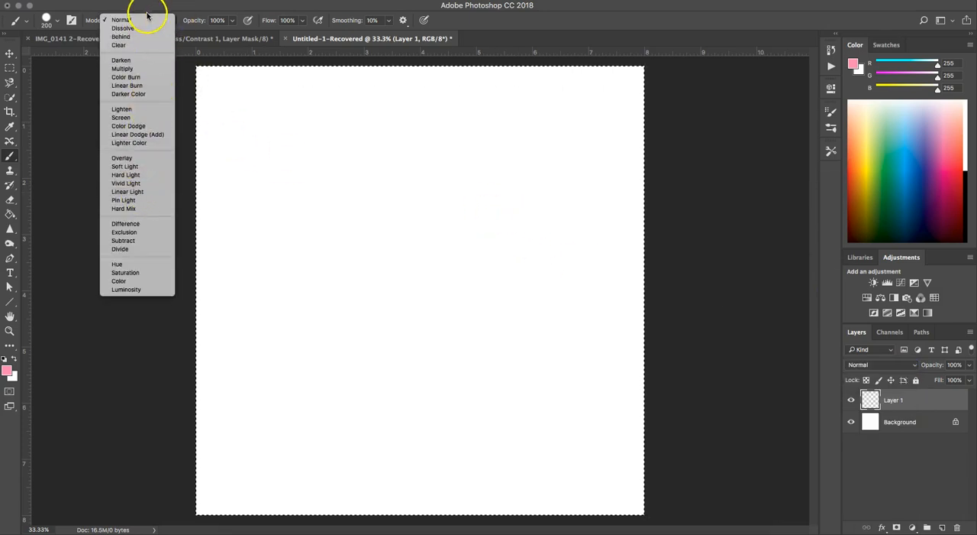
click(121, 105)
mouse_move(321, 155)
mouse_down()
mouse_move(264, 229)
mouse_move(424, 197)
mouse_move(393, 293)
mouse_move(440, 305)
mouse_move(472, 403)
mouse_up()
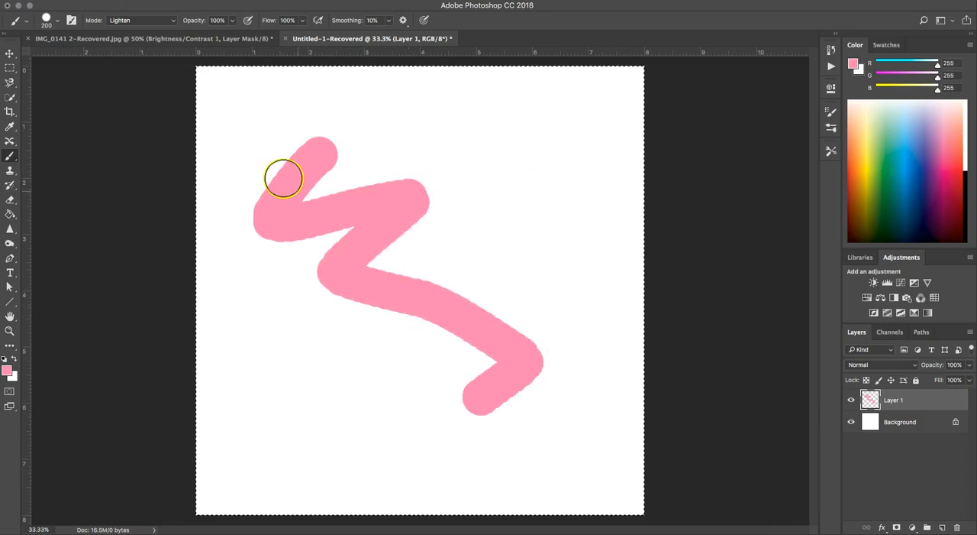
mouse_move(356, 138)
mouse_down()
mouse_move(414, 207)
mouse_move(310, 338)
mouse_up()
mouse_move(369, 331)
mouse_down()
mouse_move(416, 333)
mouse_move(479, 299)
mouse_move(498, 249)
mouse_move(411, 207)
mouse_move(418, 200)
mouse_move(381, 148)
mouse_up()
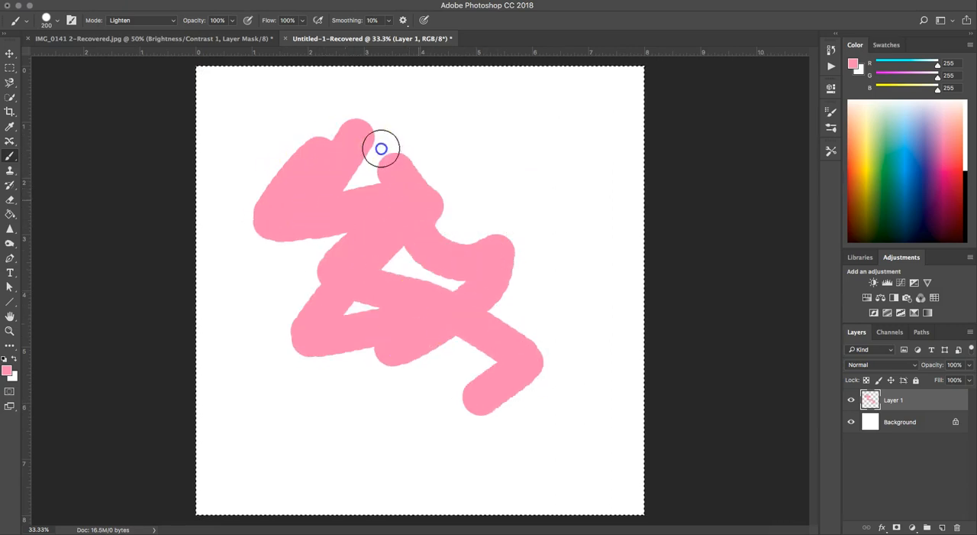
Set the brush's blending mode to Linear Light and paint a zigzag across the existing pink strokes
click(165, 20)
click(127, 80)
mouse_move(272, 138)
mouse_down()
mouse_move(441, 321)
mouse_move(523, 431)
mouse_move(460, 207)
mouse_move(271, 358)
mouse_move(356, 136)
mouse_move(406, 419)
mouse_move(447, 107)
mouse_move(436, 286)
mouse_move(454, 434)
mouse_move(530, 283)
mouse_move(456, 399)
mouse_move(444, 440)
mouse_move(626, 417)
mouse_up()
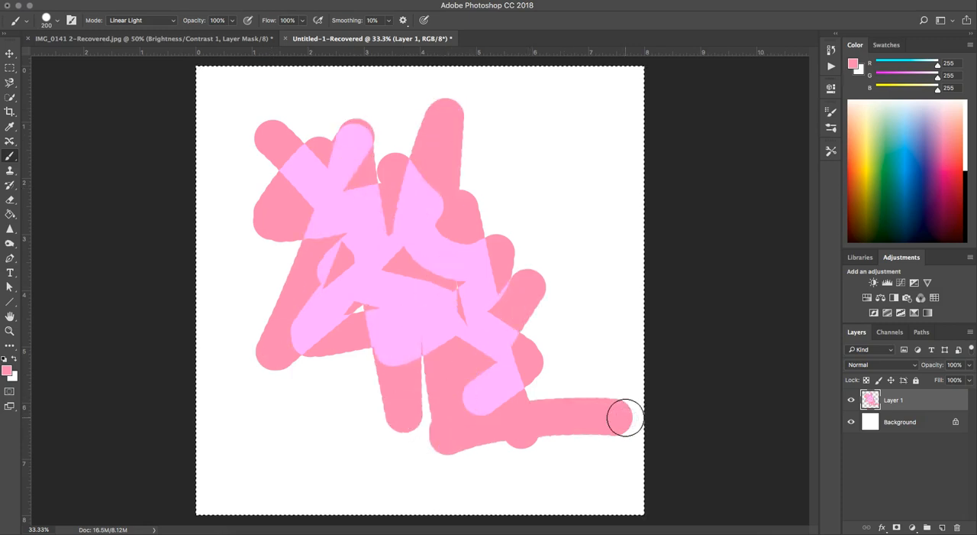
Clear the strokes from Layer 1, remove the selection and set the brush's blending mode back to Normal
key(Delete)
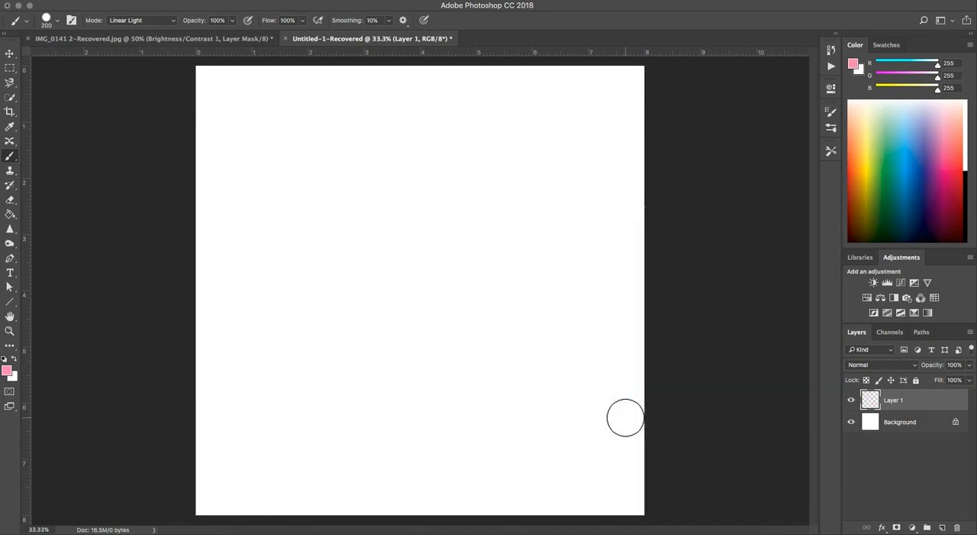
click(127, 20)
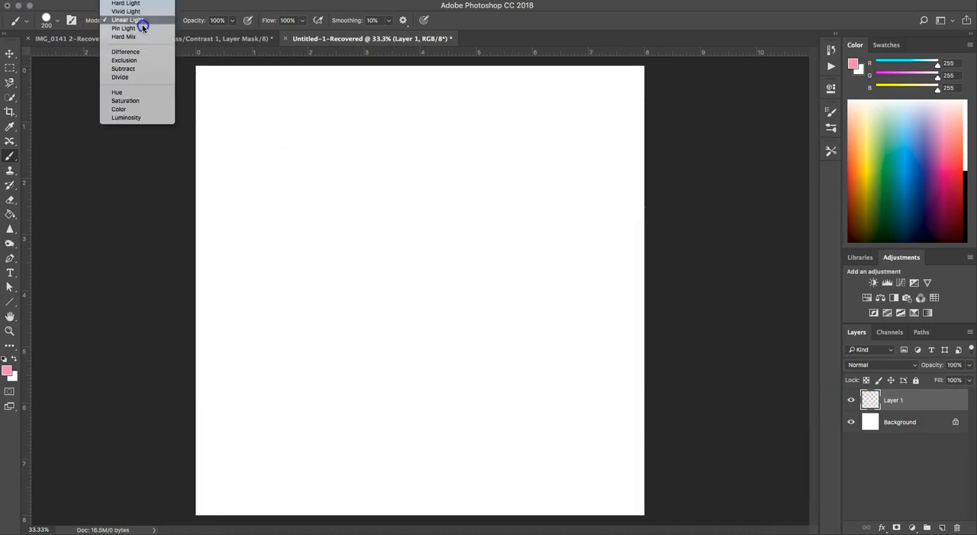
scroll(127, 21, up, 5)
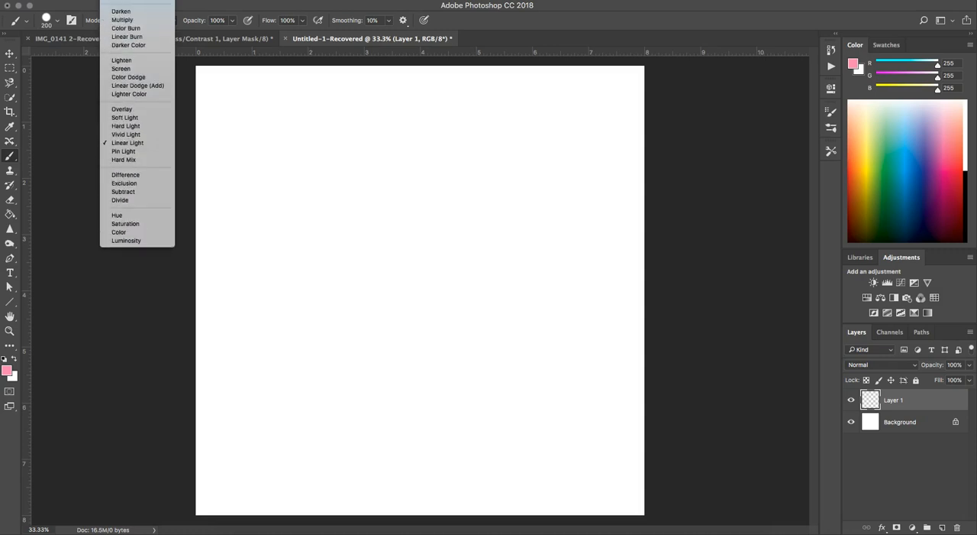
scroll(127, 21, up, 2)
click(122, 11)
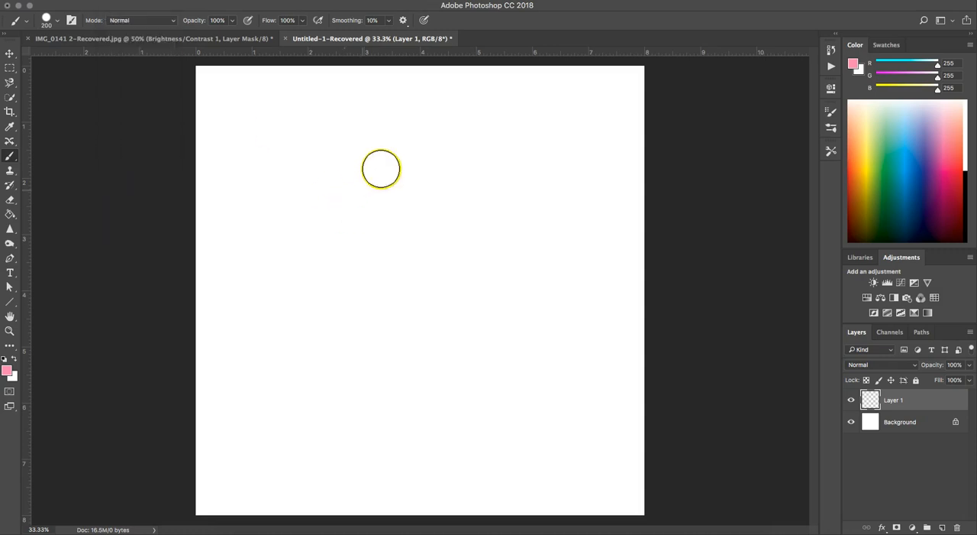
Lower the brush opacity to 46% and paint several overlapping pink strokes in the upper middle of Layer 1
click(231, 21)
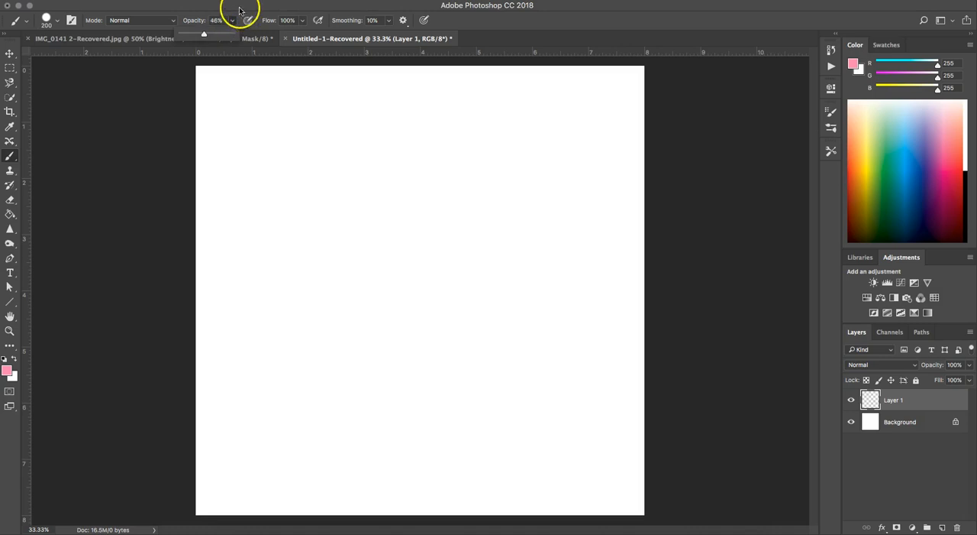
click(239, 11)
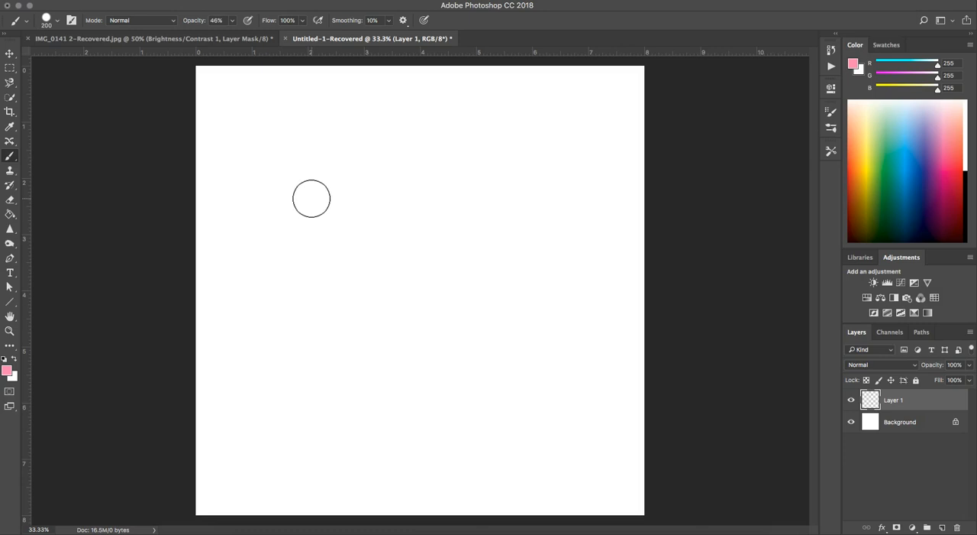
mouse_move(306, 202)
mouse_down()
mouse_move(383, 160)
mouse_move(326, 219)
mouse_move(401, 189)
mouse_move(328, 249)
mouse_move(383, 234)
mouse_move(354, 271)
mouse_move(359, 286)
mouse_move(444, 267)
mouse_move(308, 330)
mouse_move(423, 319)
mouse_up()
mouse_move(414, 148)
mouse_down()
mouse_move(429, 349)
mouse_move(426, 173)
mouse_move(424, 312)
mouse_move(425, 215)
mouse_move(444, 335)
mouse_move(436, 229)
mouse_move(458, 141)
mouse_move(370, 269)
mouse_move(457, 169)
mouse_move(349, 269)
mouse_move(440, 218)
mouse_move(351, 159)
mouse_move(423, 289)
mouse_move(407, 286)
mouse_move(361, 208)
mouse_move(408, 331)
mouse_up()
mouse_move(321, 306)
mouse_down()
mouse_move(456, 191)
mouse_move(384, 247)
mouse_move(417, 266)
mouse_move(329, 185)
mouse_move(379, 310)
mouse_up()
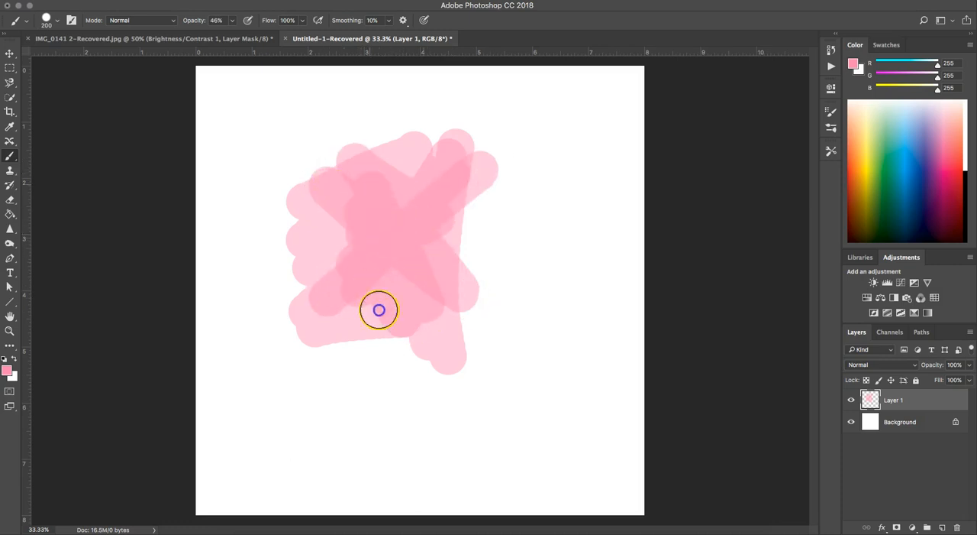
mouse_move(406, 183)
mouse_down()
mouse_move(388, 310)
mouse_move(405, 349)
mouse_up()
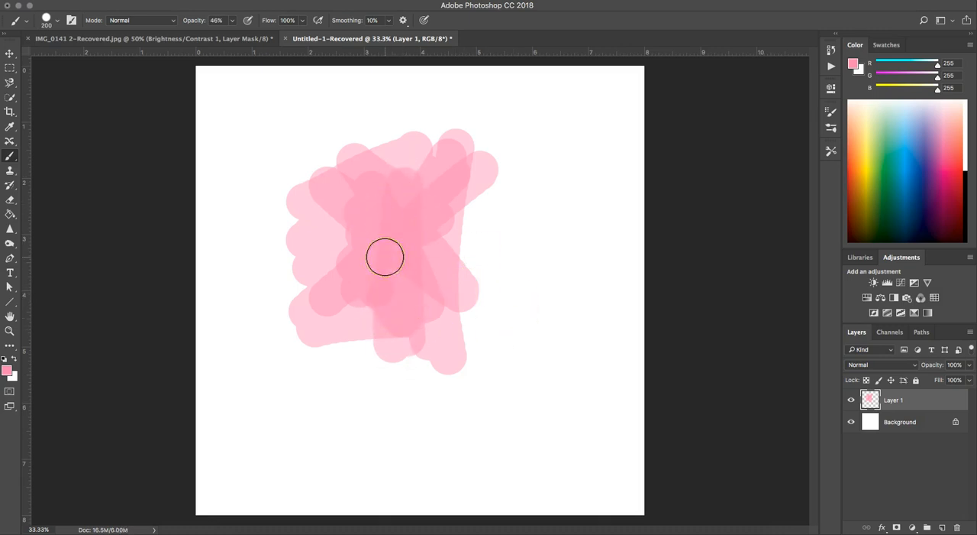
Restore the brush opacity to 100%, and lower it to 36%
click(230, 22)
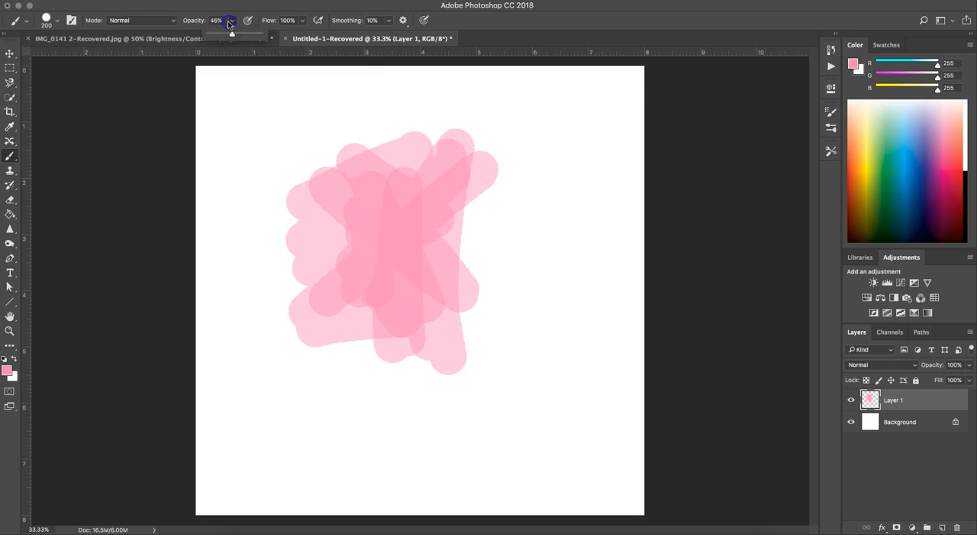
click(270, 11)
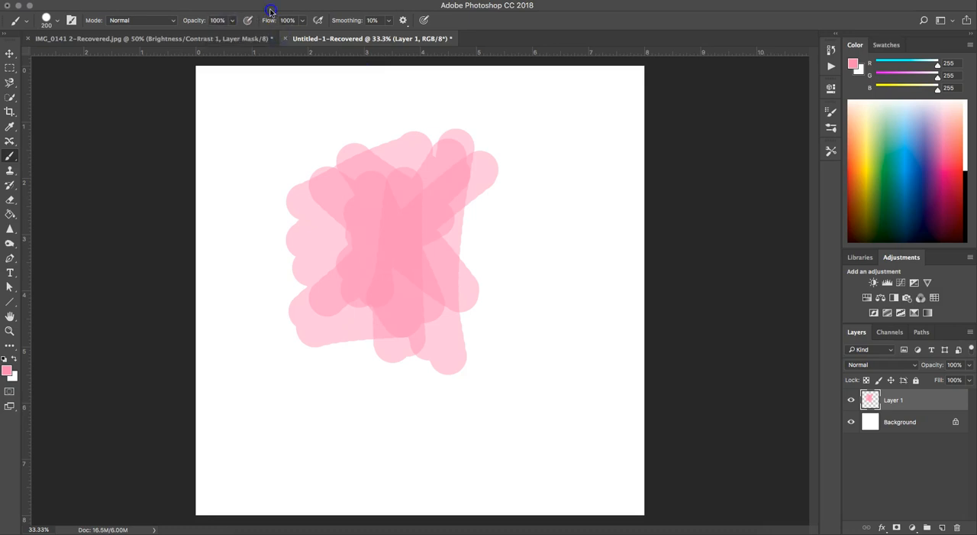
click(244, 22)
drag(233, 20, 199, 34)
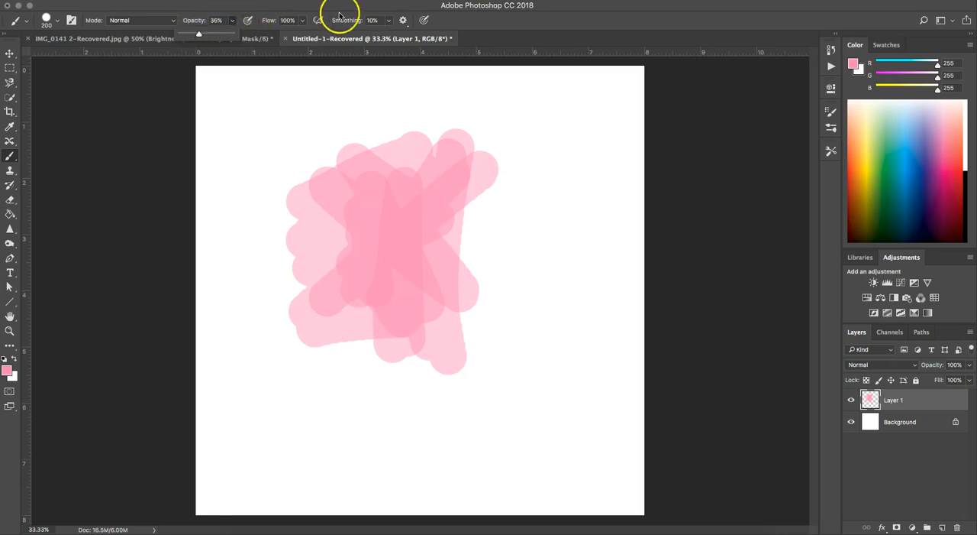
Set the brush flow to 36% and paint overlapping pink strokes in the lower-right area of the canvas
click(288, 20)
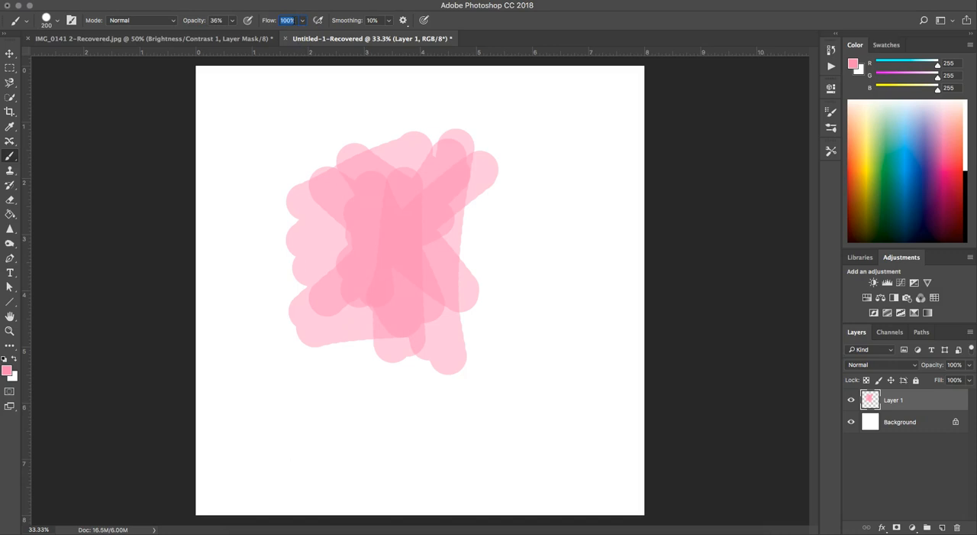
text(36)
key(Return)
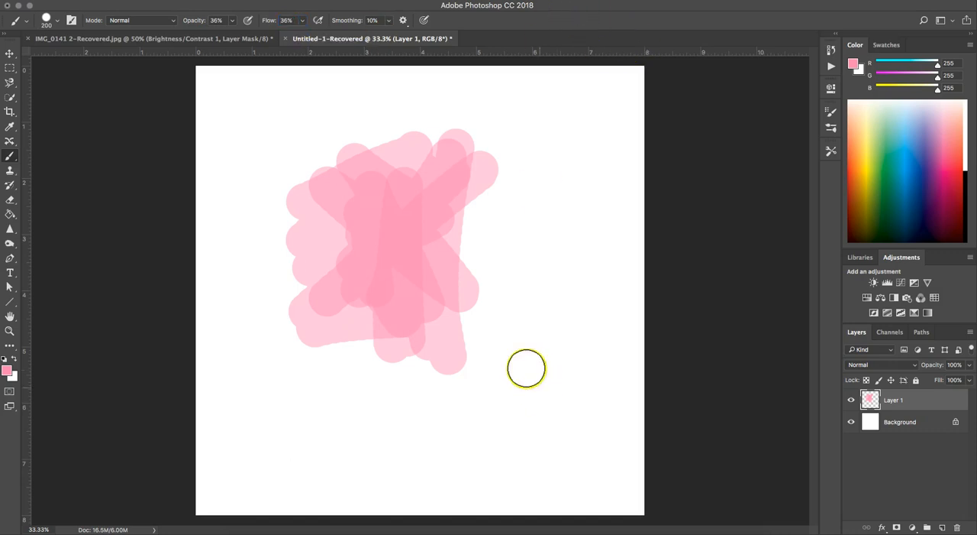
mouse_move(562, 447)
mouse_down()
mouse_move(607, 415)
mouse_move(533, 410)
mouse_move(571, 372)
mouse_move(535, 395)
mouse_move(581, 448)
mouse_move(535, 384)
mouse_move(574, 461)
mouse_move(537, 393)
mouse_move(552, 428)
mouse_up()
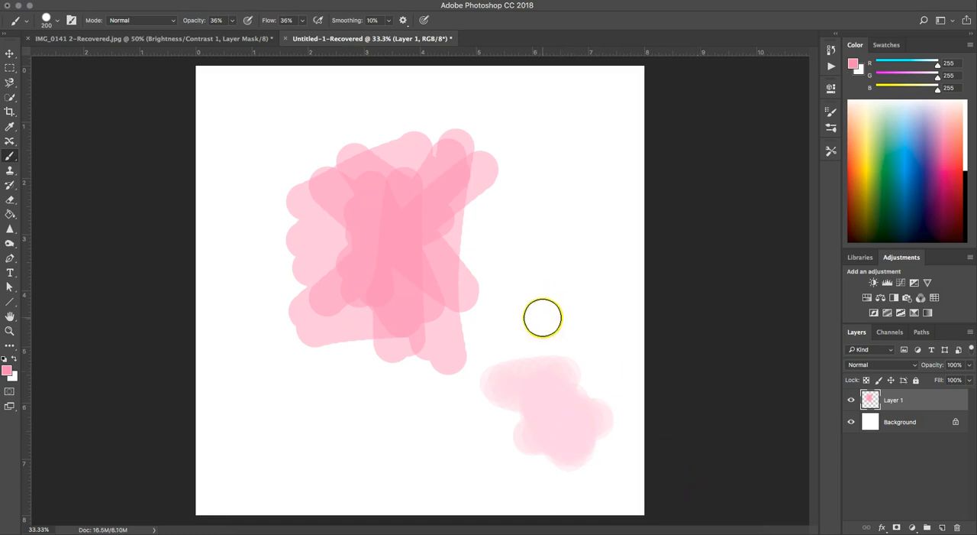
mouse_move(552, 409)
mouse_down()
mouse_move(565, 432)
mouse_move(545, 405)
mouse_move(543, 415)
mouse_move(569, 418)
mouse_up()
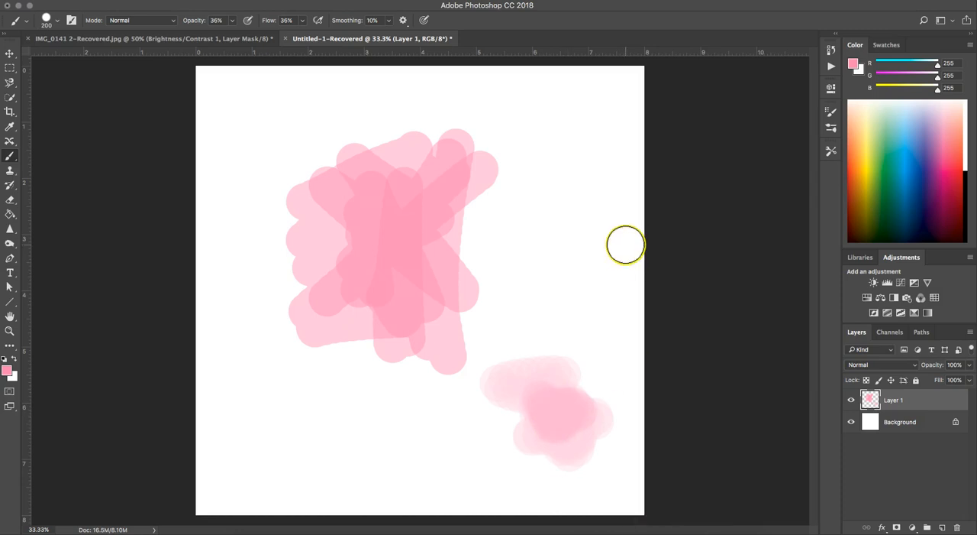
Clear all strokes from Layer 1 and set both the brush flow and opacity to 100%
key(super+a)
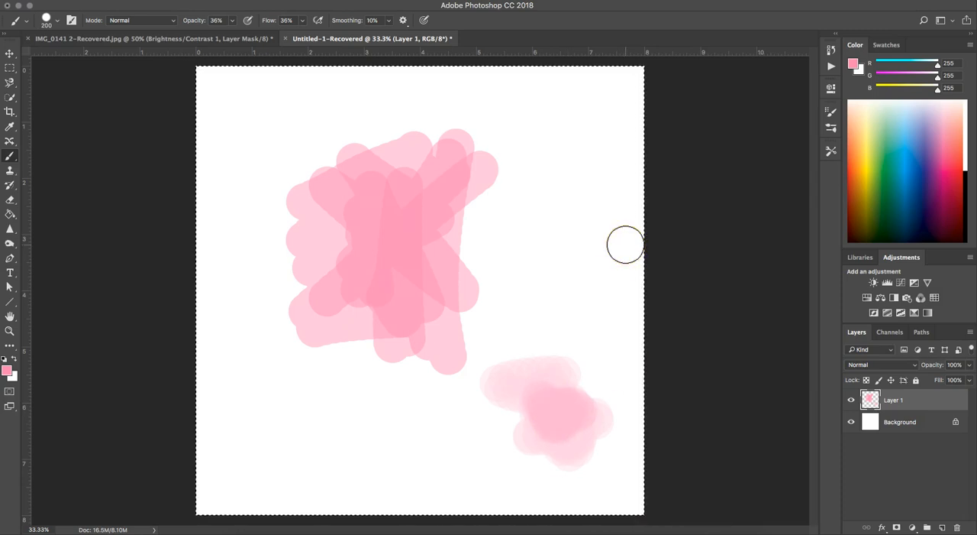
key(Delete)
drag(303, 20, 341, 36)
click(233, 20)
click(258, 33)
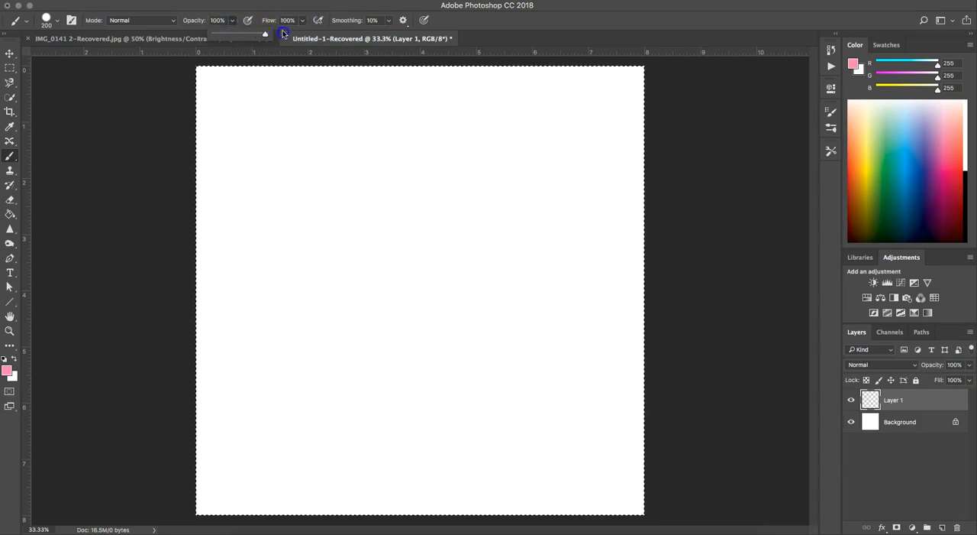
click(298, 5)
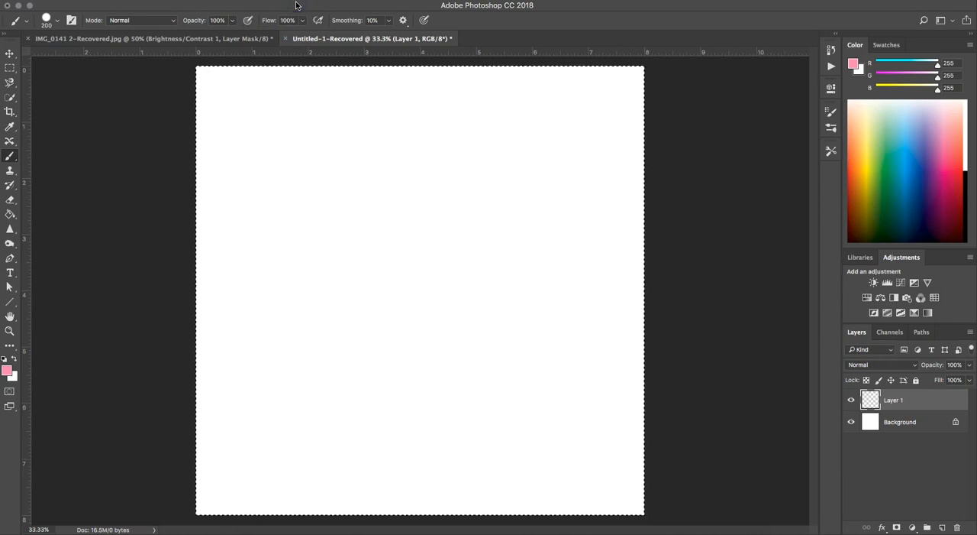
Enable airbrush-style build-up and paint upper-left test strokes, plus lower-middle ones at 70% opacity and 58% flow
click(317, 23)
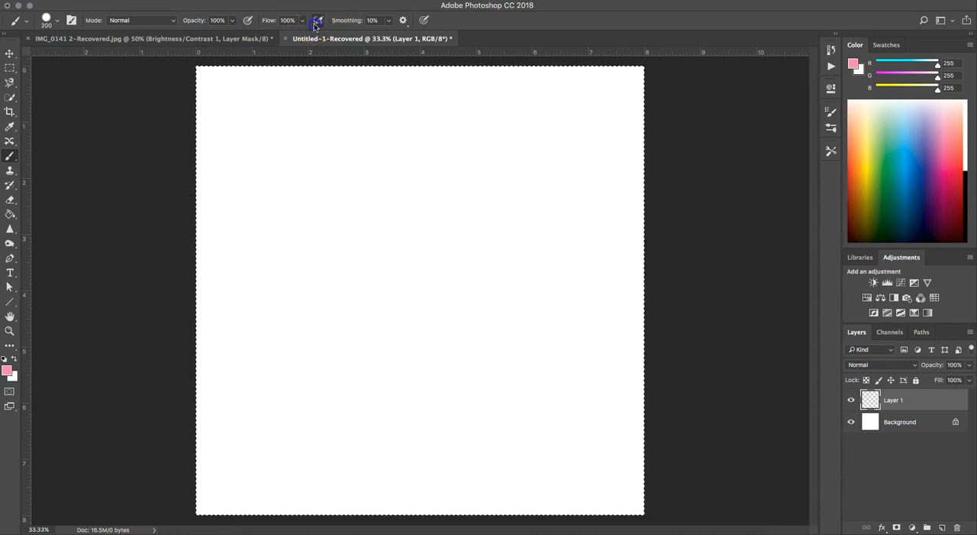
mouse_move(318, 204)
mouse_down()
mouse_move(391, 158)
mouse_move(246, 212)
mouse_move(432, 164)
mouse_move(414, 192)
mouse_move(300, 252)
mouse_move(340, 235)
mouse_move(317, 235)
mouse_move(345, 196)
mouse_up()
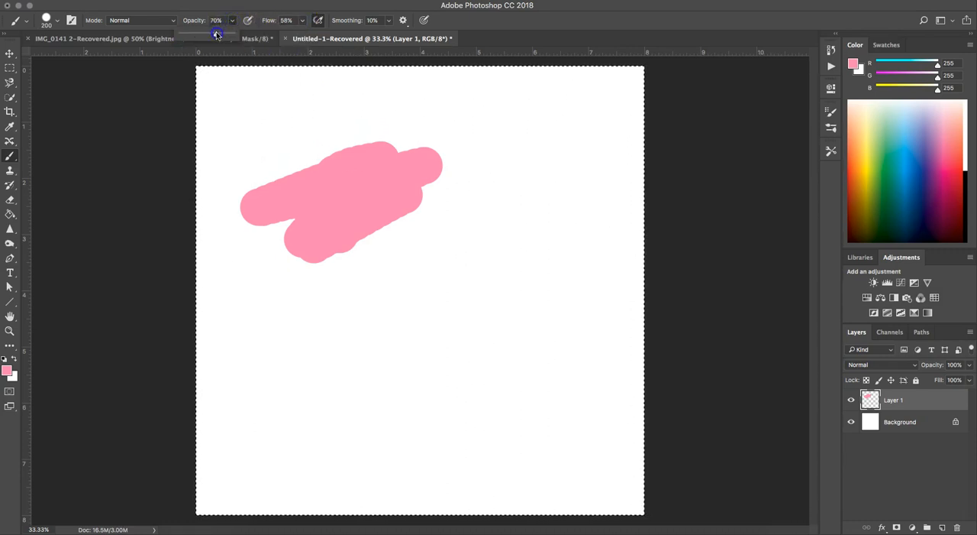
mouse_move(453, 323)
mouse_down()
mouse_move(476, 314)
mouse_move(466, 324)
mouse_up()
mouse_move(422, 398)
mouse_down()
mouse_move(468, 346)
mouse_move(432, 444)
mouse_move(479, 382)
mouse_move(467, 404)
mouse_up()
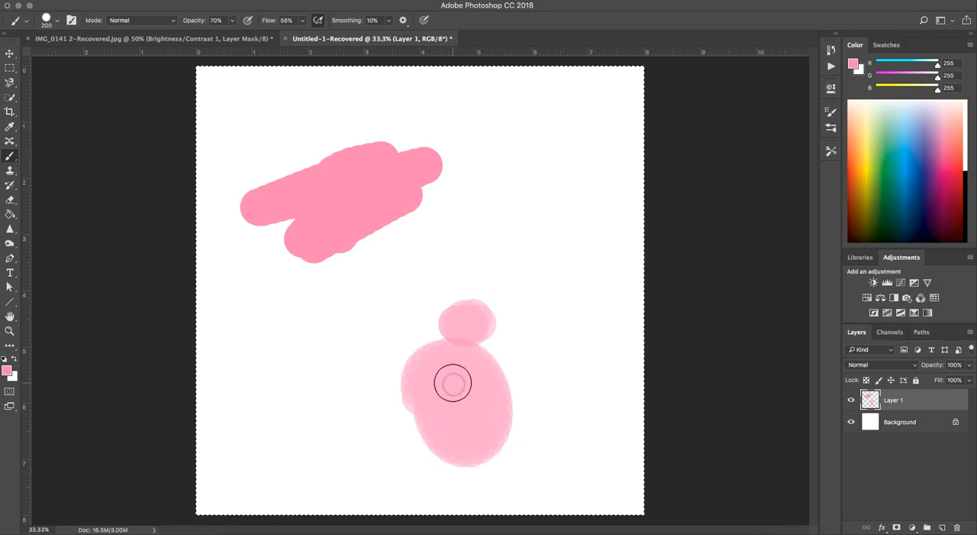
Clear the strokes from Layer 1, remove the selection and turn off airbrush-style build-up
key(Delete)
key(ctrl+d)
click(318, 20)
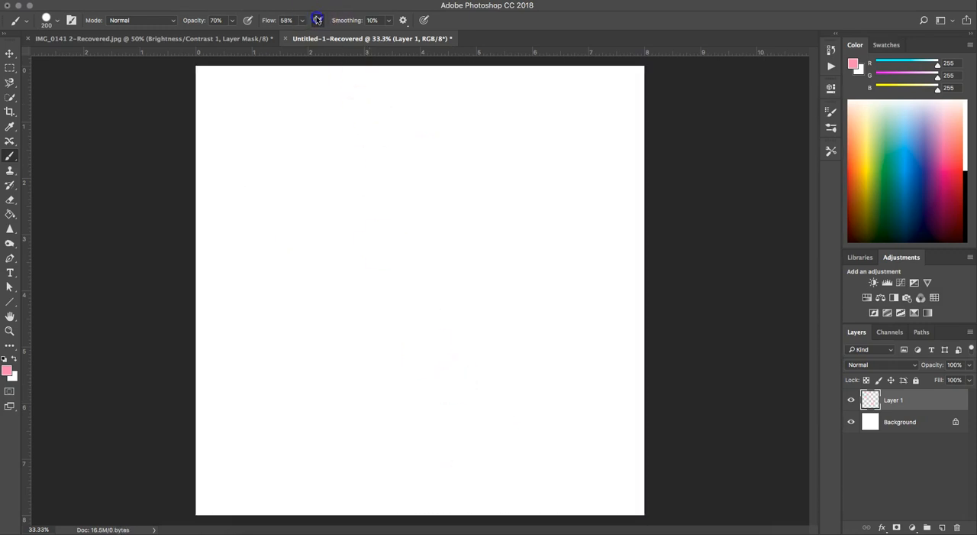
Restore the brush flow and opacity to 100%
click(301, 22)
drag(315, 38, 330, 36)
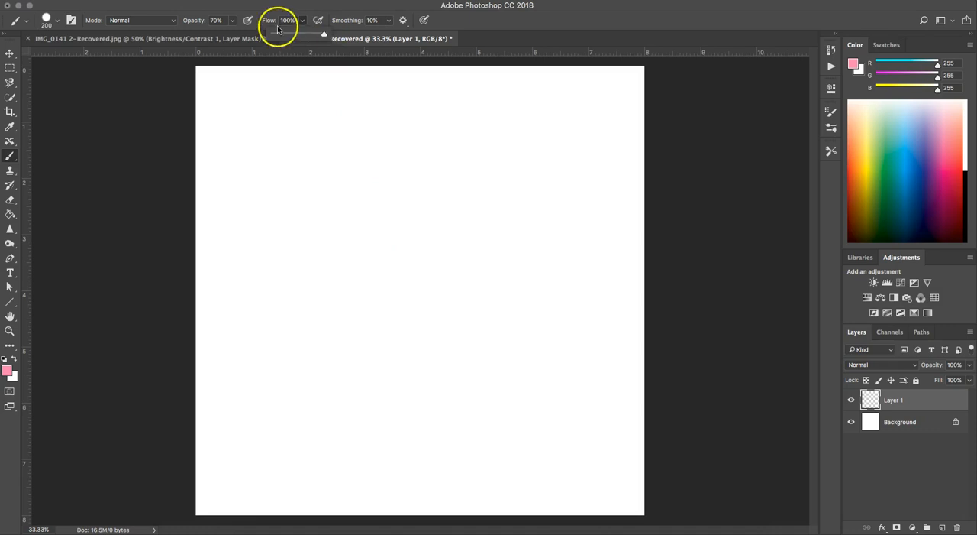
click(233, 20)
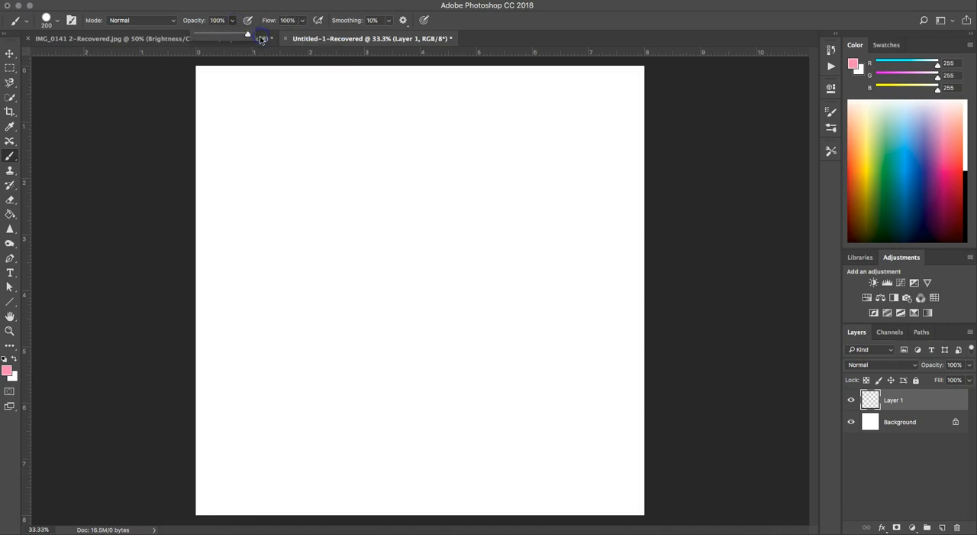
click(330, 25)
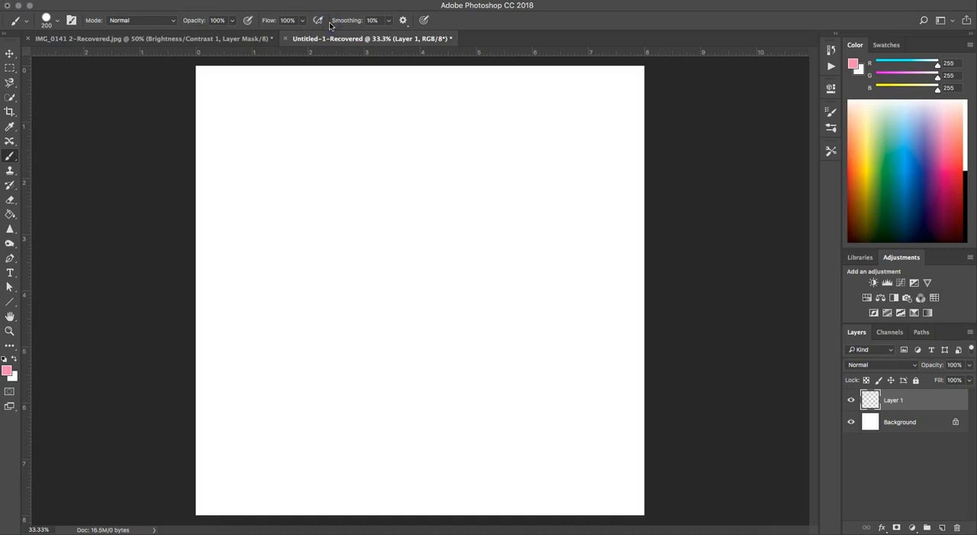
Switch to the Pencil tool, enable Auto Erase and scribble thin pink lines in the upper-left area of the canvas
click(15, 161)
click(31, 166)
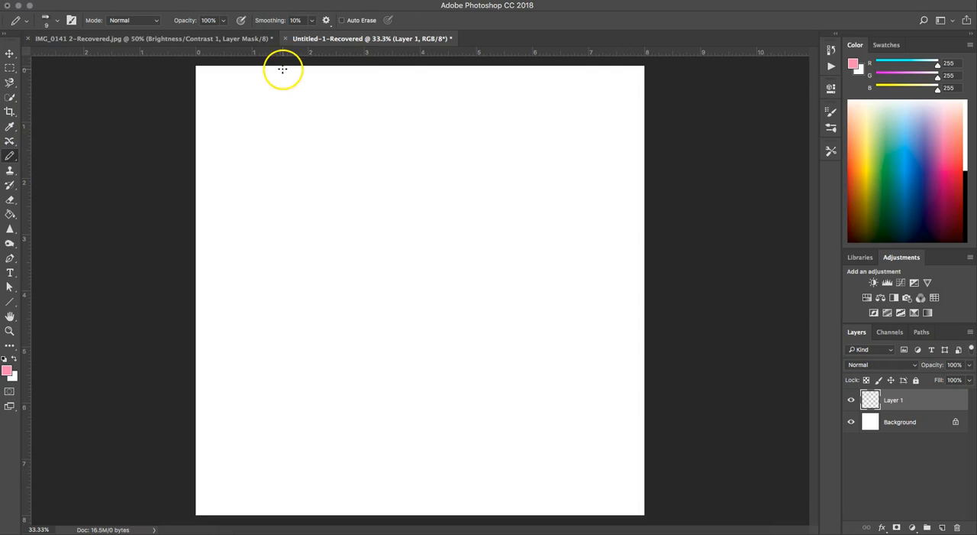
click(340, 22)
mouse_move(300, 177)
mouse_down()
mouse_move(298, 209)
mouse_move(393, 194)
mouse_move(349, 170)
mouse_move(305, 281)
mouse_up()
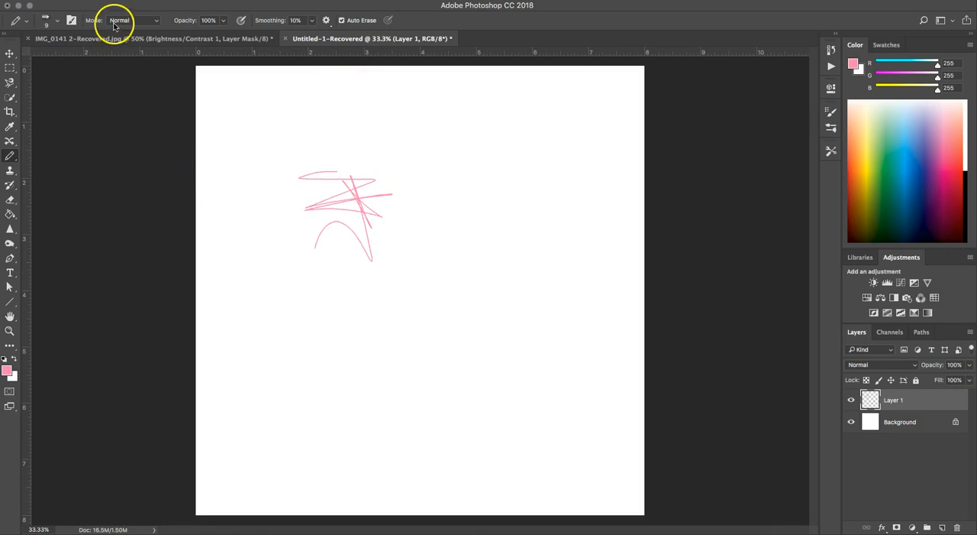
Choose a ragged textured tip for the Pencil tool and, at 400 px, paint a large curved pink shape beside the scribble
click(54, 24)
scroll(45, 176, down, 3)
scroll(46, 153, down, 6)
click(46, 153)
click(420, 304)
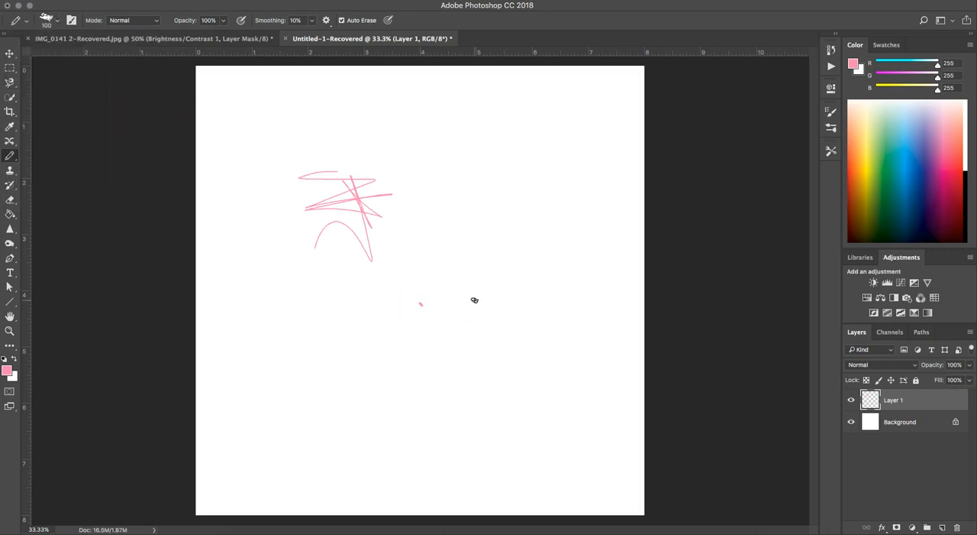
click(467, 302)
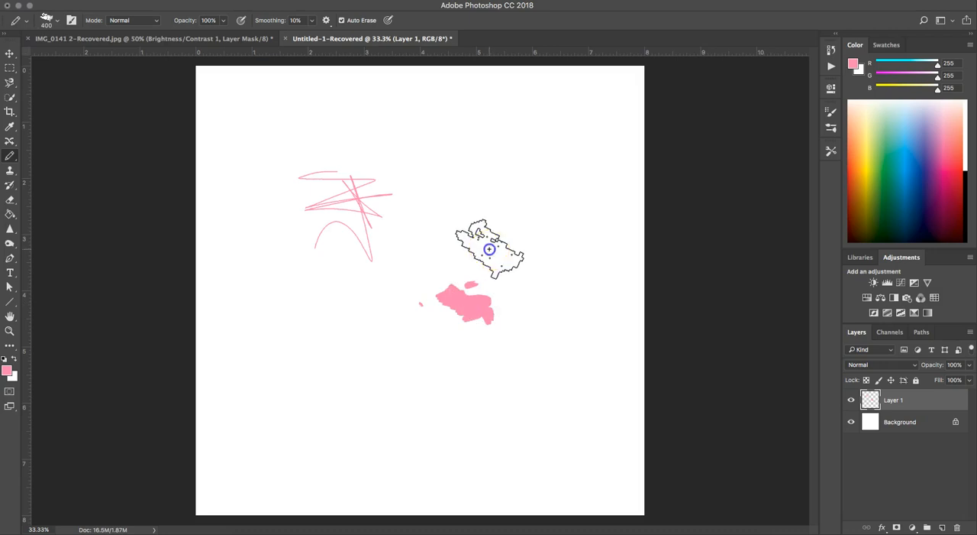
click(489, 246)
mouse_move(512, 175)
mouse_down()
mouse_move(539, 287)
mouse_move(515, 339)
mouse_up()
mouse_move(451, 353)
mouse_down()
mouse_move(399, 325)
mouse_move(410, 330)
mouse_up()
click(234, 283)
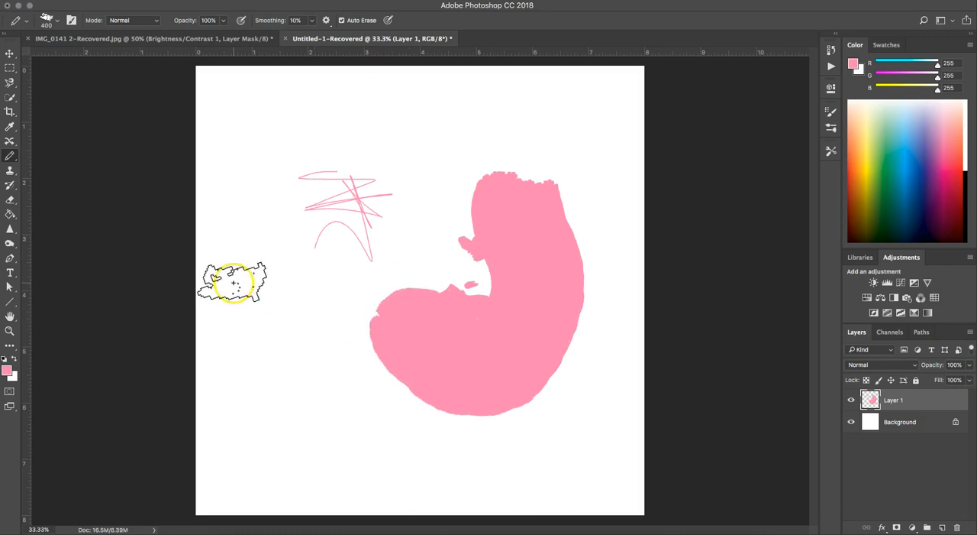
Clear Layer 1, switch back to the Brush tool and remove the selection
key(super+a)
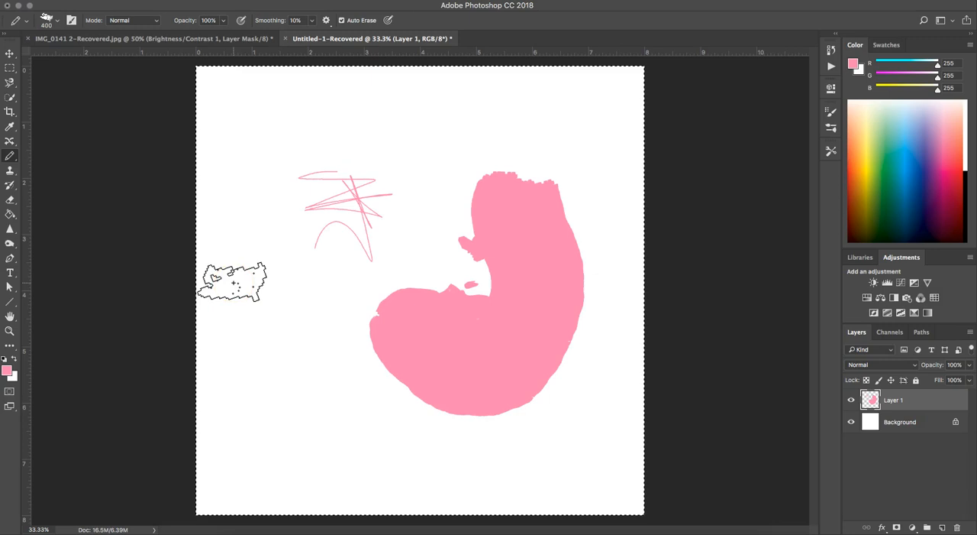
key(BackSpace)
click(9, 155)
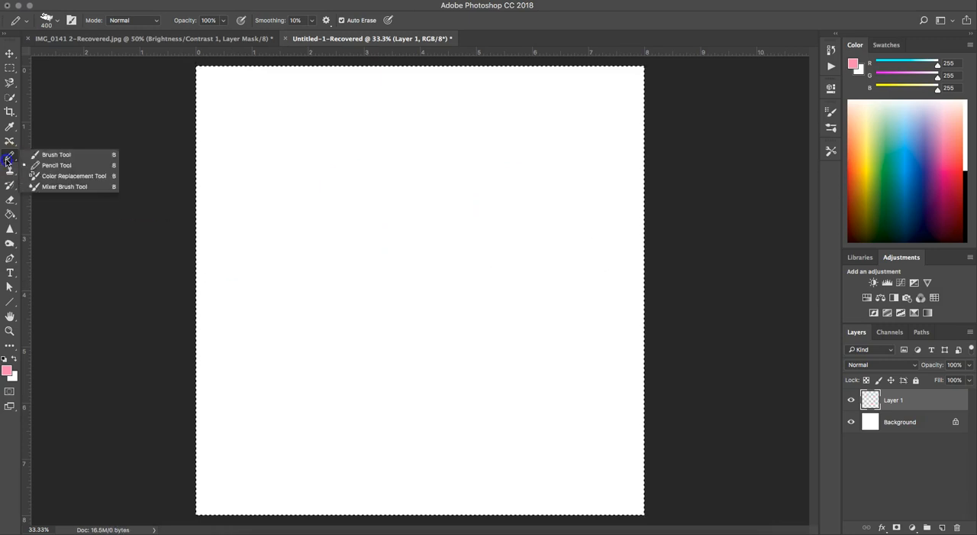
click(61, 154)
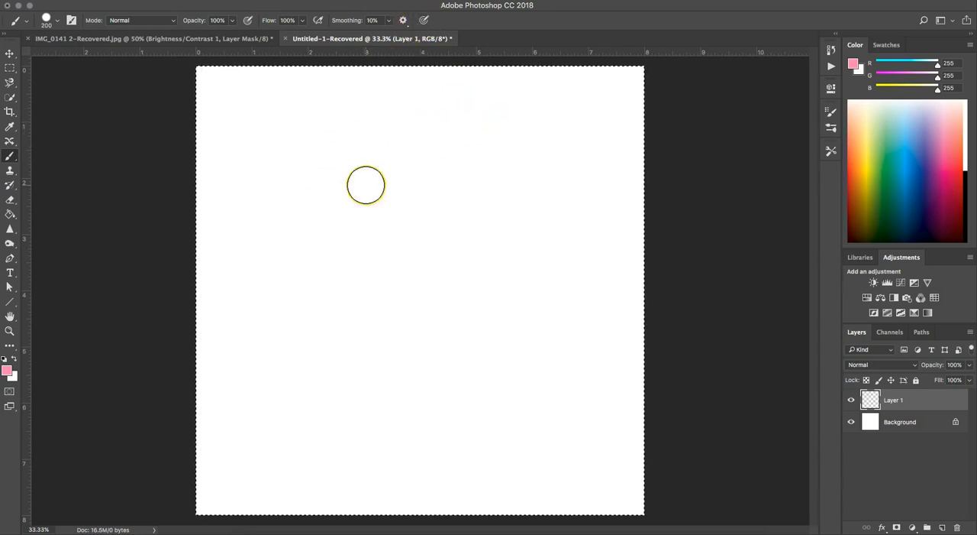
key(super+d)
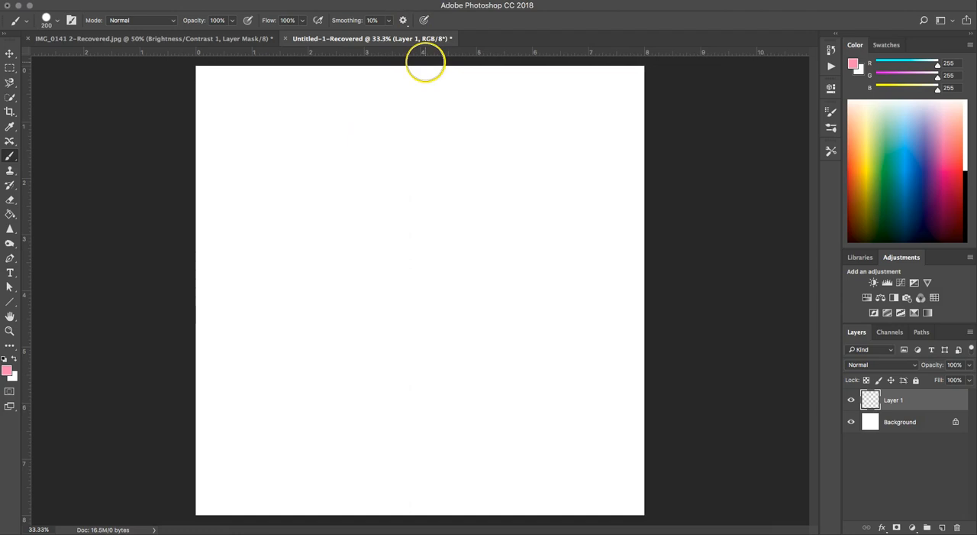
Review the available smoothing options for the Brush tool
click(403, 20)
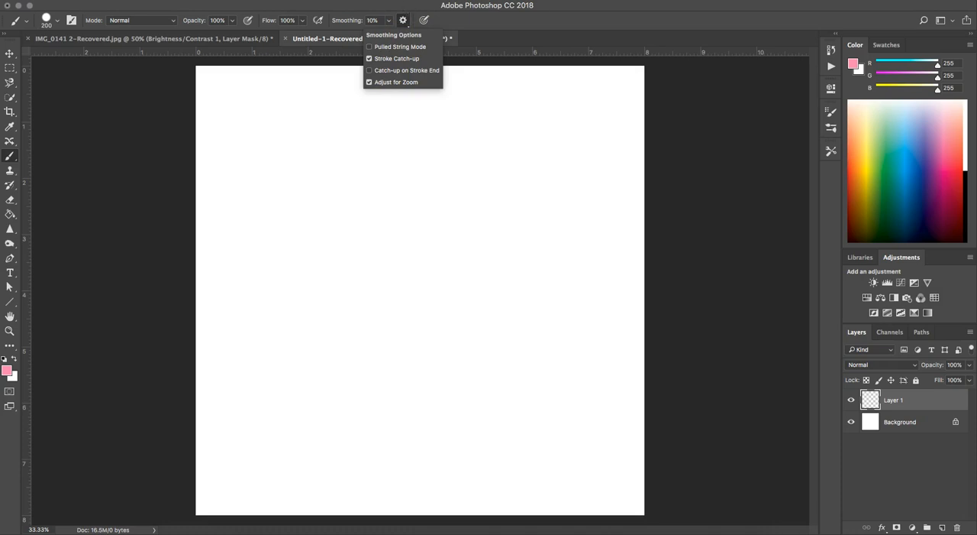
click(403, 18)
Enlarge the brush preset picker, rotate the Hard Round tip and reduce its size to 76 px
click(57, 21)
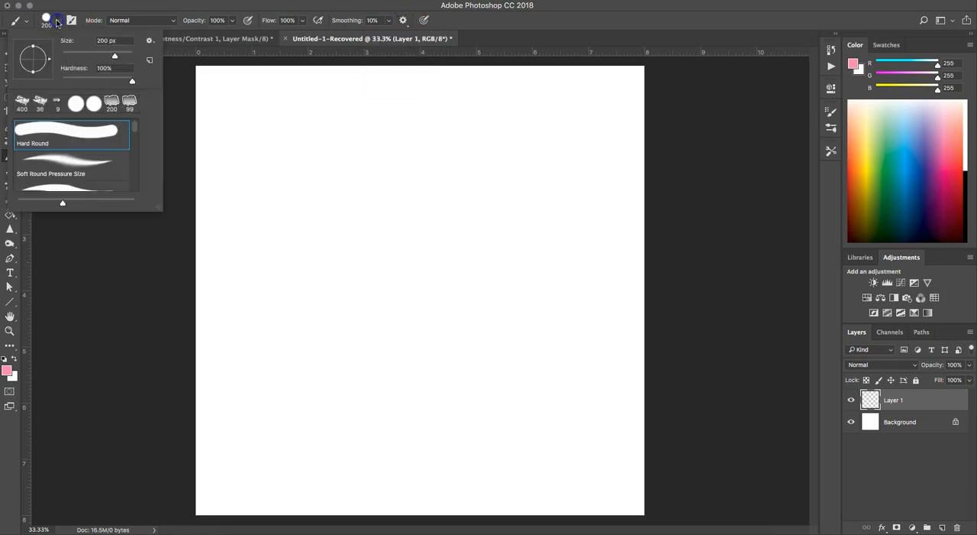
mouse_move(153, 207)
mouse_down()
mouse_move(185, 290)
mouse_move(184, 470)
mouse_up()
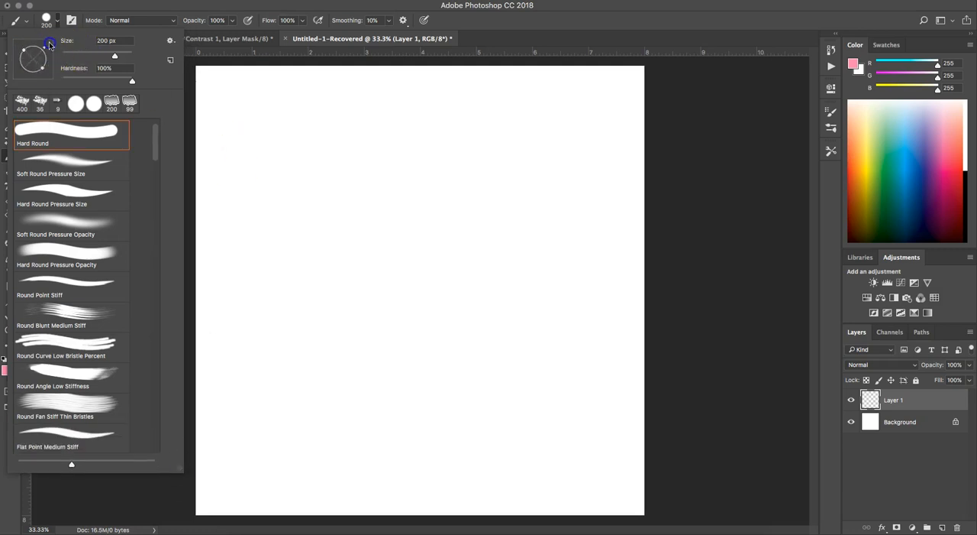
click(78, 55)
mouse_move(79, 54)
mouse_down()
mouse_move(99, 53)
mouse_move(89, 54)
mouse_up()
click(278, 183)
Paint two facing pink bracket shapes with a downward arrow below the first and an upward arrow below the second
mouse_move(305, 174)
mouse_down()
mouse_move(215, 189)
mouse_move(222, 311)
mouse_move(283, 307)
mouse_up()
mouse_move(450, 164)
mouse_down()
mouse_move(517, 169)
mouse_move(510, 317)
mouse_move(442, 324)
mouse_up()
mouse_move(254, 345)
mouse_down()
mouse_move(254, 398)
mouse_move(284, 372)
mouse_up()
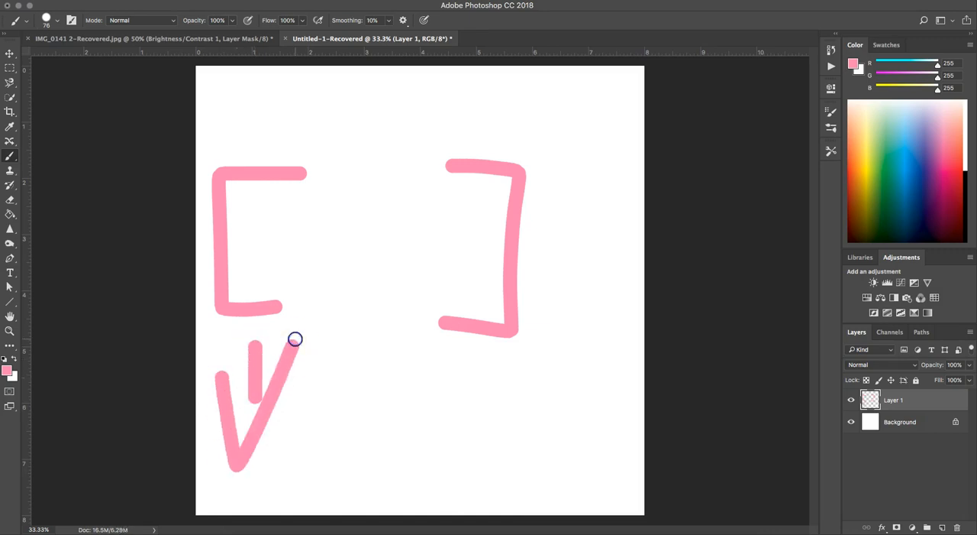
mouse_move(480, 369)
mouse_down()
mouse_move(481, 468)
mouse_move(480, 372)
mouse_move(430, 438)
mouse_move(487, 365)
mouse_move(509, 362)
mouse_move(532, 422)
mouse_up()
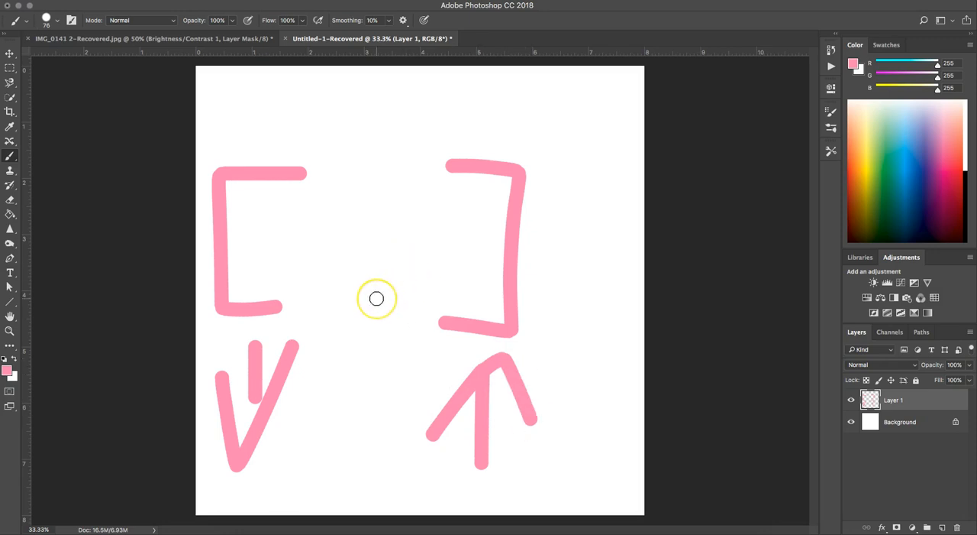
Enlarge the brush by three increments, and shrink it back down to 80 px
key(bracketright)
key(bracketright)
key(bracketright)
key(bracketright)
key(bracketleft)
key(bracketleft)
key(bracketleft)
Erase the brackets and arrows from Layer 1 and remove the selection
key(super+a)
key(BackSpace)
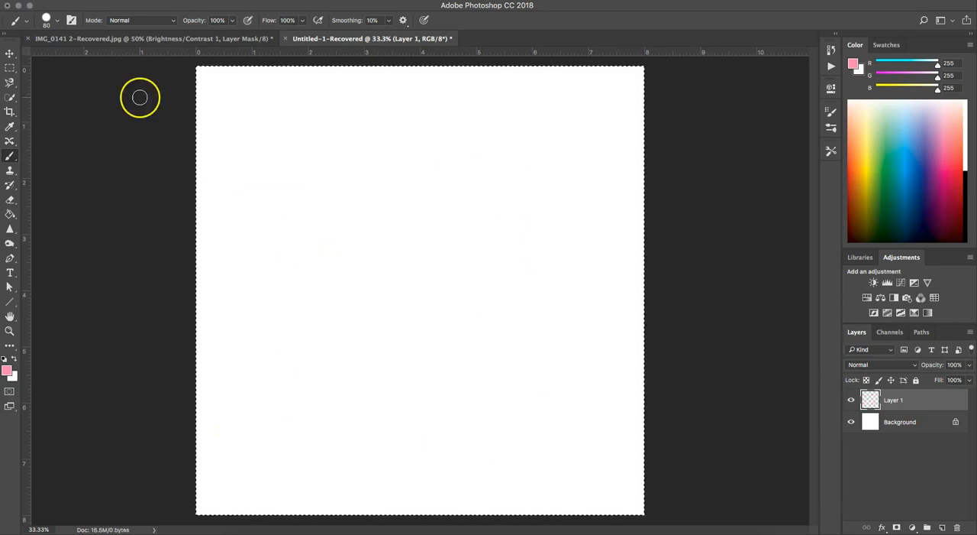
key(super+d)
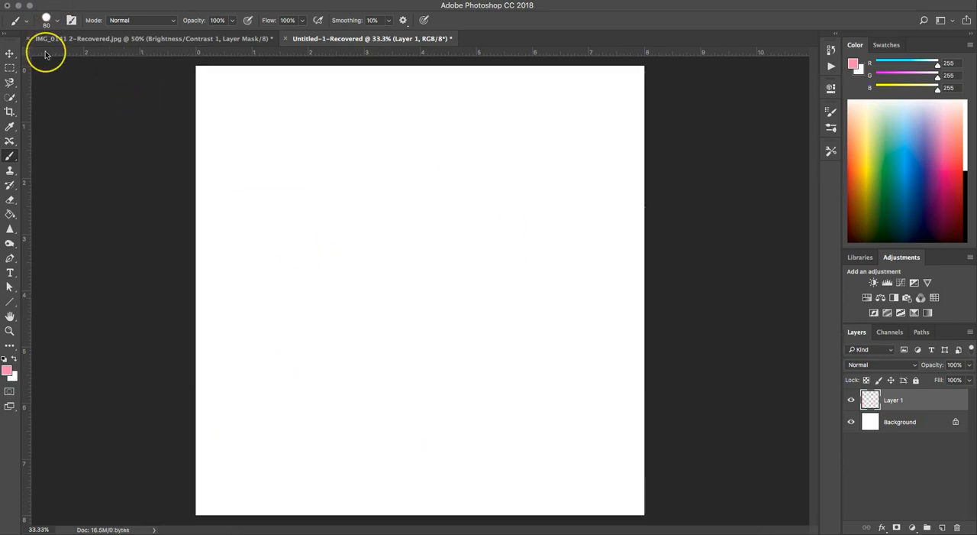
Set the Hard Round brush's hardness to 43%
click(58, 20)
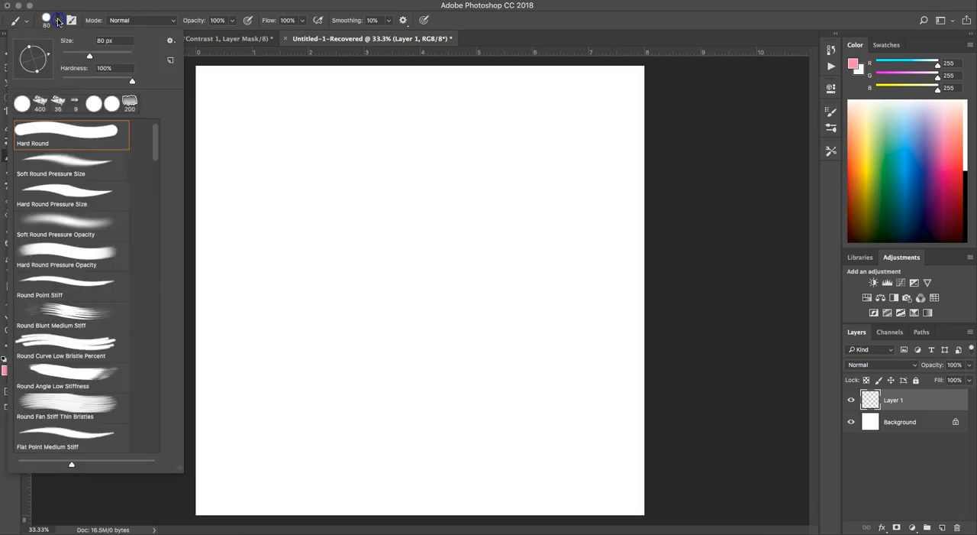
drag(82, 82, 92, 79)
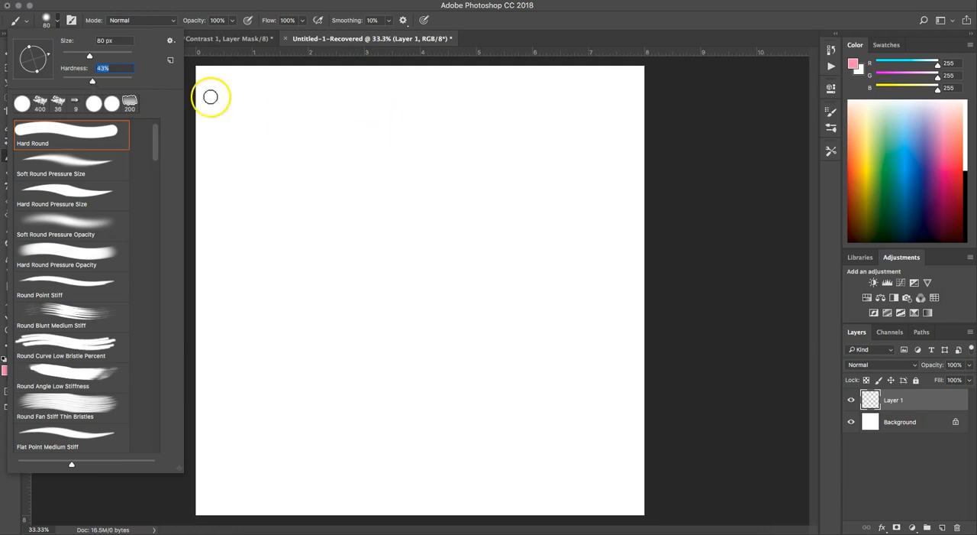
Set the Hard Round brush's hardness to 4% and paint a single pink dot in the upper middle of the canvas
drag(92, 89, 64, 81)
click(399, 194)
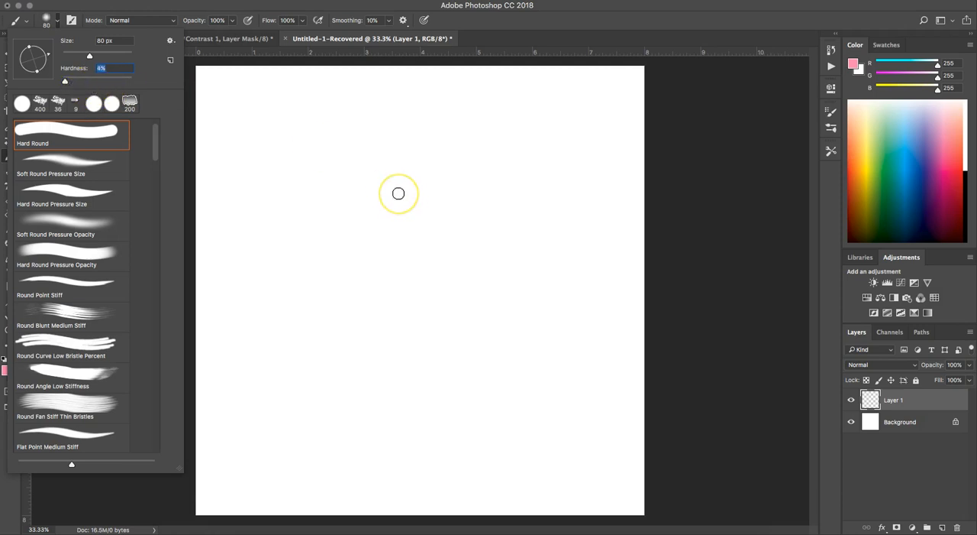
click(399, 193)
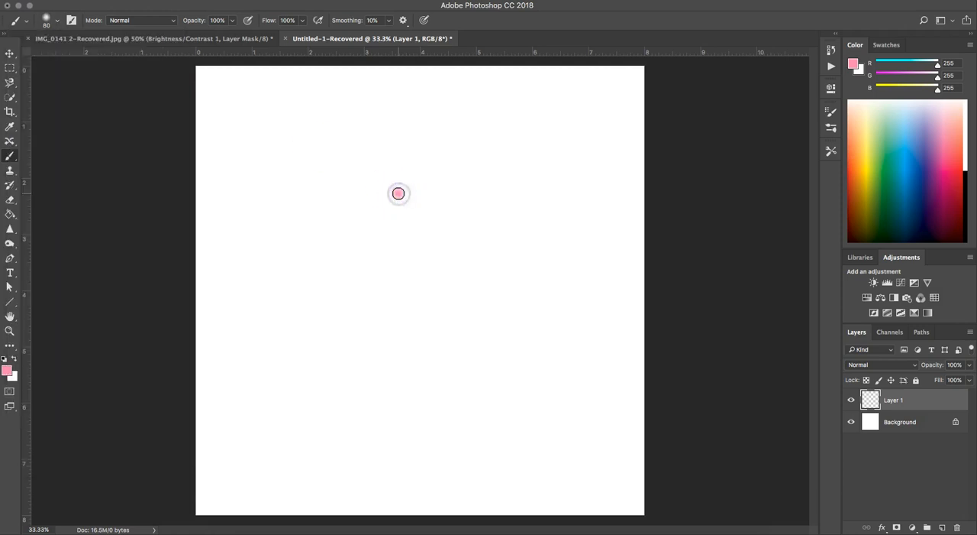
Enlarge the brush to 300 px and paint a soft-edged pink blob below the dot
key(bracketright)
key(bracketright)
key(bracketright)
key(bracketright)
key(bracketright)
key(bracketright)
key(bracketright)
key(bracketright)
mouse_move(349, 364)
mouse_down()
mouse_move(362, 324)
mouse_move(358, 376)
mouse_move(401, 349)
mouse_move(359, 342)
mouse_up()
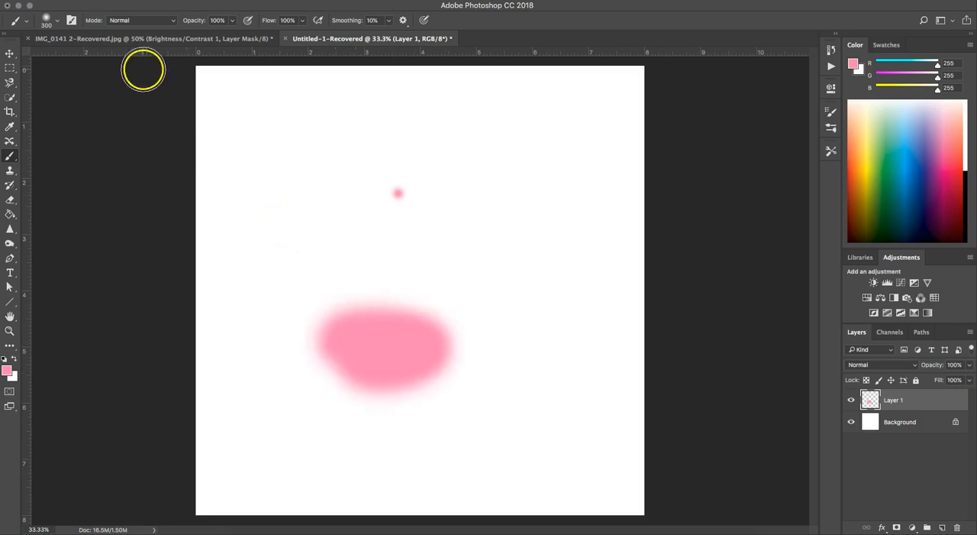
Paint a hard-edged pink blob with hardness at 100% above the soft one, and clear all strokes from Layer 1
click(58, 21)
drag(75, 85, 131, 82)
drag(326, 160, 348, 161)
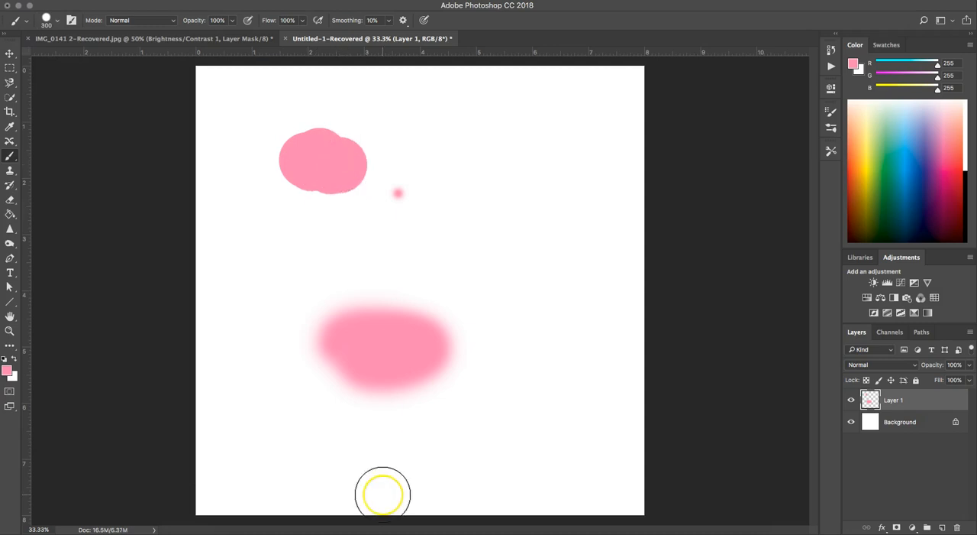
key(Delete)
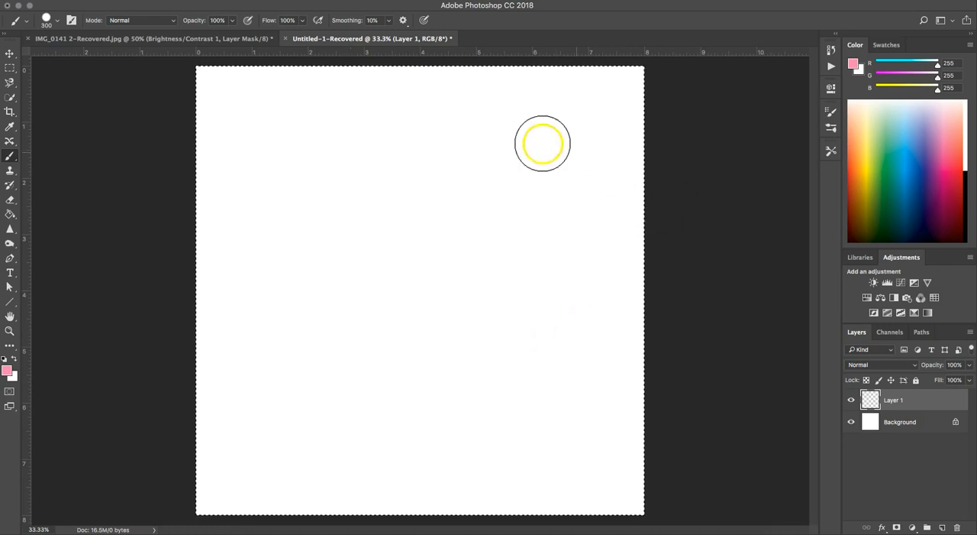
Show the Brushes panel and review its management options and the list of brush presets
click(314, 0)
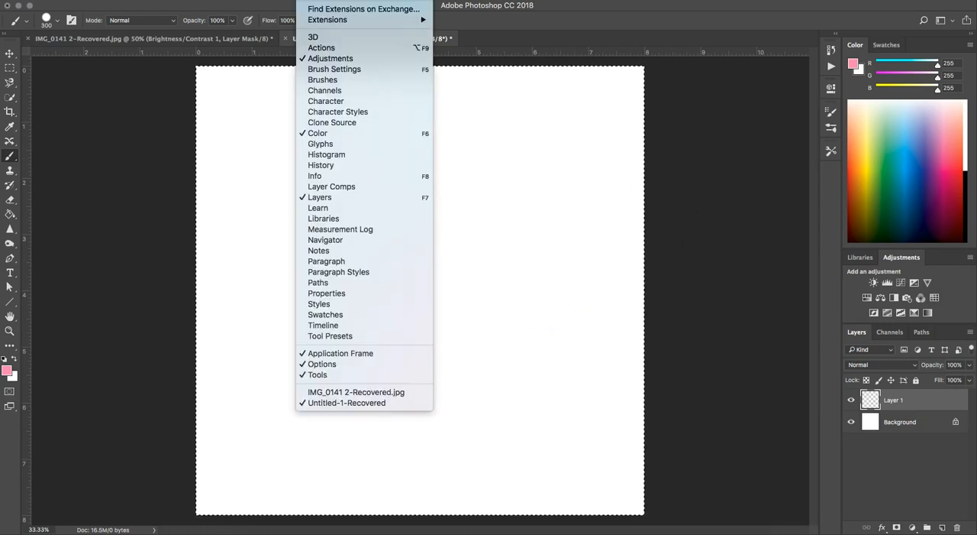
click(325, 81)
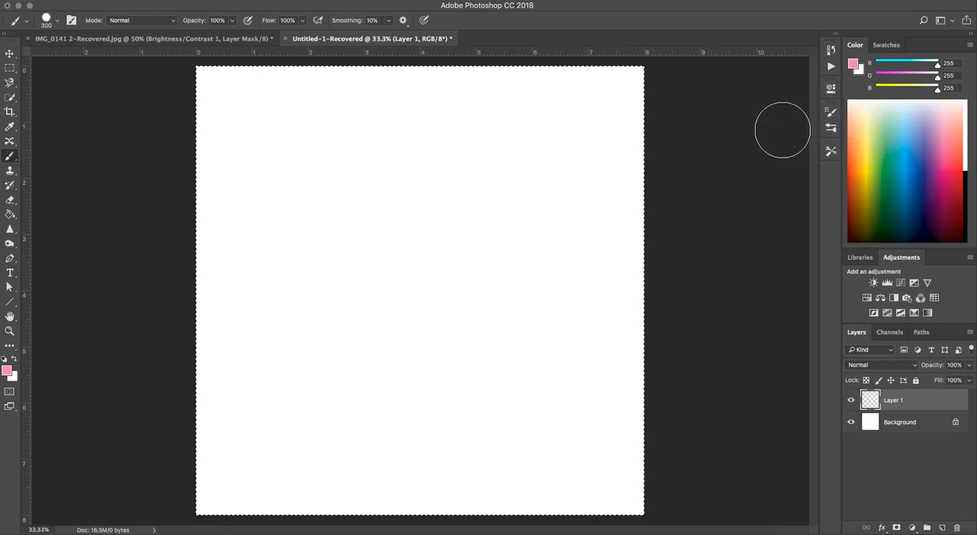
key(F5)
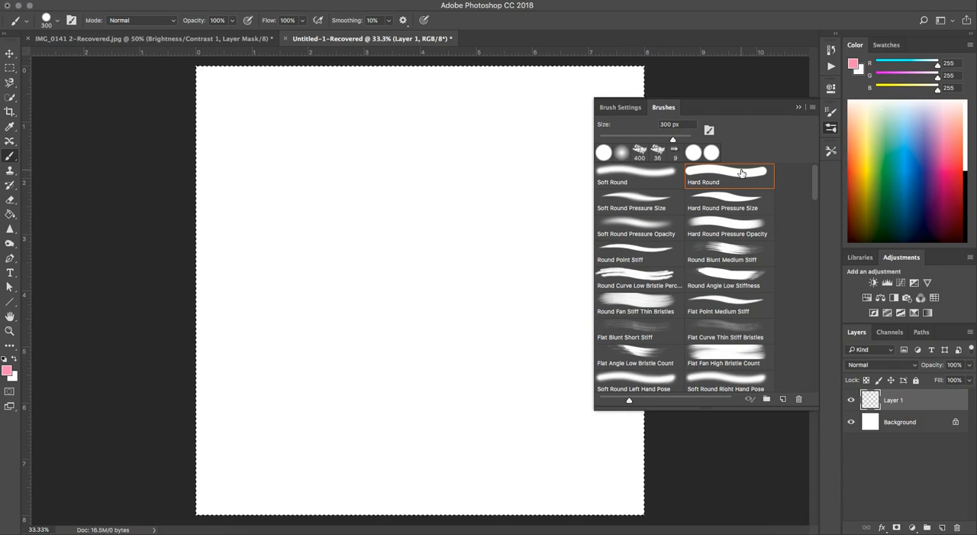
click(812, 107)
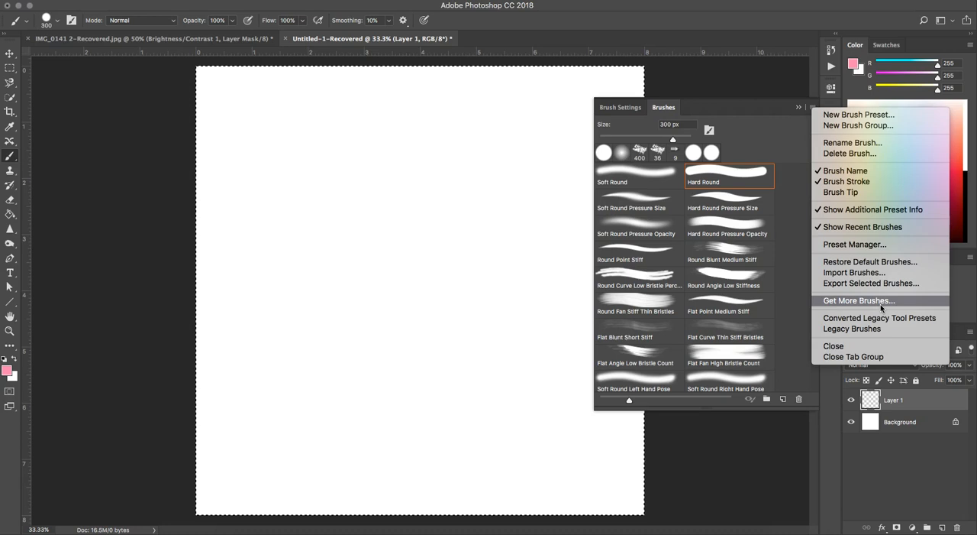
click(773, 120)
scroll(790, 224, down, 10)
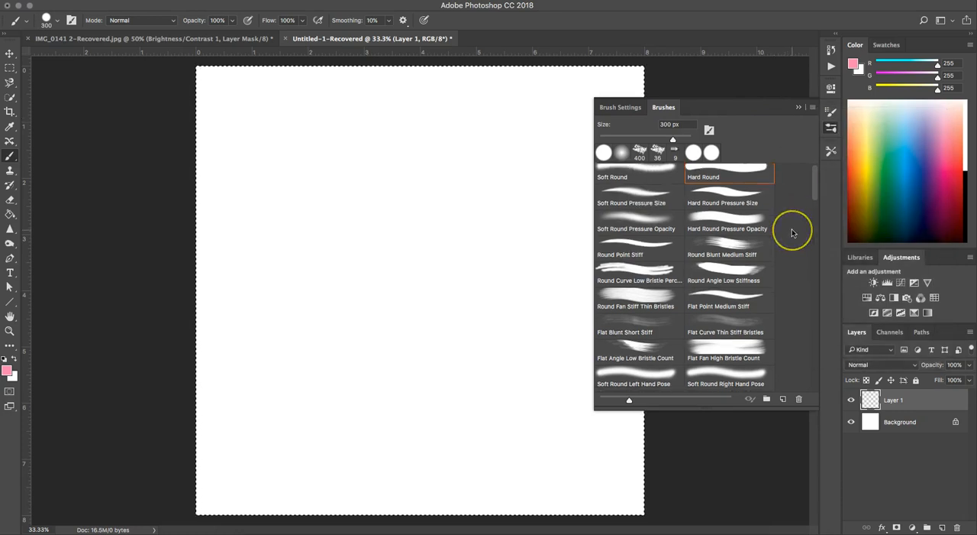
scroll(792, 228, up, 10)
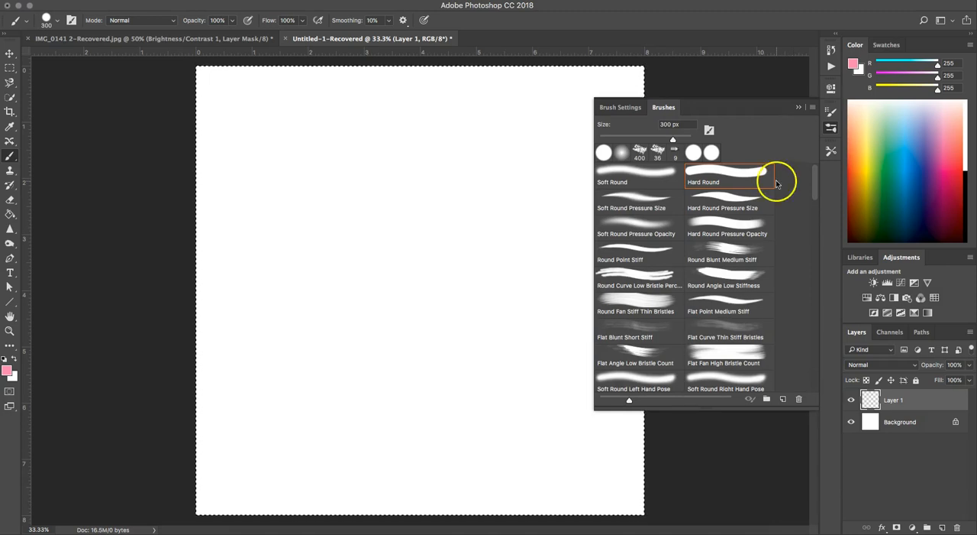
Examine the Brush Settings options and tip thumbnails, comparing them with the Brushes presets and the brush preset picker
click(628, 113)
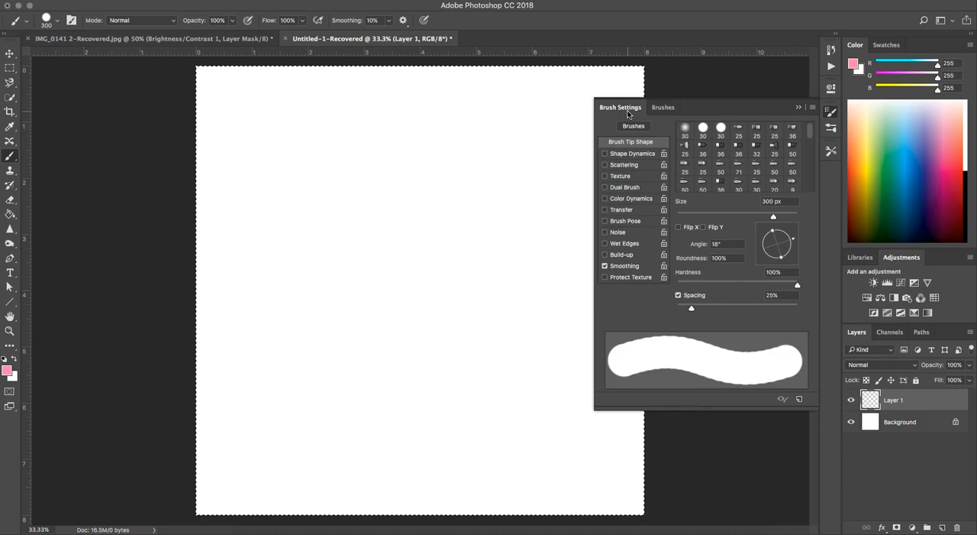
click(655, 108)
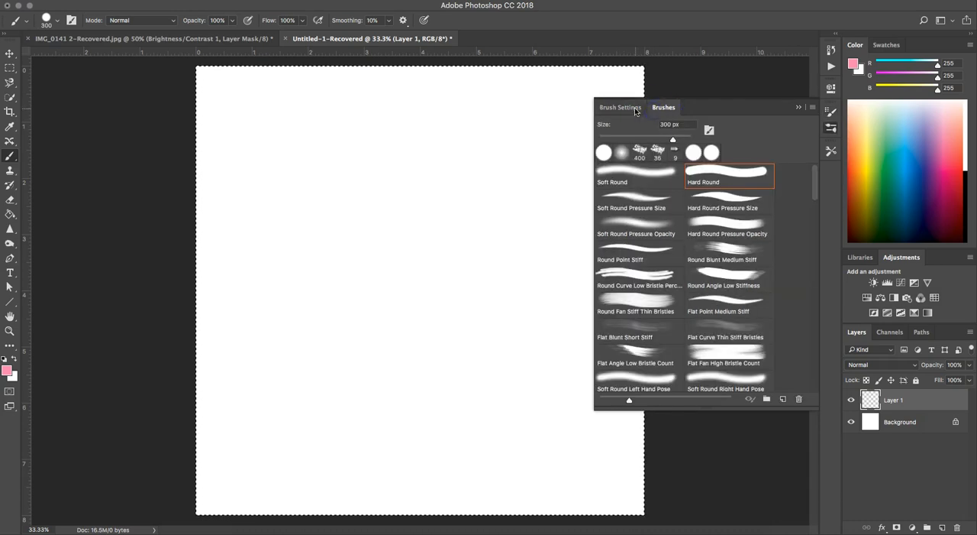
click(54, 20)
click(54, 20)
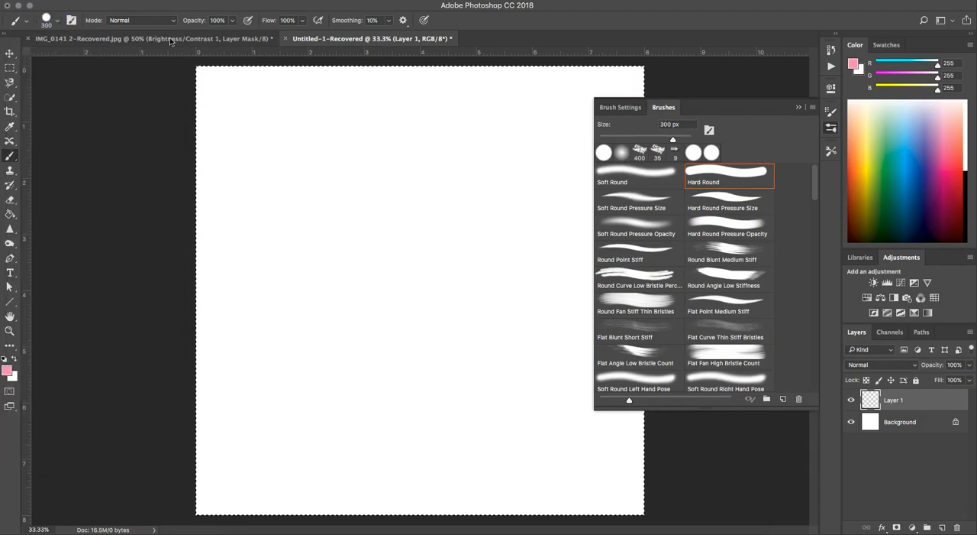
click(614, 107)
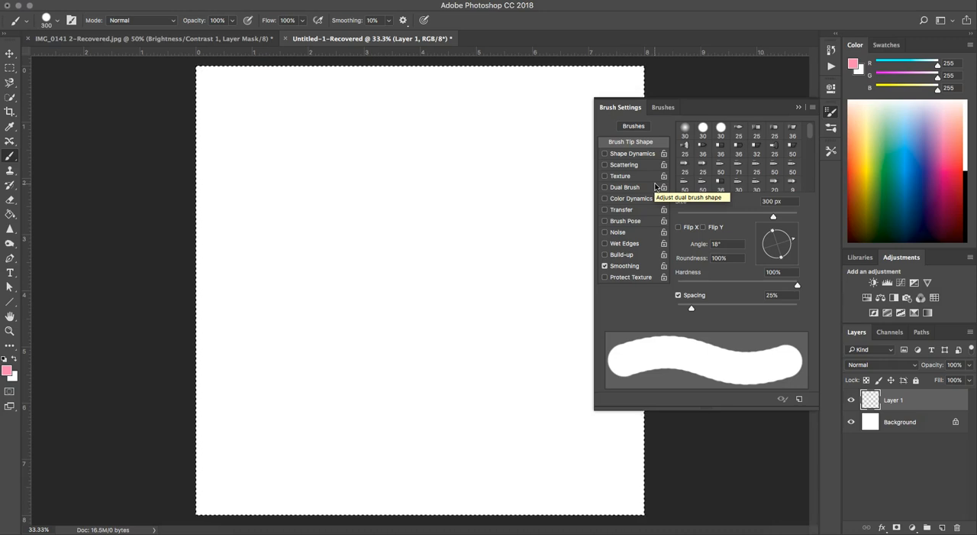
scroll(743, 174, down, 10)
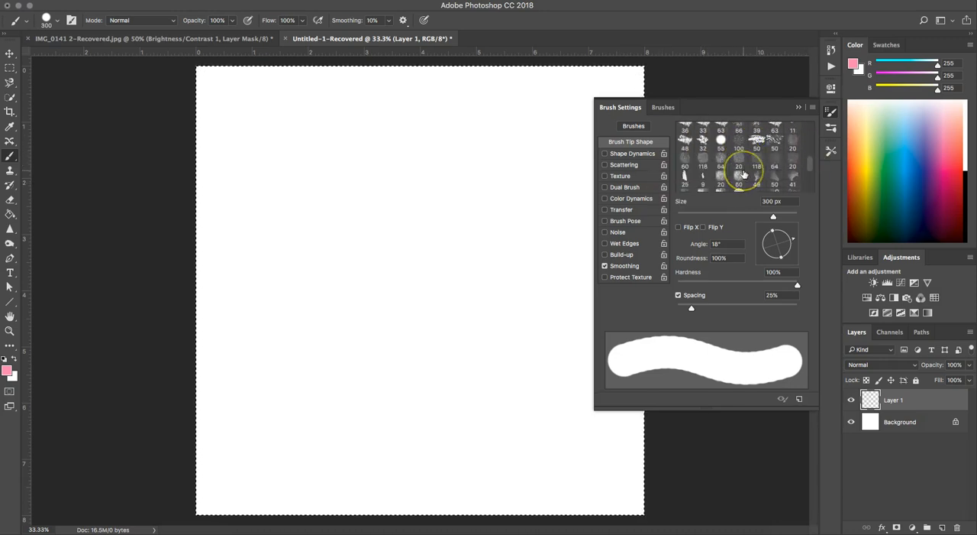
scroll(743, 175, up, 10)
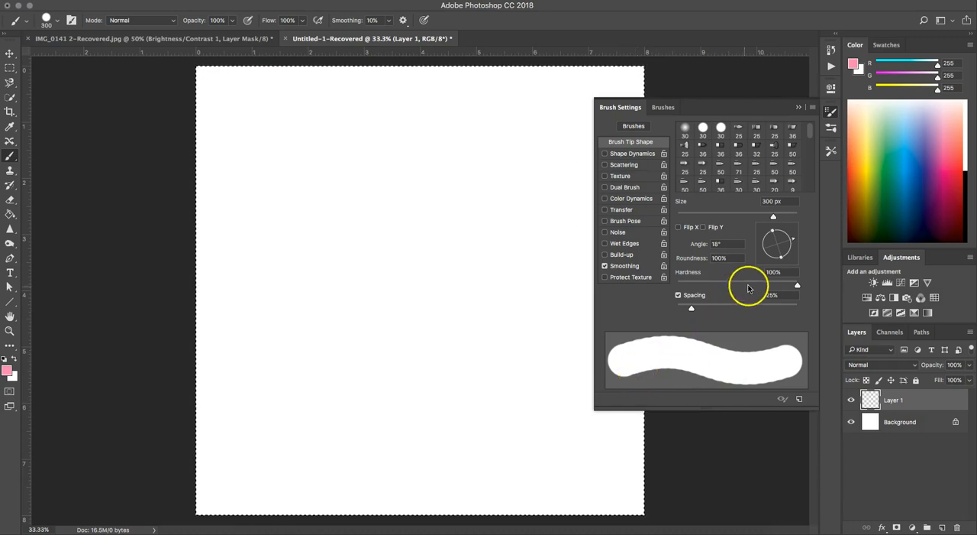
click(665, 107)
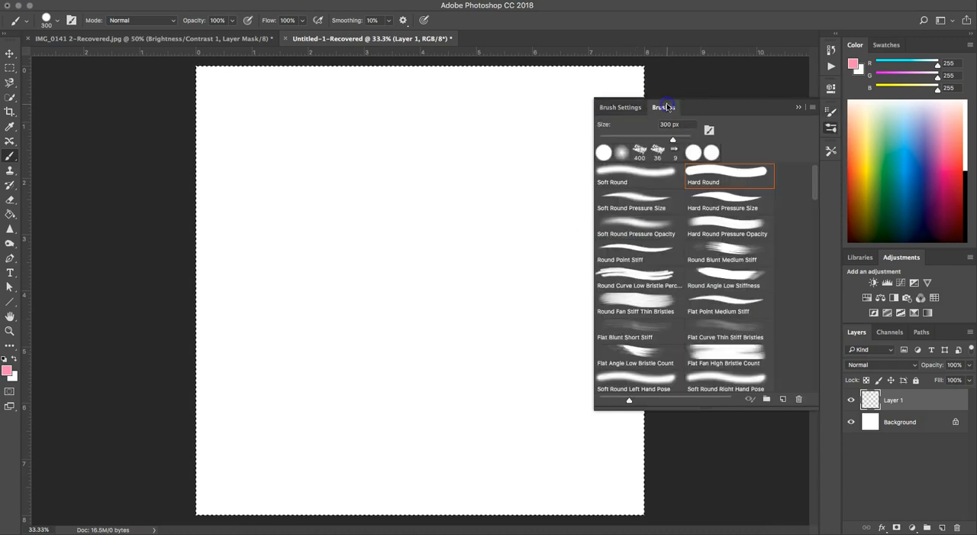
click(626, 107)
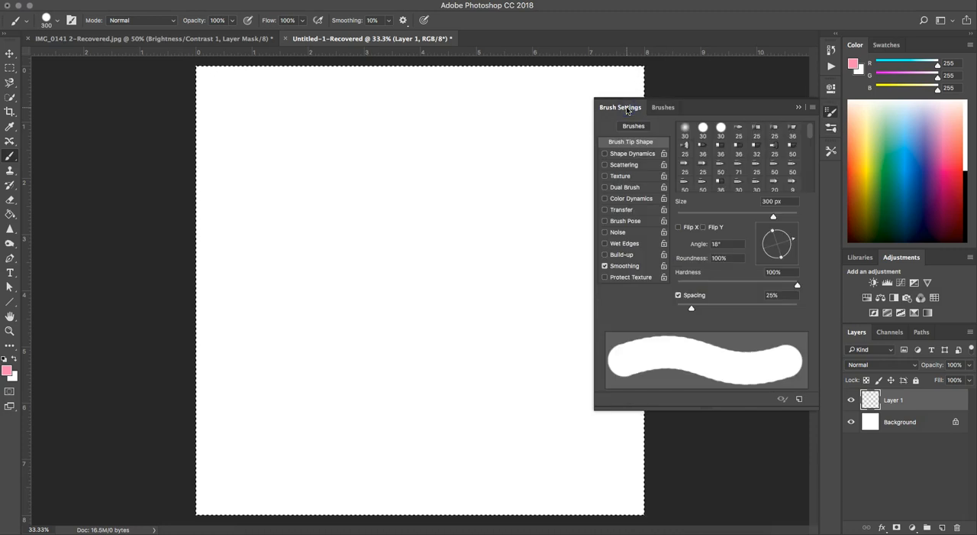
Set the brush tip size to 123 px in Brush Settings and check the size in the brush preset picker
drag(773, 217, 746, 216)
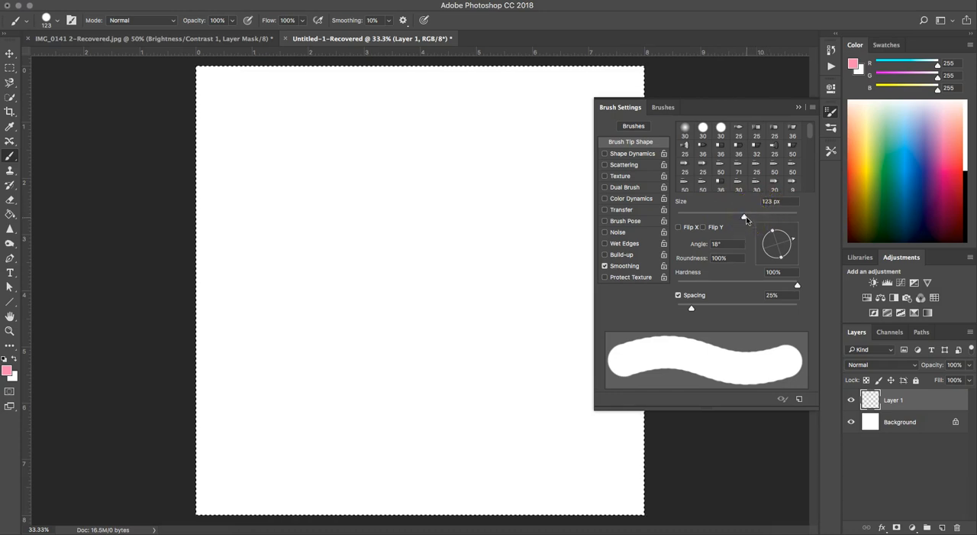
click(57, 24)
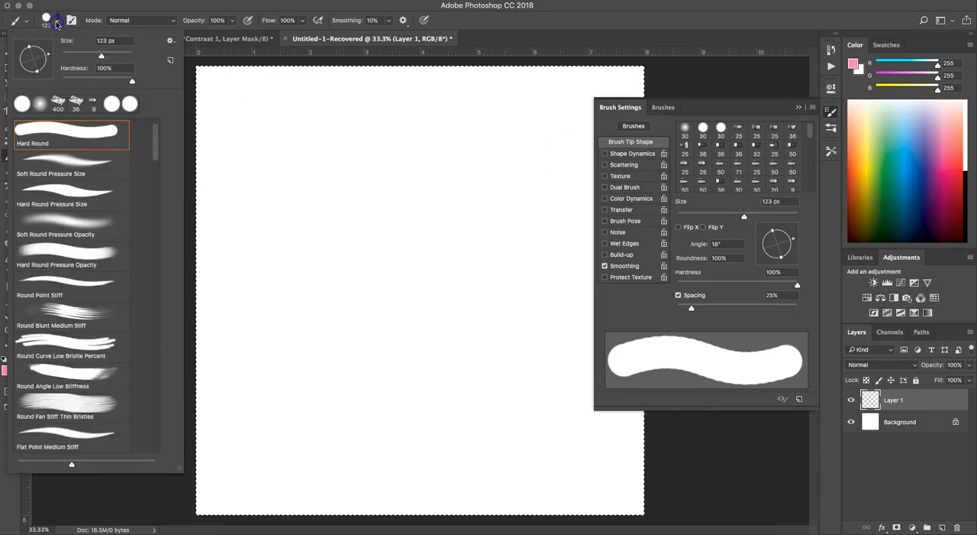
click(56, 23)
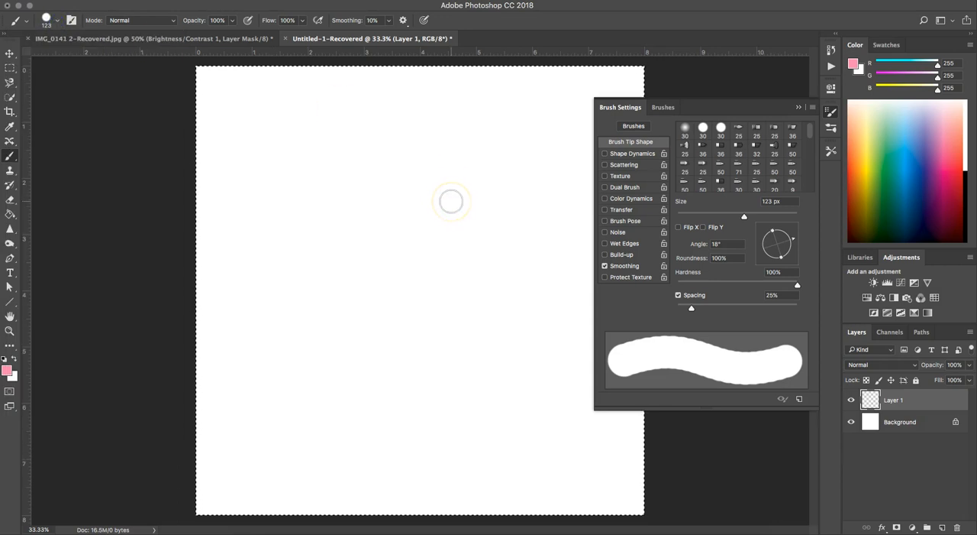
Choose the 474 px branch-shaped brush tip and stamp one pink branch near the middle of the canvas
scroll(729, 186, down, 3)
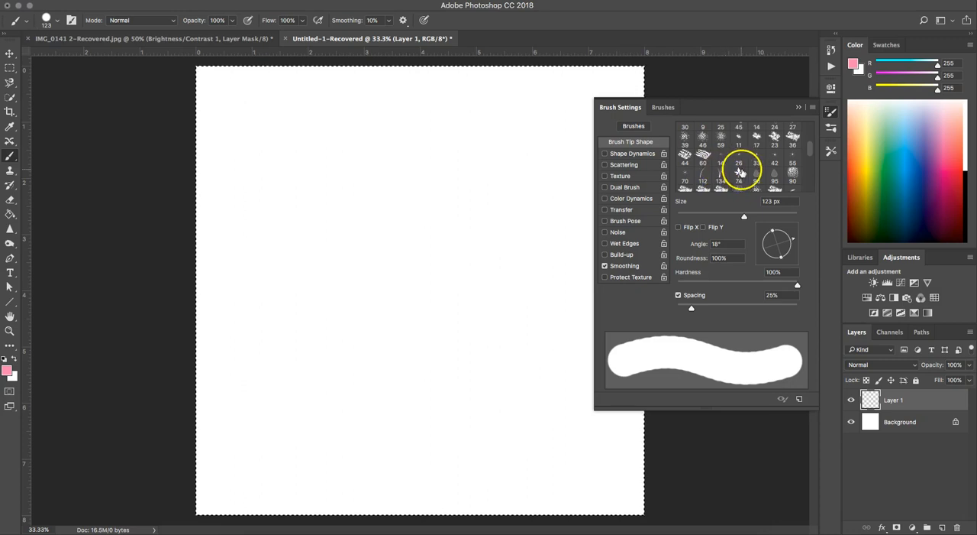
scroll(767, 174, down, 2)
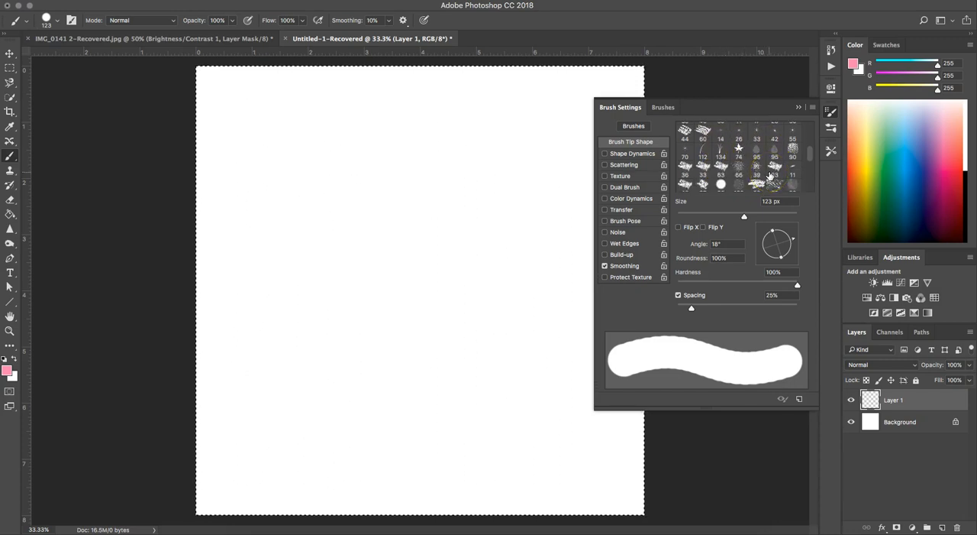
scroll(767, 174, down, 3)
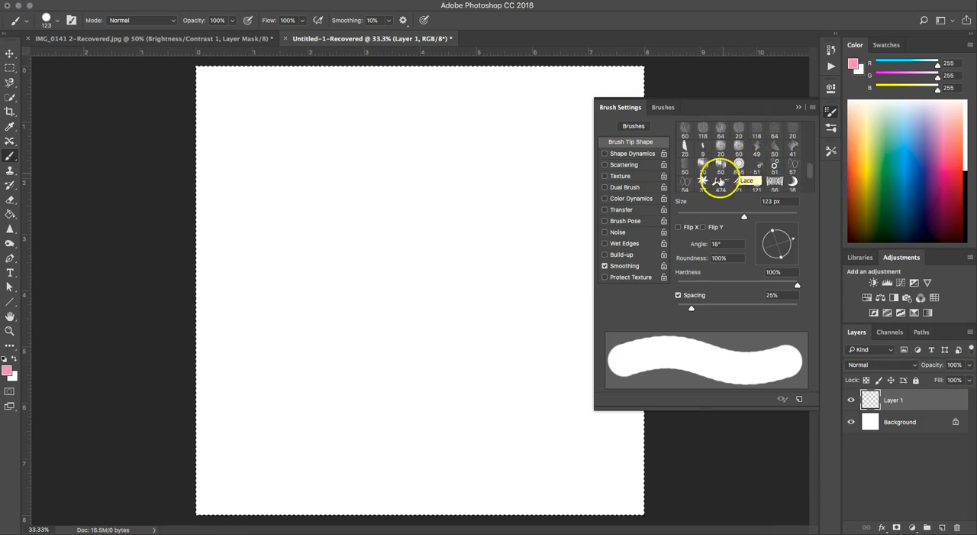
click(720, 181)
click(449, 229)
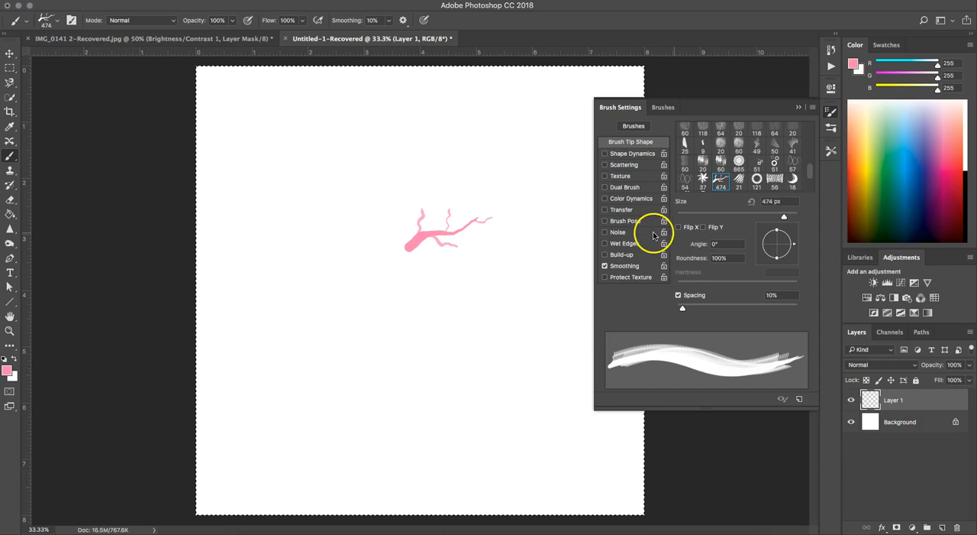
Stamp mirrored branches using Flip X alone, Flip X with Flip Y, and Flip Y alone
click(686, 227)
click(510, 261)
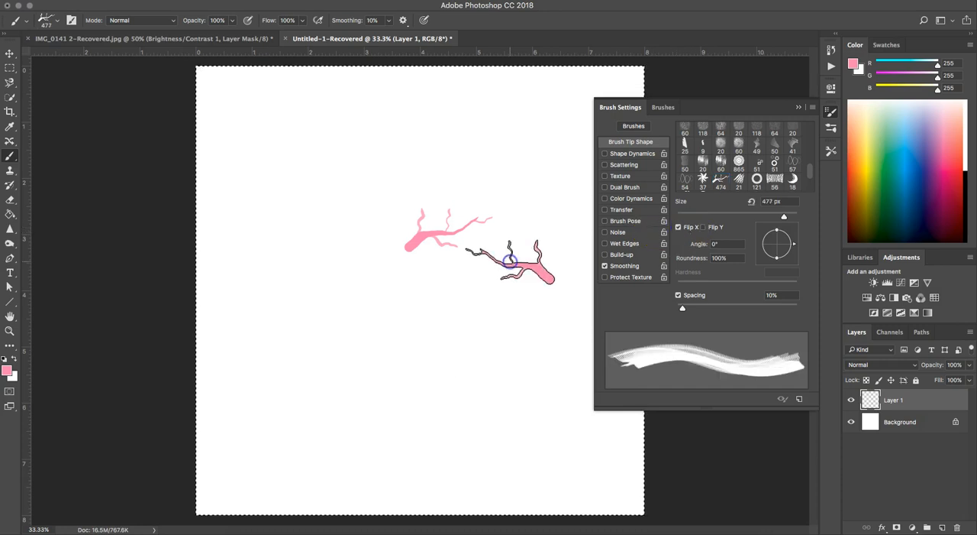
click(704, 228)
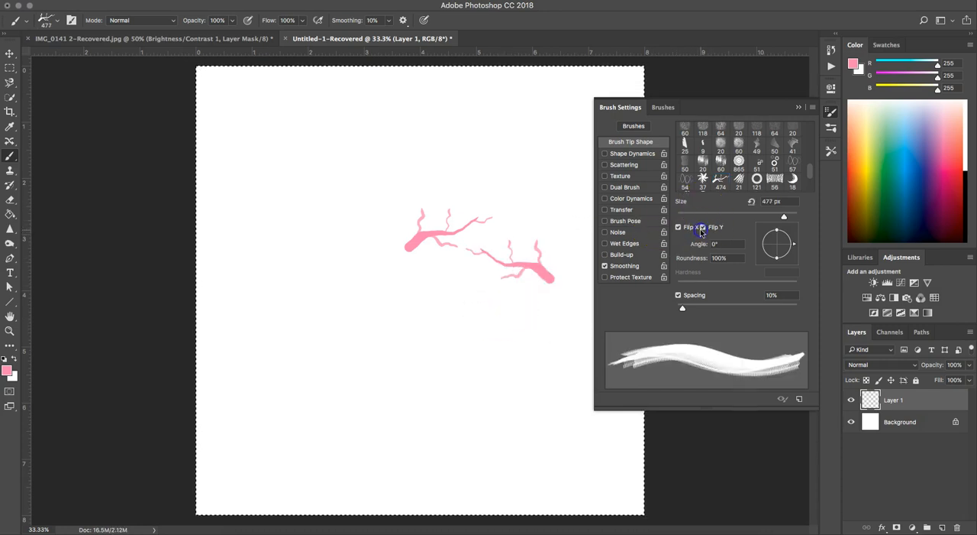
click(444, 322)
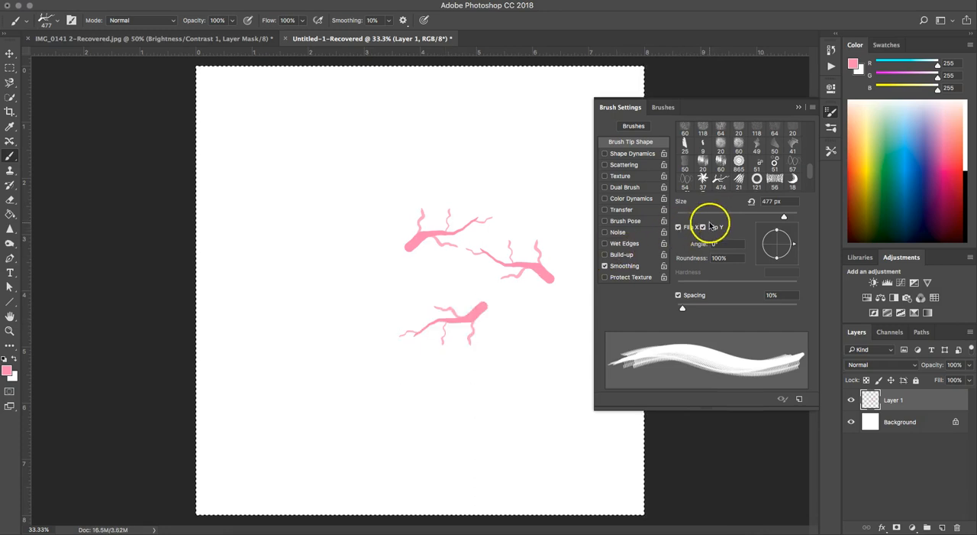
click(679, 227)
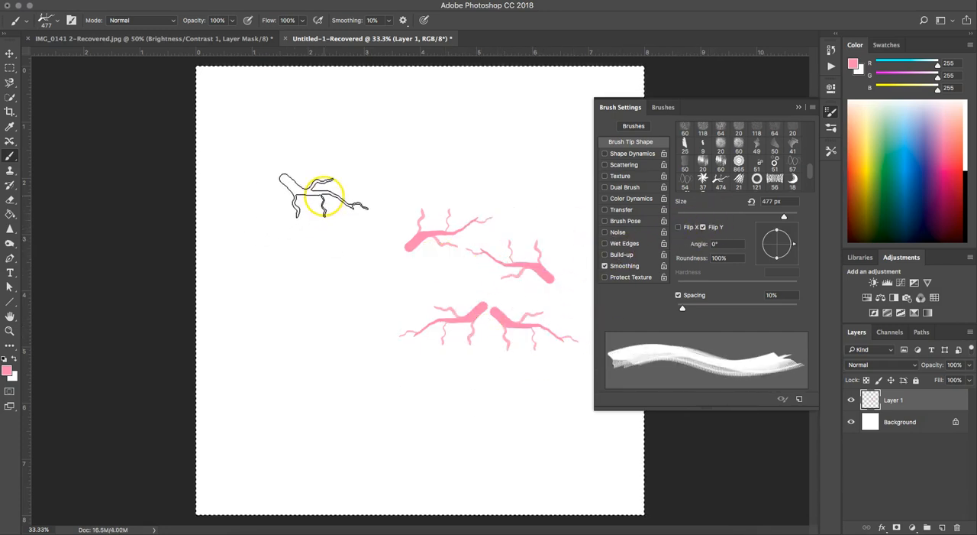
Paint a continuous winding stroke with the vertically flipped branch tip, and clear everything from Layer 1
mouse_move(338, 174)
mouse_down()
mouse_move(310, 241)
mouse_move(333, 288)
mouse_move(367, 217)
mouse_move(394, 224)
mouse_move(368, 287)
mouse_move(420, 209)
mouse_move(431, 256)
mouse_move(425, 315)
mouse_move(450, 290)
mouse_move(470, 348)
mouse_move(506, 347)
mouse_up()
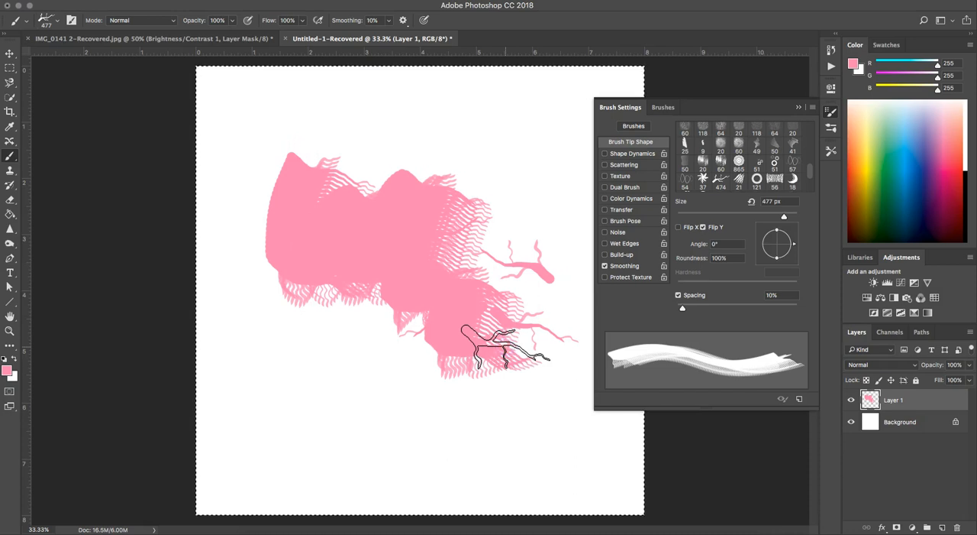
key(Delete)
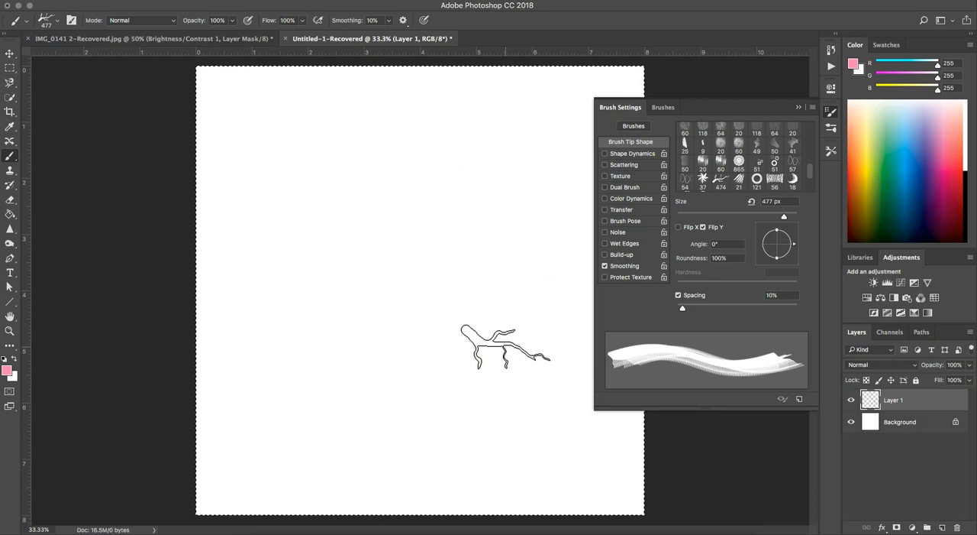
Stamp three branches with the tip rotated differently, setting the final angle to -150°
drag(795, 243, 792, 220)
click(406, 222)
mouse_move(789, 266)
mouse_down()
mouse_move(796, 233)
mouse_move(773, 223)
mouse_move(760, 253)
mouse_up()
click(501, 206)
click(495, 275)
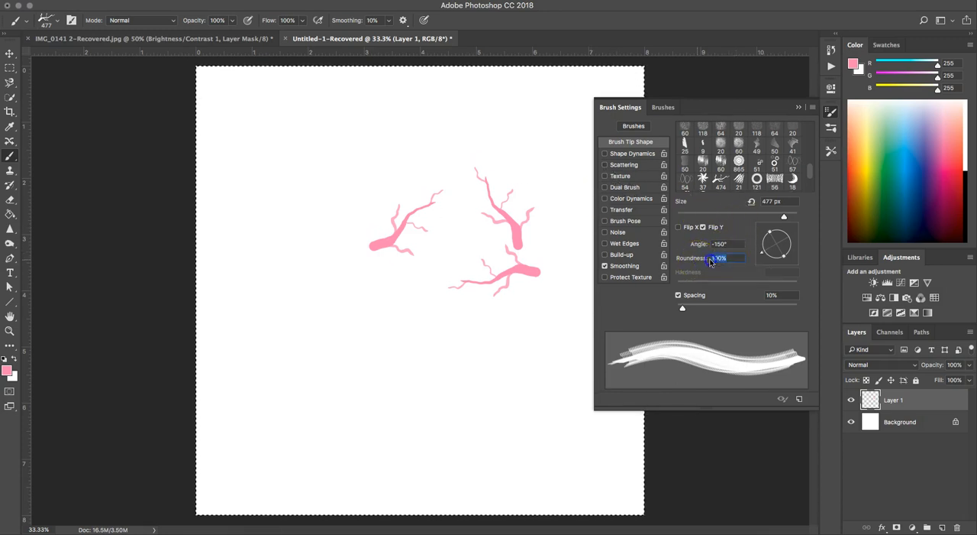
Stamp a flattened branch at 32% roundness, and another with roundness restored to 100%, above the rotated branches
drag(694, 264, 651, 266)
click(380, 143)
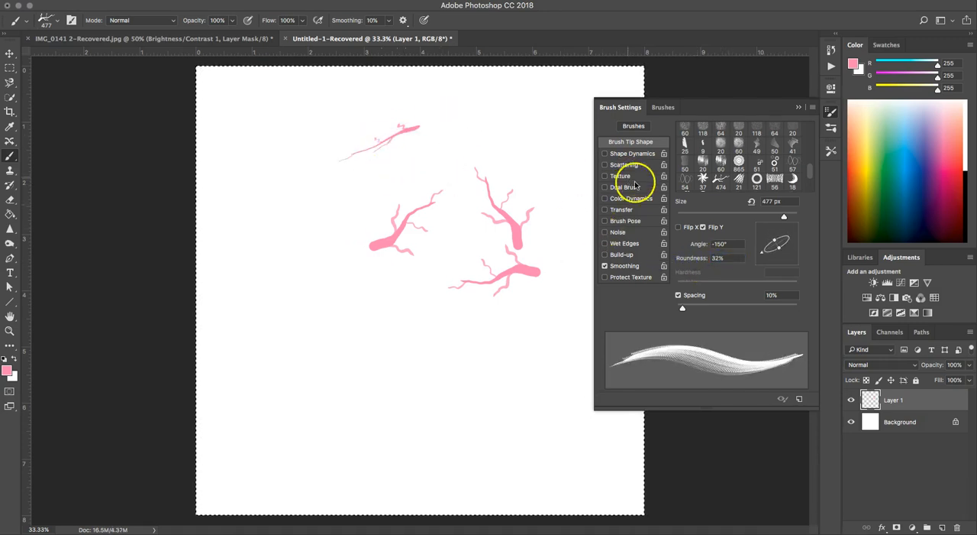
mouse_move(696, 263)
mouse_down()
mouse_move(785, 251)
mouse_move(772, 255)
mouse_move(777, 247)
mouse_move(782, 257)
mouse_move(779, 243)
mouse_move(782, 264)
mouse_up()
click(471, 125)
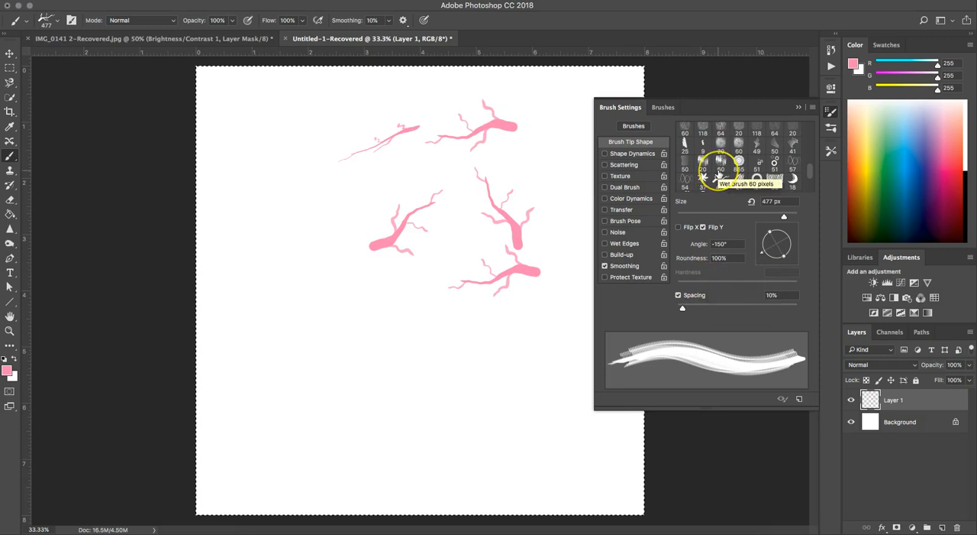
Choose the 30 px hard round brush tip and set its hardness to 100%
scroll(718, 174, down, 3)
scroll(718, 174, up, 5)
click(720, 128)
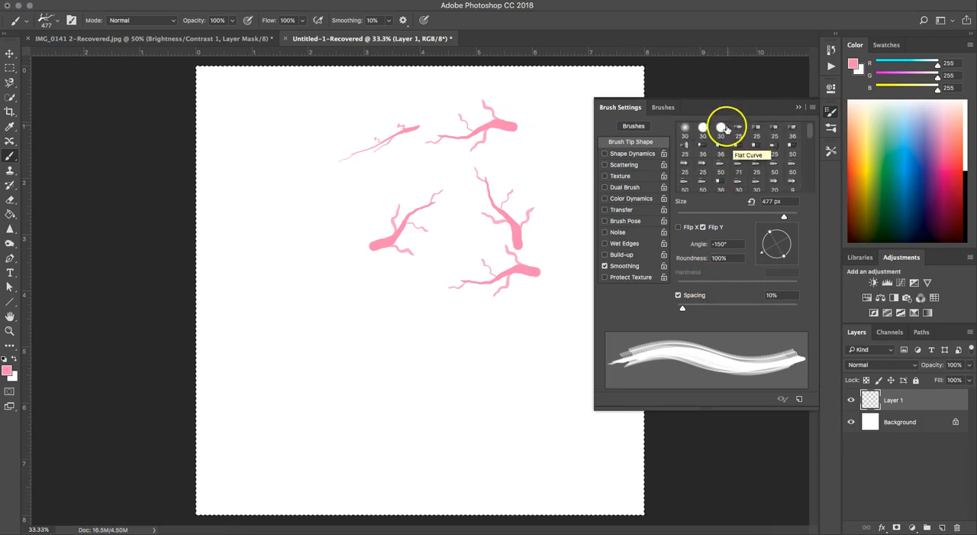
drag(691, 285, 814, 281)
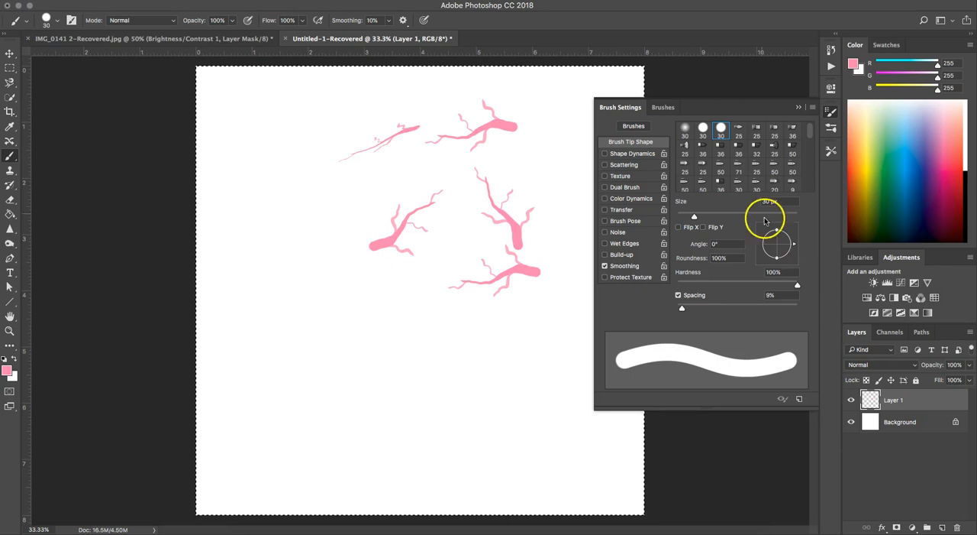
Reselect the 474 px branch tip, widen its spacing, and stamp a row of separate branches across the lower canvas
scroll(755, 168, down, 5)
scroll(764, 168, down, 5)
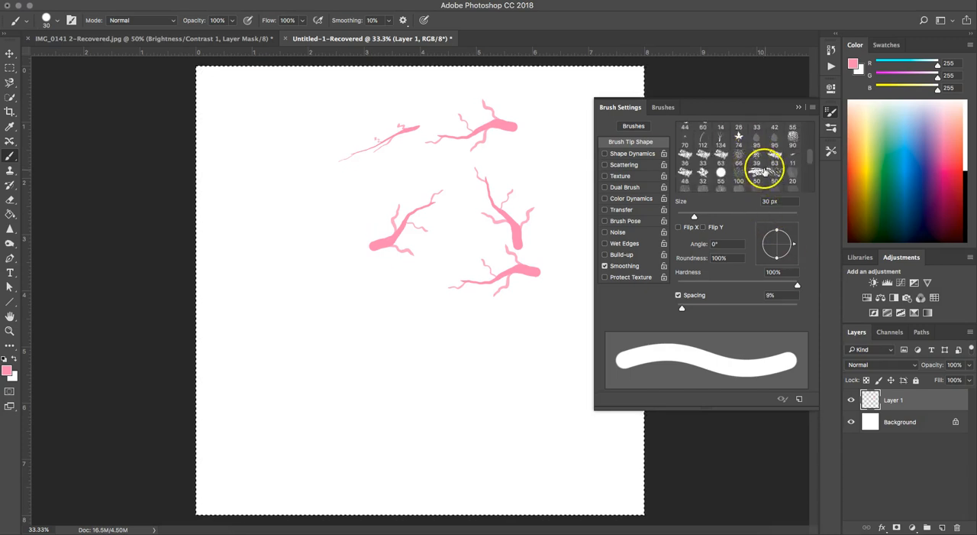
click(722, 131)
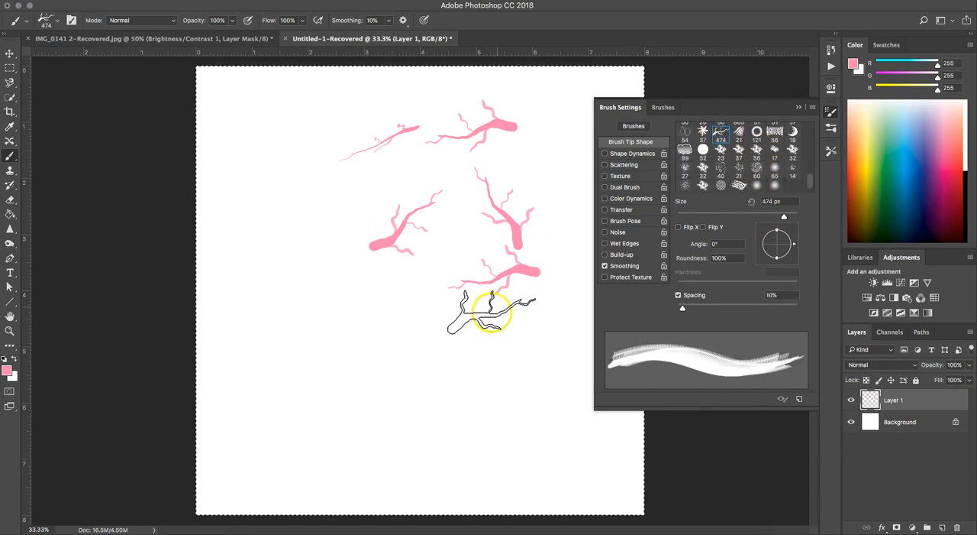
drag(682, 307, 766, 305)
mouse_move(260, 387)
mouse_down()
mouse_move(354, 389)
mouse_move(569, 451)
mouse_up()
Reduce the branch tip's spacing to 1% and paint two thick continuous strokes across the canvas
click(766, 308)
drag(766, 309, 646, 303)
mouse_move(287, 280)
mouse_down()
mouse_move(449, 339)
mouse_move(506, 283)
mouse_move(539, 370)
mouse_move(527, 368)
mouse_up()
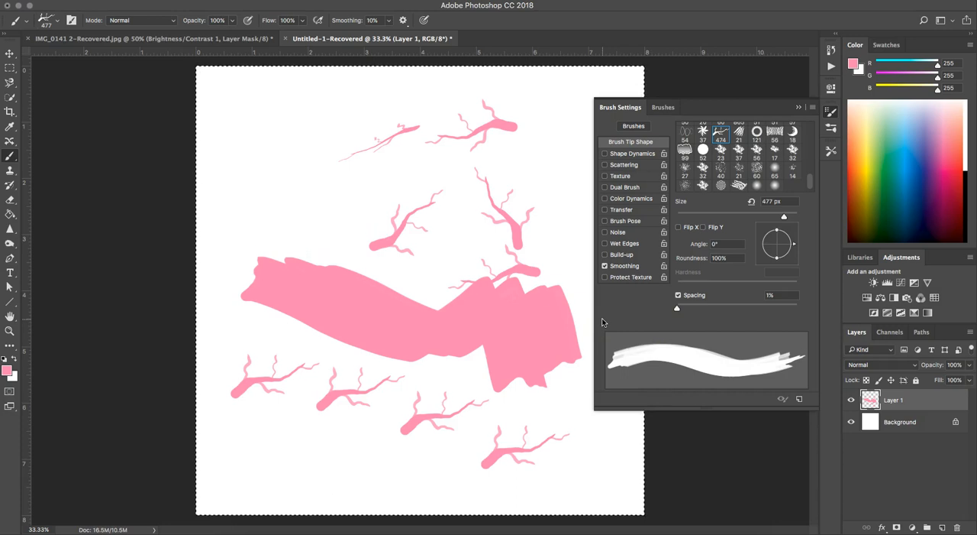
mouse_move(248, 157)
mouse_down()
mouse_move(257, 122)
mouse_move(276, 156)
mouse_move(323, 160)
mouse_move(384, 202)
mouse_move(413, 180)
mouse_move(404, 207)
mouse_move(465, 197)
mouse_move(512, 221)
mouse_up()
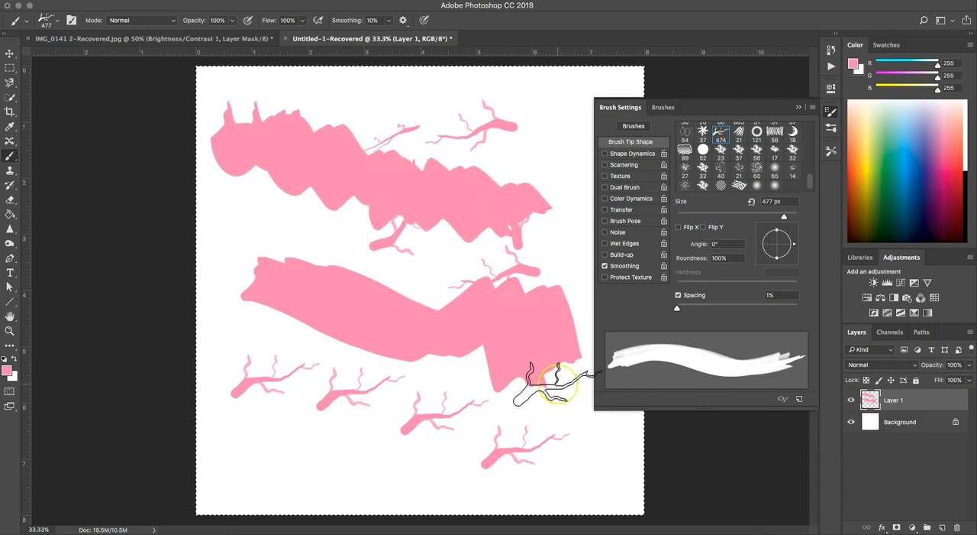
Clear everything from Layer 1 and set the branch tip's spacing to 36%
key(Delete)
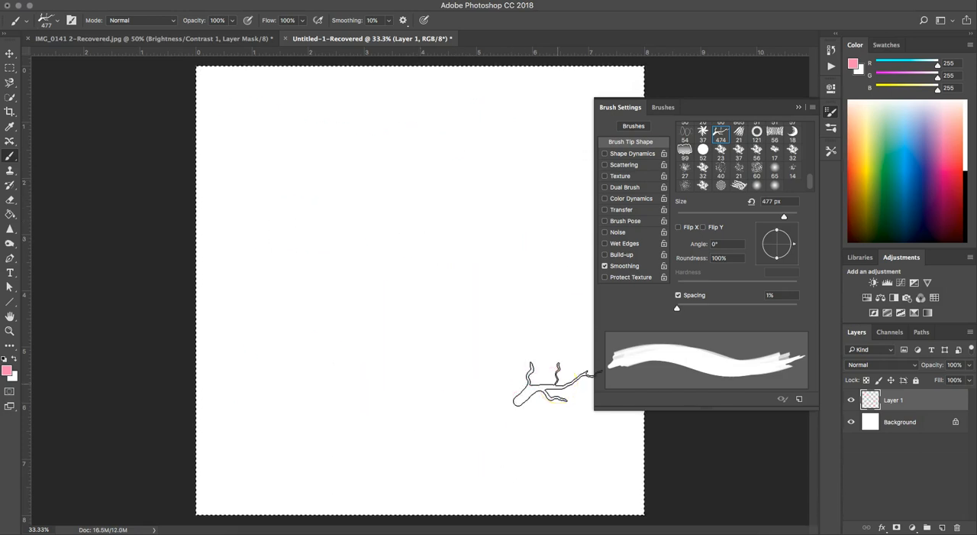
click(756, 303)
mouse_move(756, 303)
mouse_down()
mouse_move(710, 307)
mouse_move(766, 309)
mouse_move(698, 311)
mouse_up()
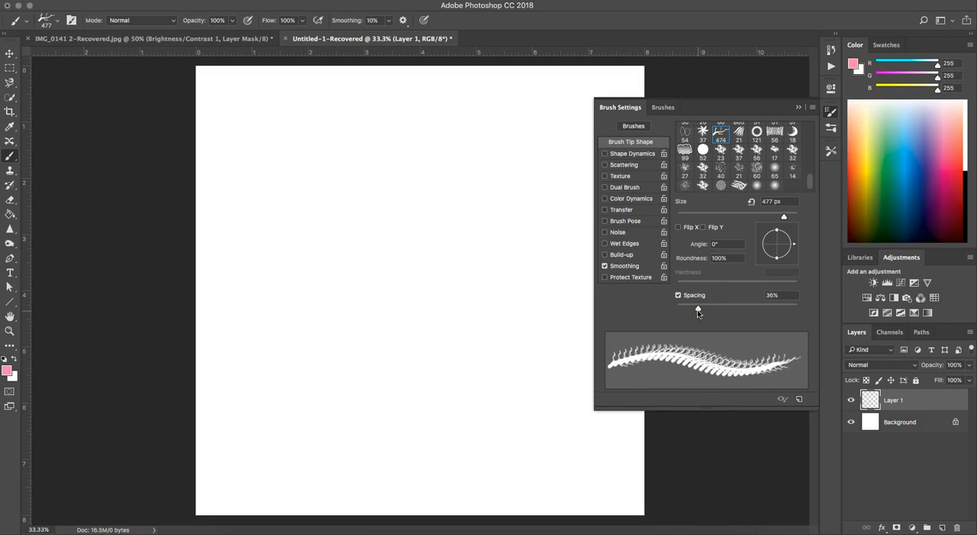
Choose the 32 px flat-angle bristle tip and change its bristle shape to Round Angle
scroll(756, 157, up, 3)
scroll(756, 157, up, 3)
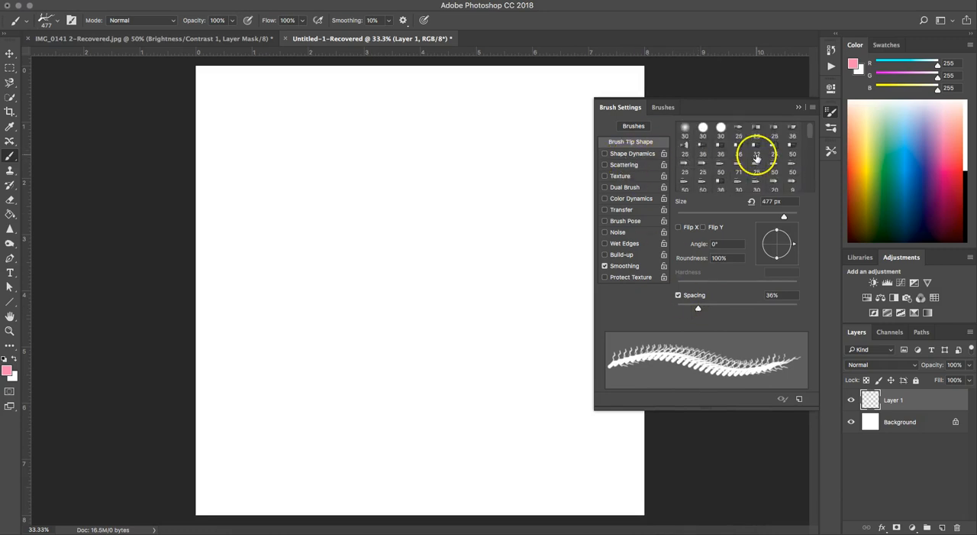
click(757, 146)
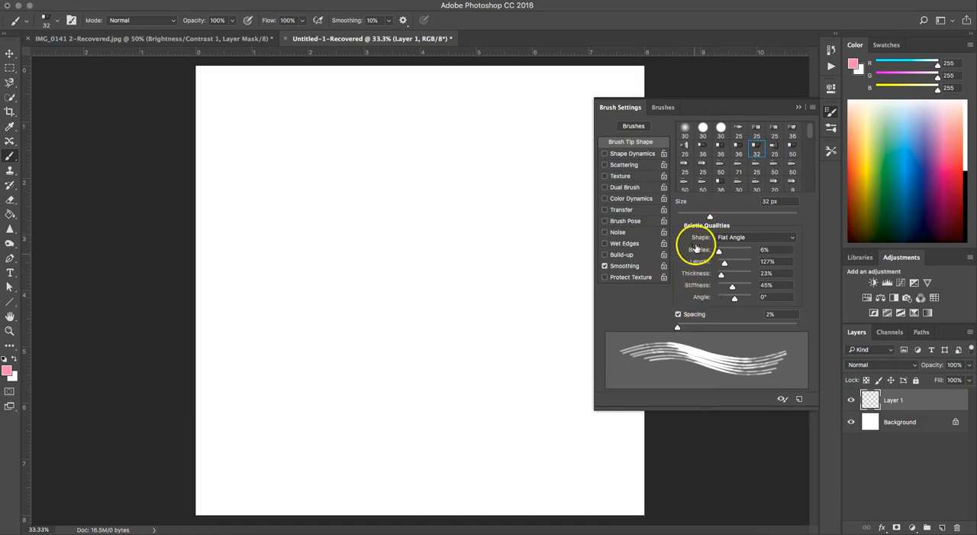
click(730, 237)
click(731, 236)
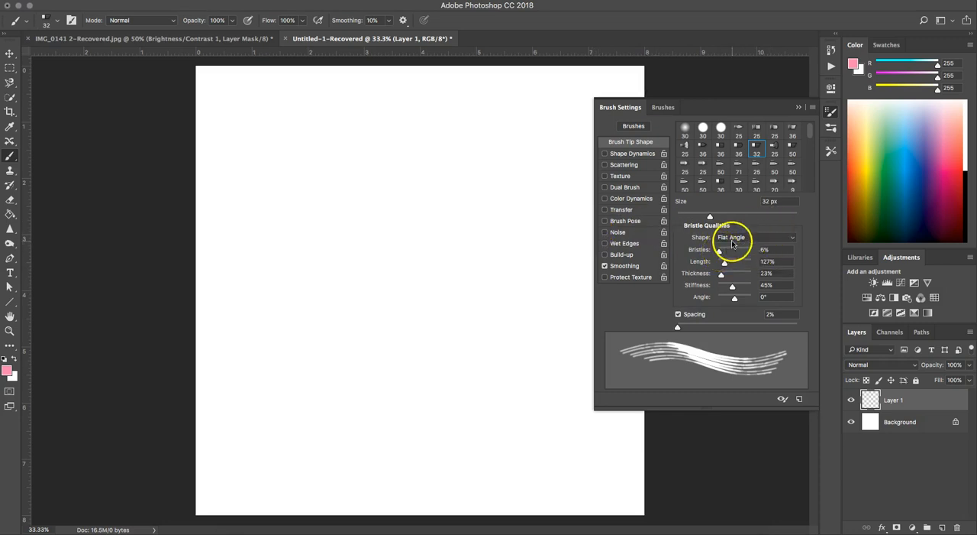
click(731, 238)
click(736, 194)
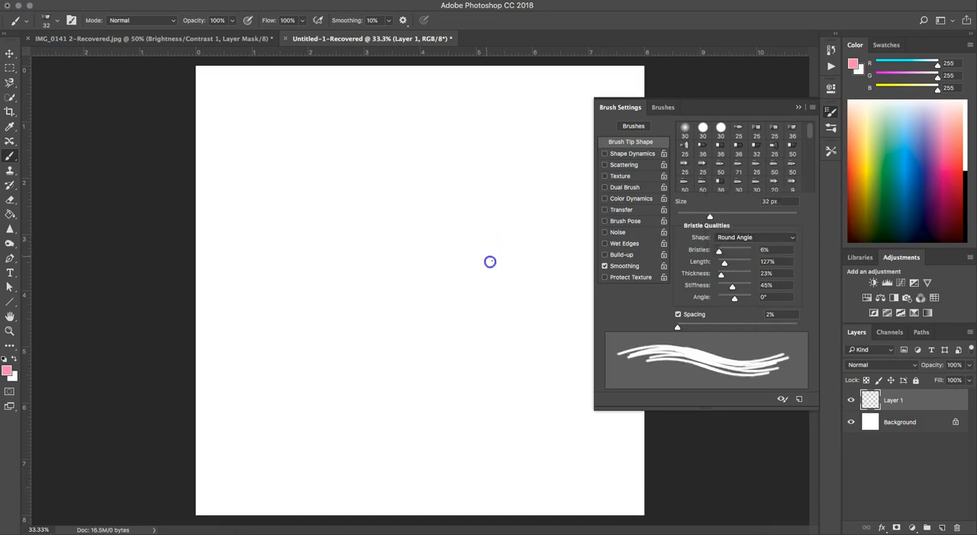
Paint one test squiggle with the Round Angle tip and another with Bristles at 56%, and lower Bristles to 1%
mouse_move(487, 256)
mouse_down()
mouse_move(482, 289)
mouse_move(526, 305)
mouse_up()
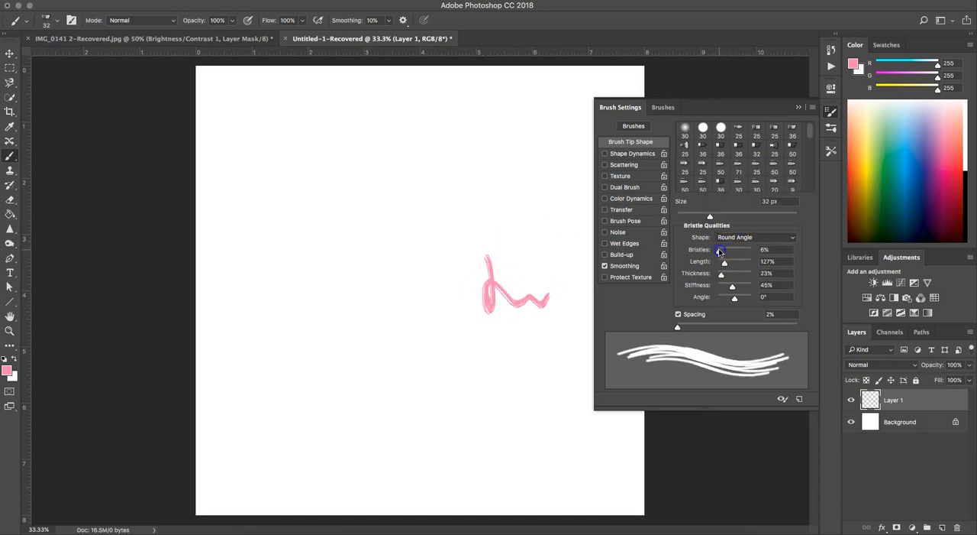
drag(719, 251, 736, 251)
drag(483, 191, 496, 217)
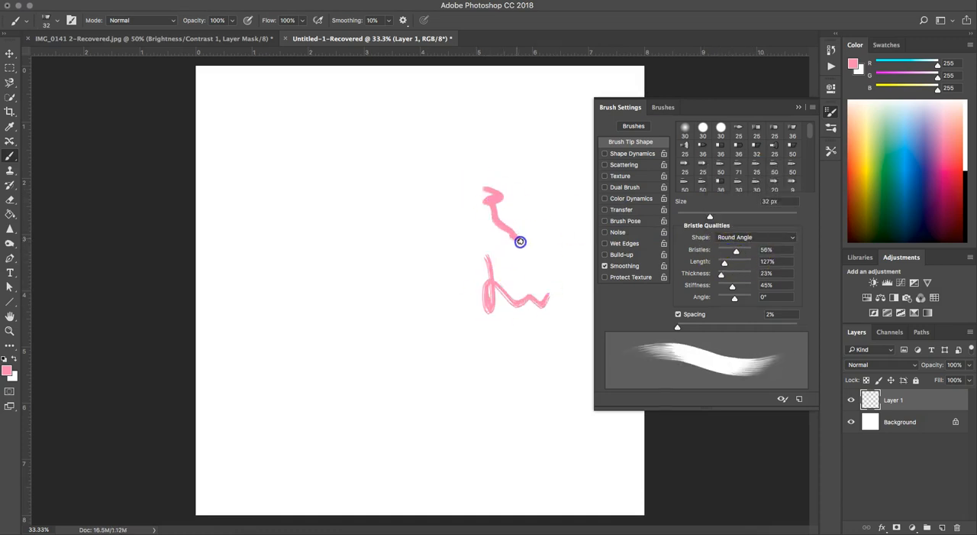
drag(737, 252, 697, 255)
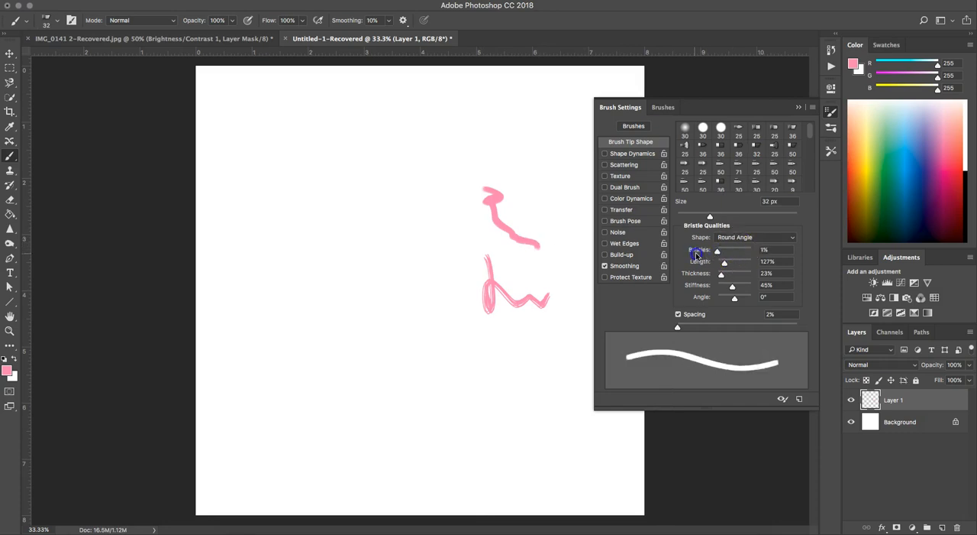
Set the bristle length to 492% and thickness to 141%, and paint a thick squiggle low on the canvas
drag(724, 262, 750, 262)
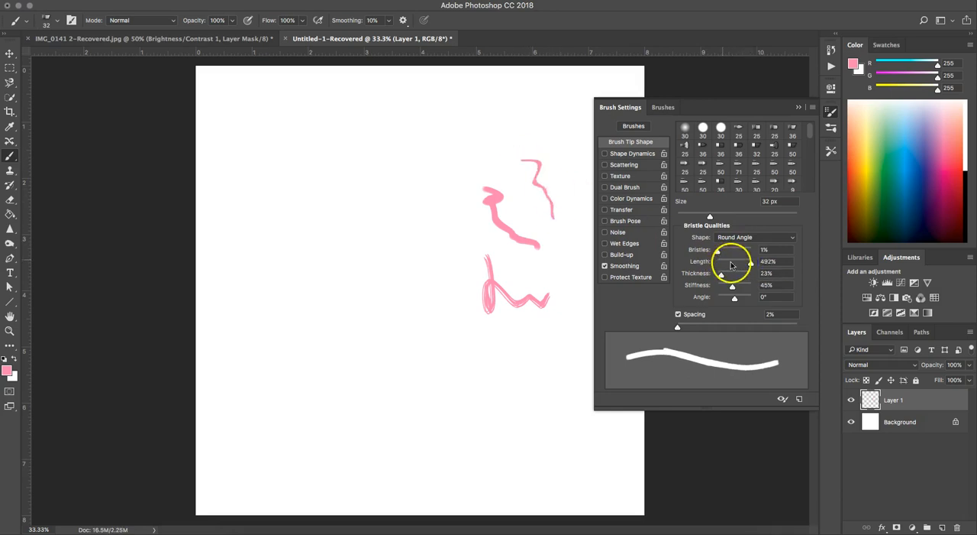
drag(722, 274, 741, 275)
mouse_move(468, 380)
mouse_down()
mouse_move(502, 418)
mouse_move(532, 393)
mouse_up()
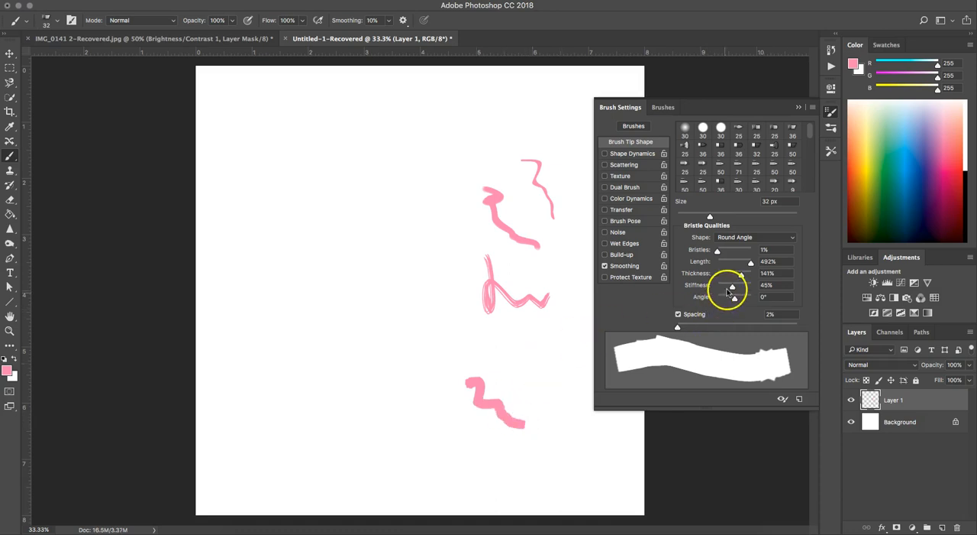
Paint one test stroke with bristle stiffness at 100% and another with stiffness at 1%
drag(731, 286, 743, 286)
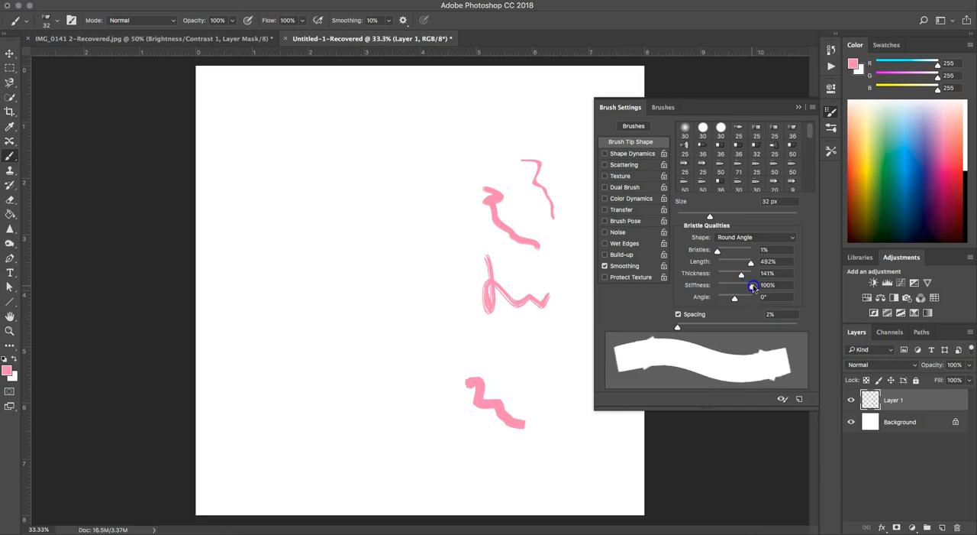
mouse_move(336, 303)
mouse_down()
mouse_move(391, 303)
mouse_move(380, 373)
mouse_move(357, 400)
mouse_up()
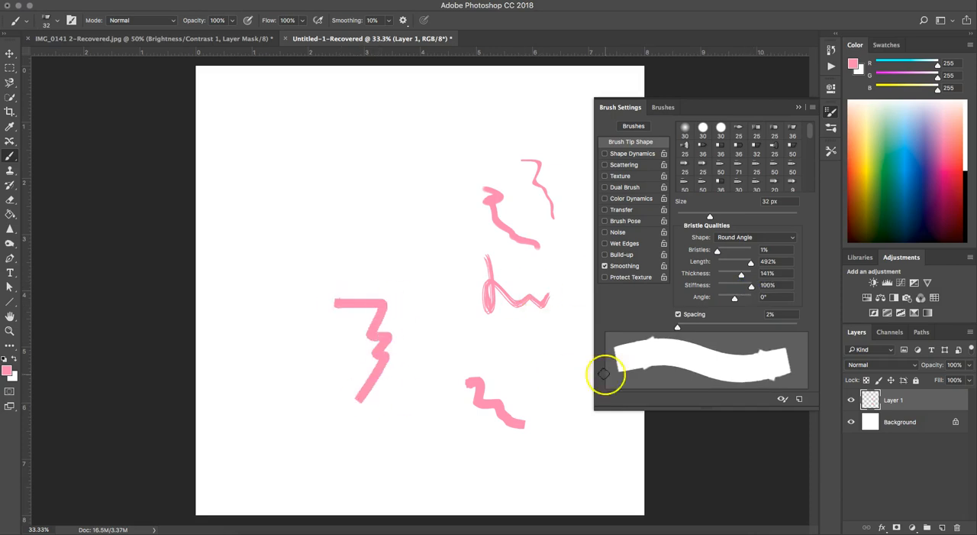
drag(741, 286, 717, 286)
mouse_move(425, 182)
mouse_down()
mouse_move(440, 239)
mouse_move(436, 276)
mouse_move(452, 310)
mouse_up()
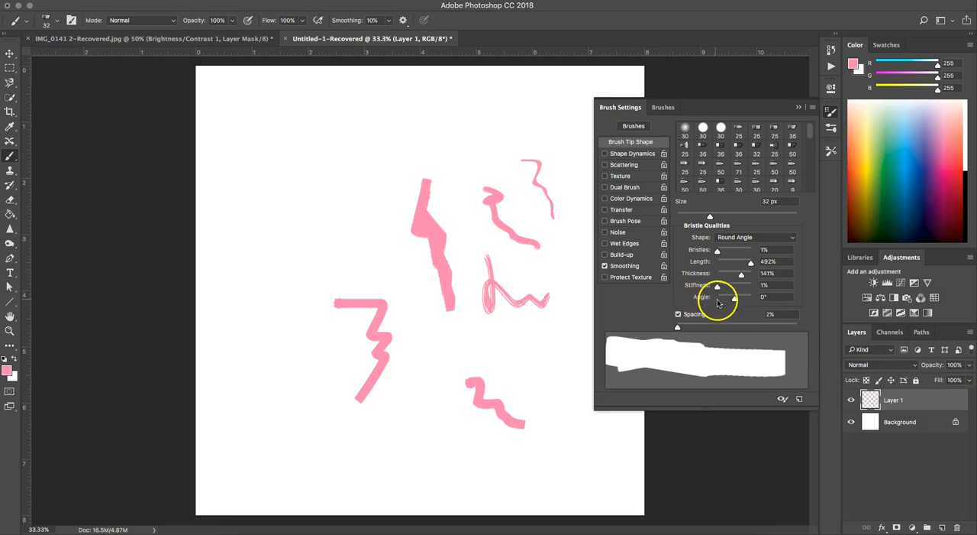
Paint a short stroke with the bristle angle at 180°, and a long winding broken stroke with spacing at 467%
drag(732, 297, 756, 305)
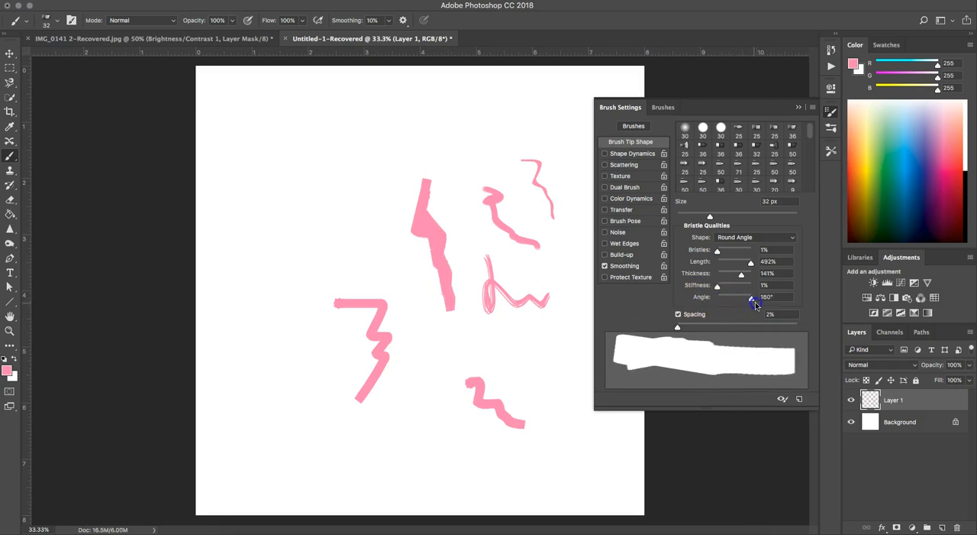
drag(560, 342, 555, 413)
drag(685, 329, 784, 328)
mouse_move(306, 149)
mouse_down()
mouse_move(321, 210)
mouse_move(405, 290)
mouse_move(394, 451)
mouse_move(408, 282)
mouse_move(428, 214)
mouse_move(453, 183)
mouse_move(478, 181)
mouse_move(432, 306)
mouse_move(509, 249)
mouse_move(472, 382)
mouse_move(498, 402)
mouse_move(503, 478)
mouse_move(584, 399)
mouse_move(565, 415)
mouse_up()
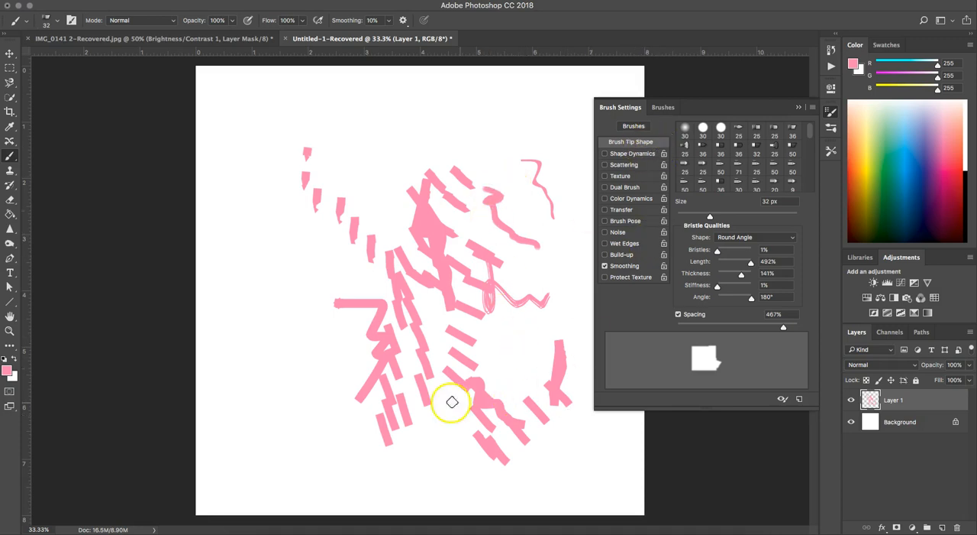
Clear Layer 1 and paint a winding test stroke with Shape Dynamics enabled and Angle Jitter at 12%
key(super+a)
key(Delete)
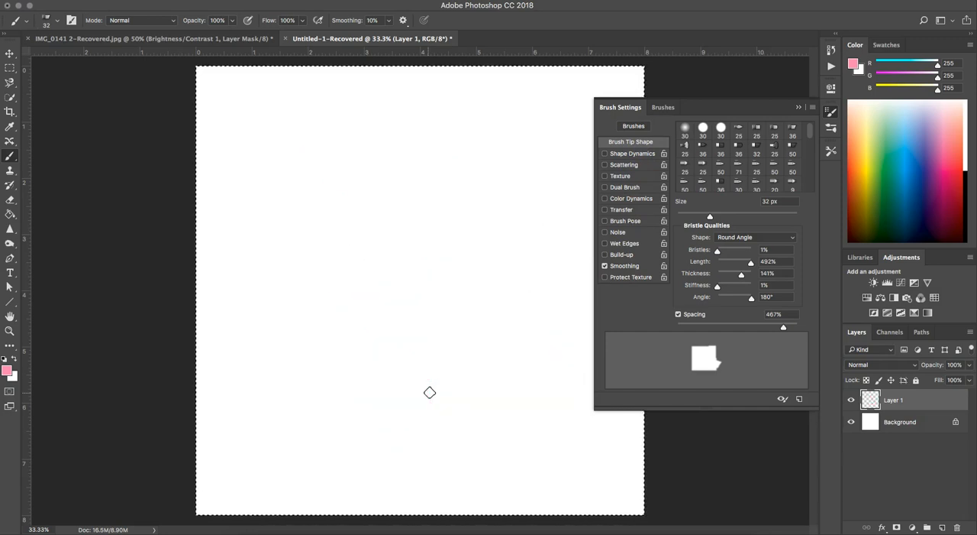
click(640, 153)
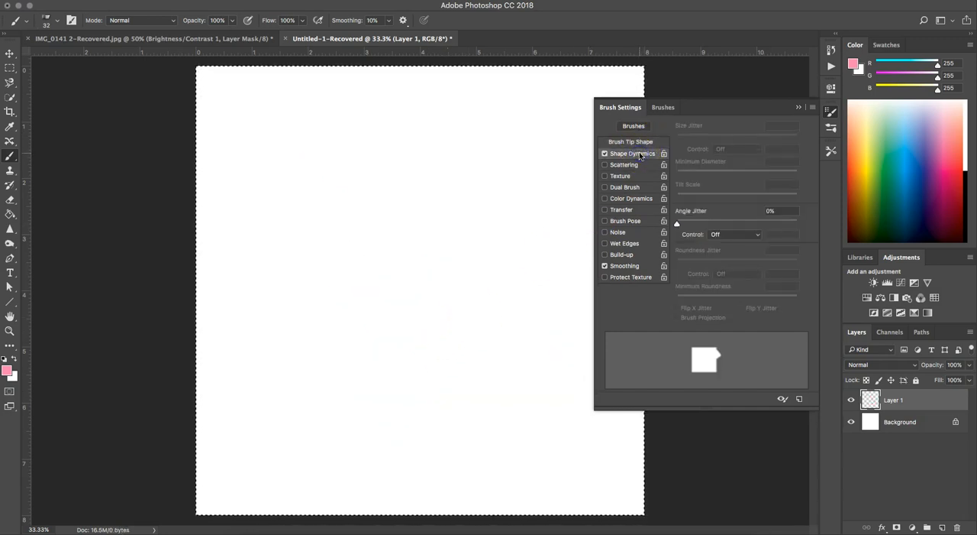
mouse_move(677, 223)
mouse_down()
mouse_move(753, 222)
mouse_move(691, 224)
mouse_up()
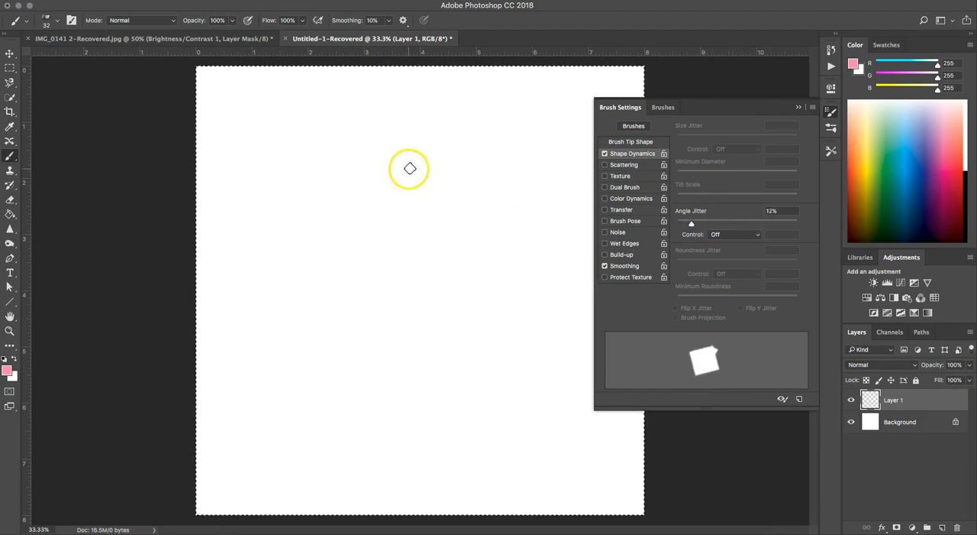
mouse_move(369, 170)
mouse_down()
mouse_move(404, 227)
mouse_move(392, 273)
mouse_move(474, 332)
mouse_move(426, 417)
mouse_move(481, 451)
mouse_up()
Replace Shape Dynamics with Scattering at 93% scatter and a count of 7, and paint a long downward test stroke
click(605, 154)
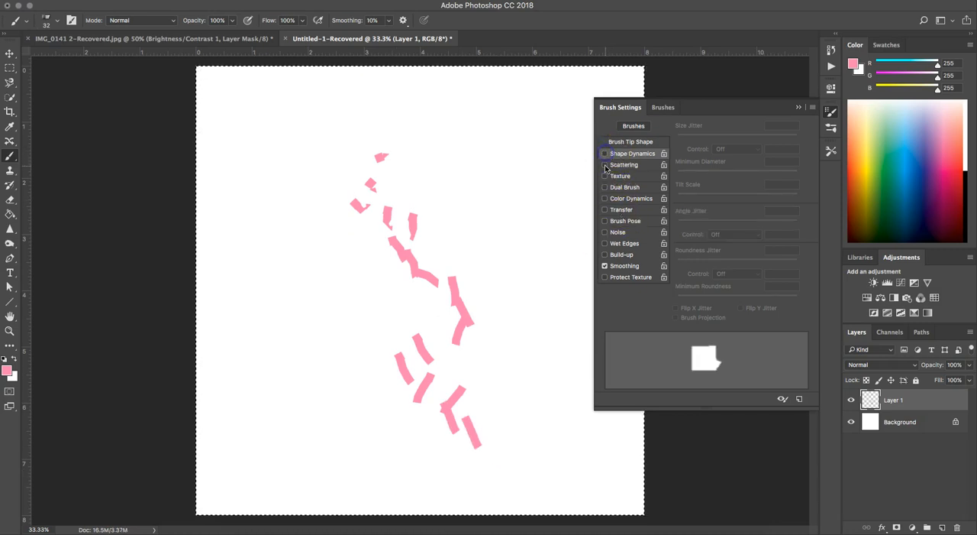
click(649, 164)
drag(694, 145, 688, 141)
drag(677, 177, 724, 178)
mouse_move(488, 124)
mouse_down()
mouse_move(538, 293)
mouse_move(501, 350)
mouse_move(559, 392)
mouse_move(584, 457)
mouse_up()
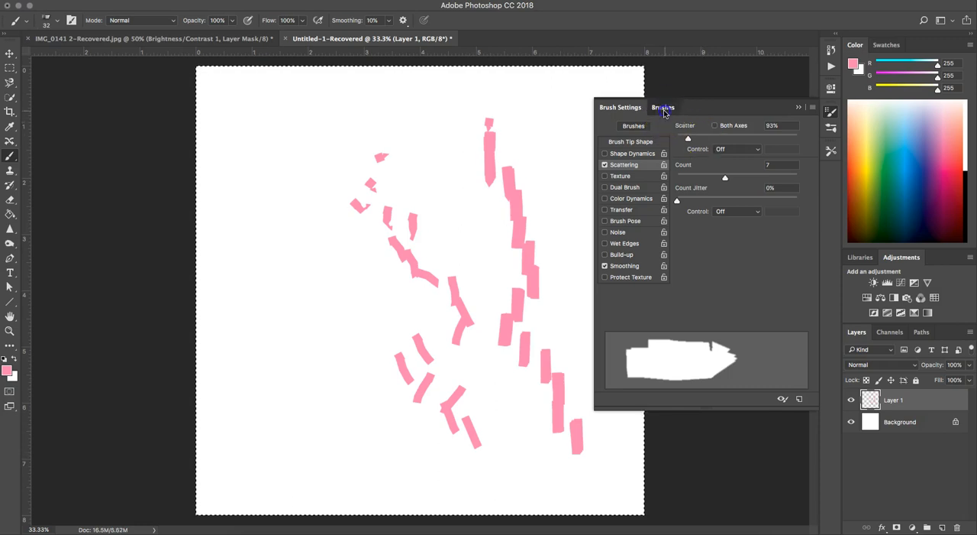
Choose the Scattered Maple Leaves brush and paint a winding trail of leaves down the empty side of the canvas
click(662, 107)
scroll(690, 300, down, 6)
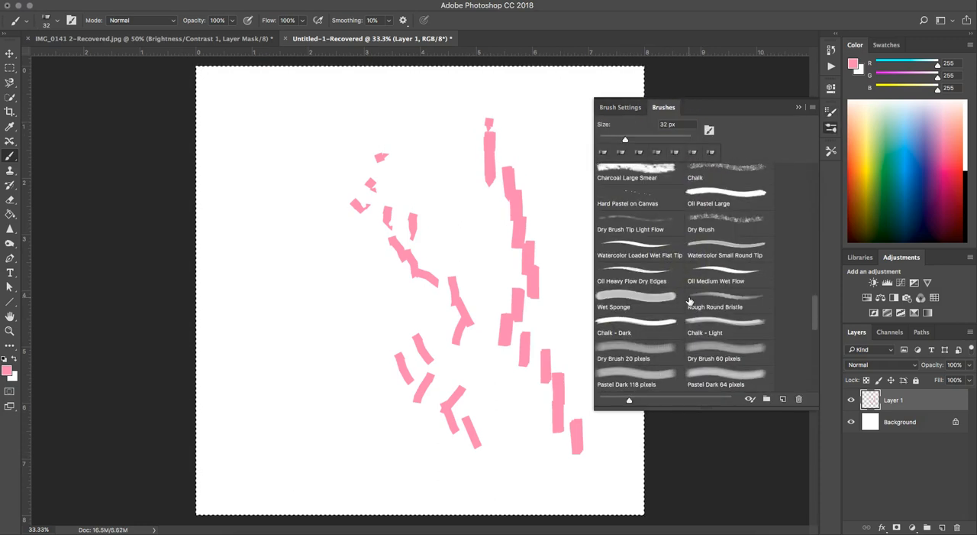
scroll(690, 300, down, 8)
scroll(690, 300, up, 10)
click(653, 239)
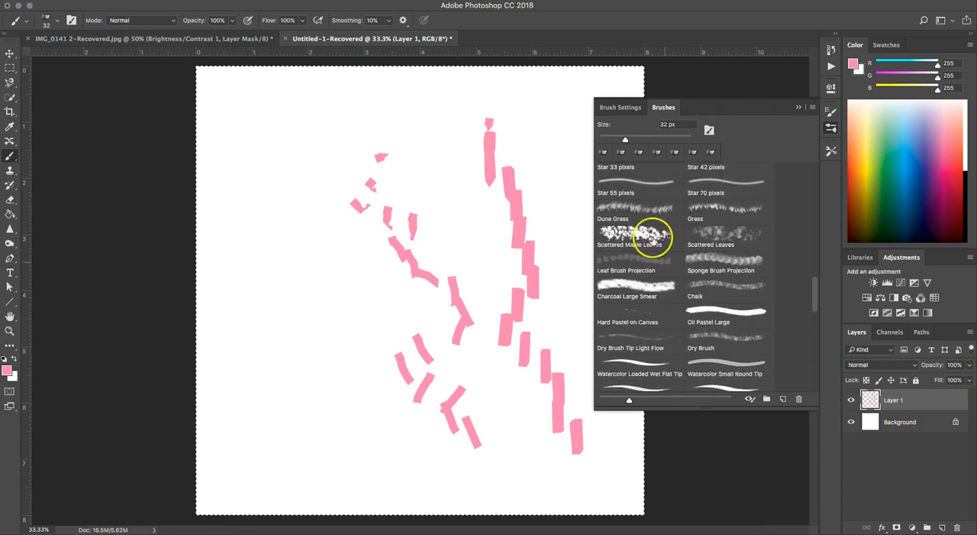
click(630, 238)
mouse_move(278, 107)
mouse_down()
mouse_move(255, 191)
mouse_move(310, 270)
mouse_move(272, 335)
mouse_move(281, 370)
mouse_move(387, 480)
mouse_up()
Try a dotted pattern as the Texture of the maple leaves brush, and turn Texture off
click(620, 107)
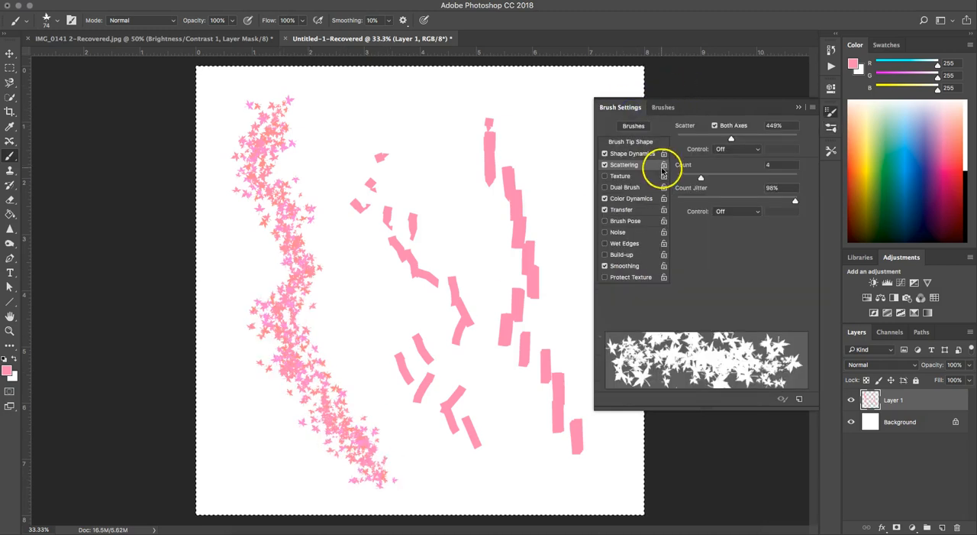
click(621, 176)
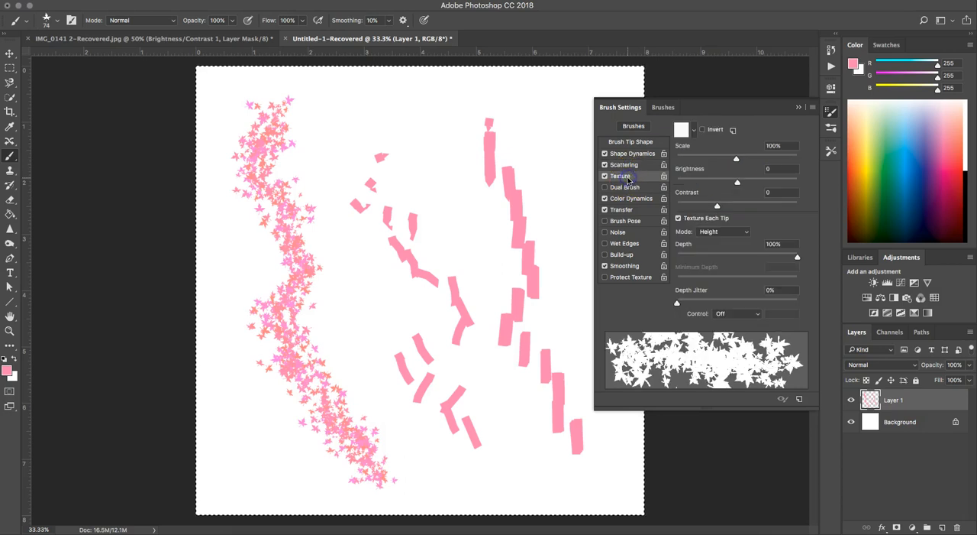
click(691, 130)
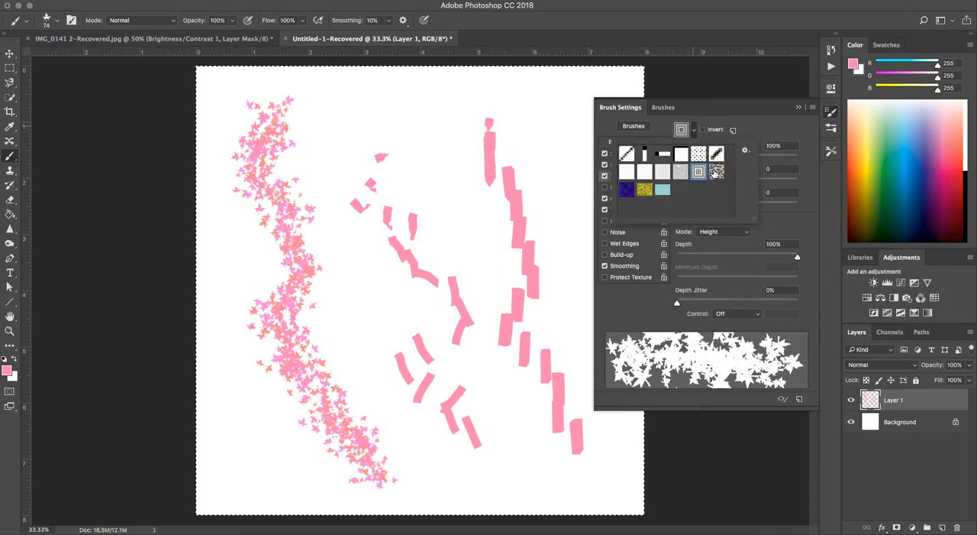
click(698, 153)
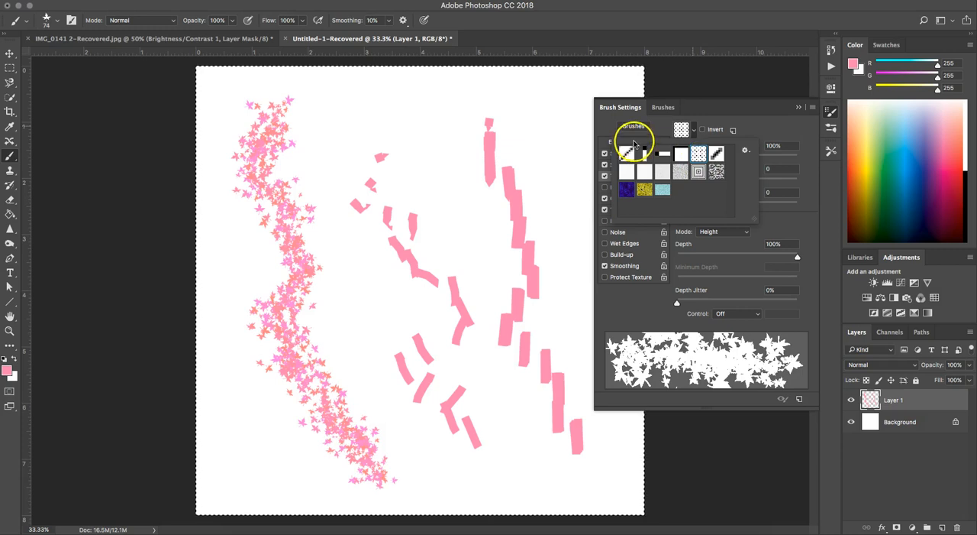
click(692, 128)
click(604, 177)
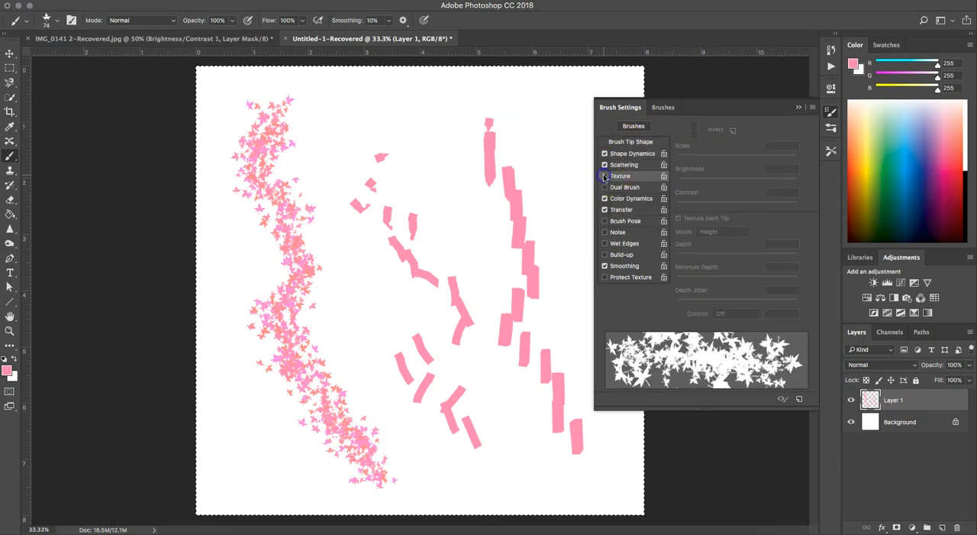
Check the Dual Brush option, leave it off, set Color Dynamics Foreground/Background Jitter to 33%, and paint a downward trail of maple leaves
click(614, 188)
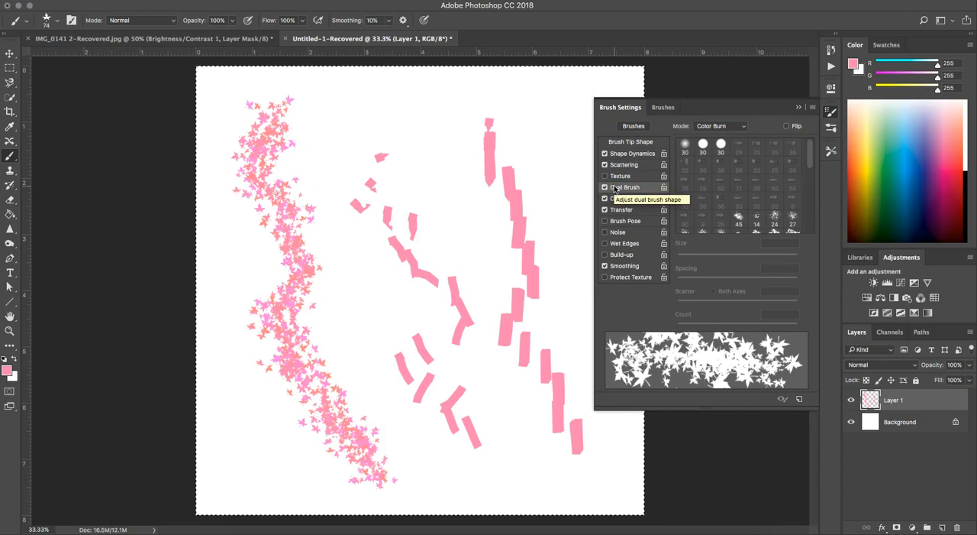
click(607, 187)
click(625, 199)
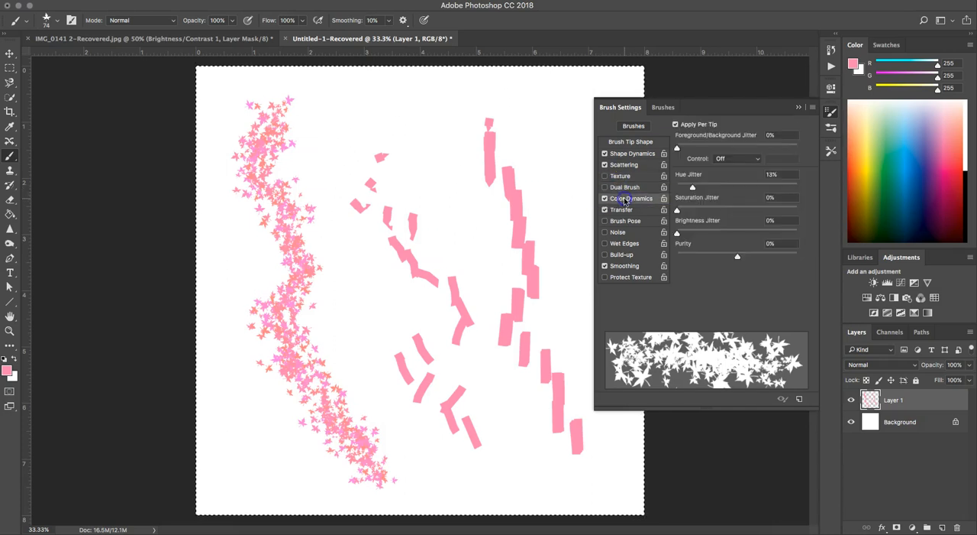
drag(676, 147, 715, 147)
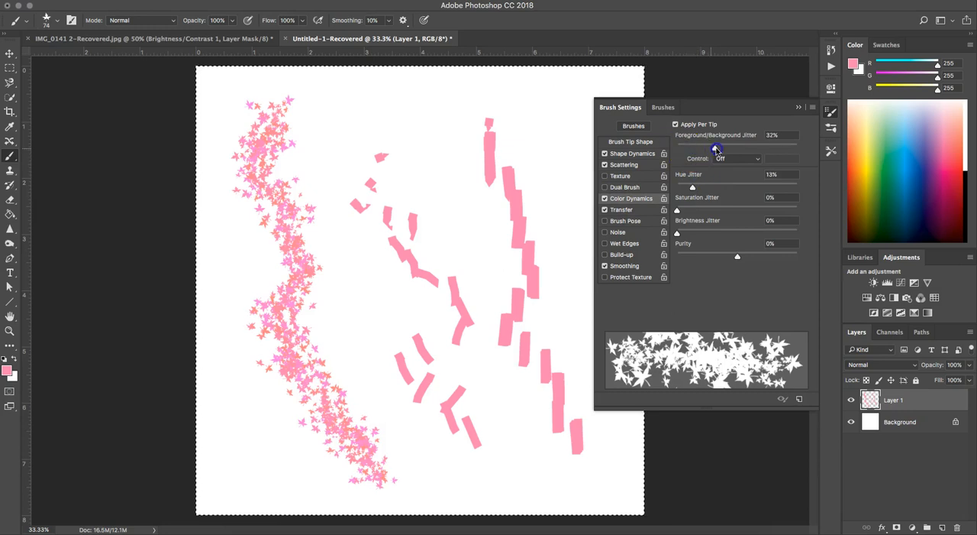
mouse_move(395, 116)
mouse_down()
mouse_move(461, 184)
mouse_move(477, 245)
mouse_move(453, 290)
mouse_up()
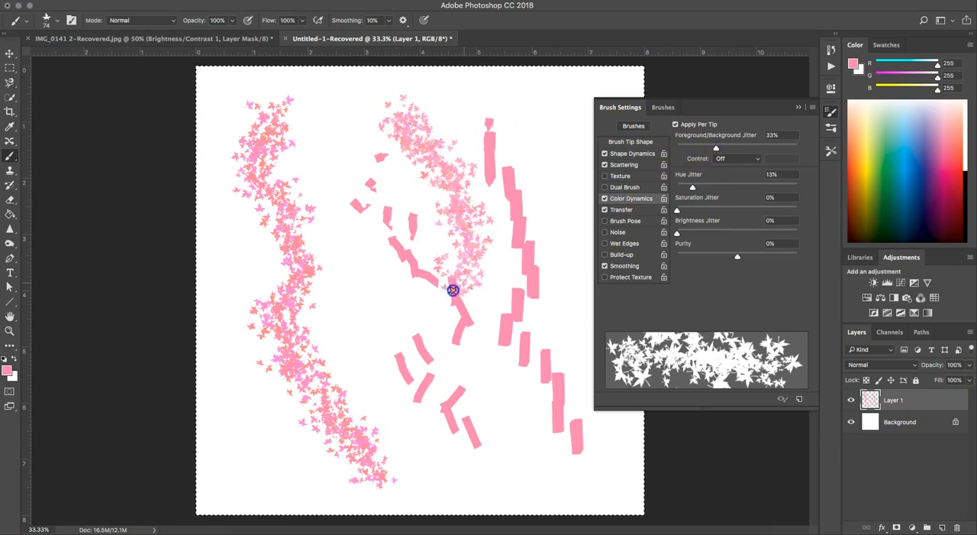
Show the Transfer settings and clear all test strokes from Layer 1
click(634, 212)
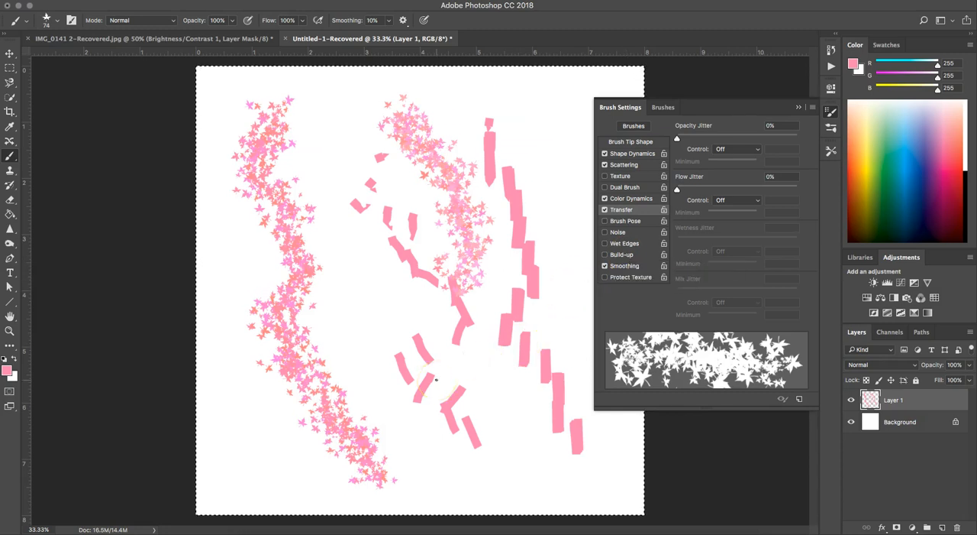
key(Delete)
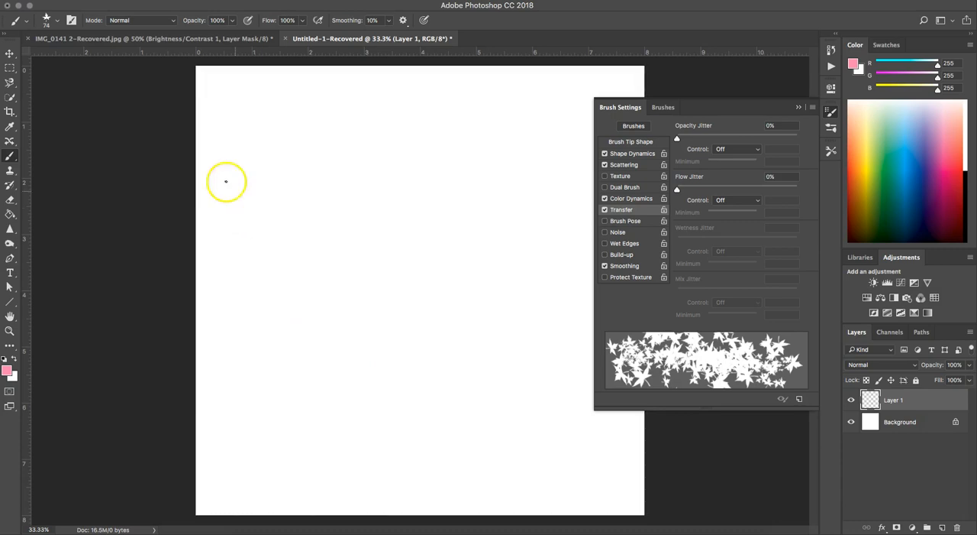
Switch to the IMG_0141 2-Recovered.jpg document and make the Hue/Saturation 1, Levels 1 and Brightness/Contrast 1 adjustment layers visible
click(116, 40)
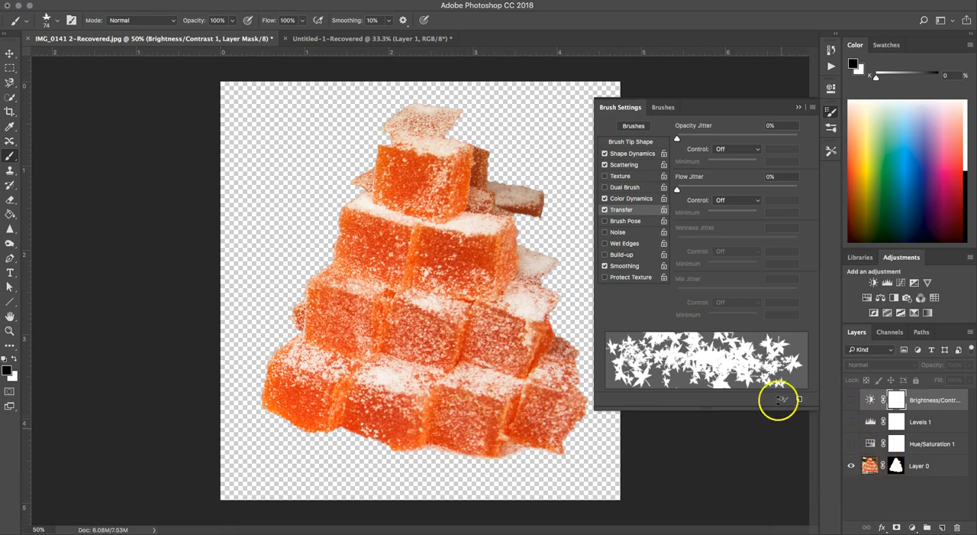
click(853, 445)
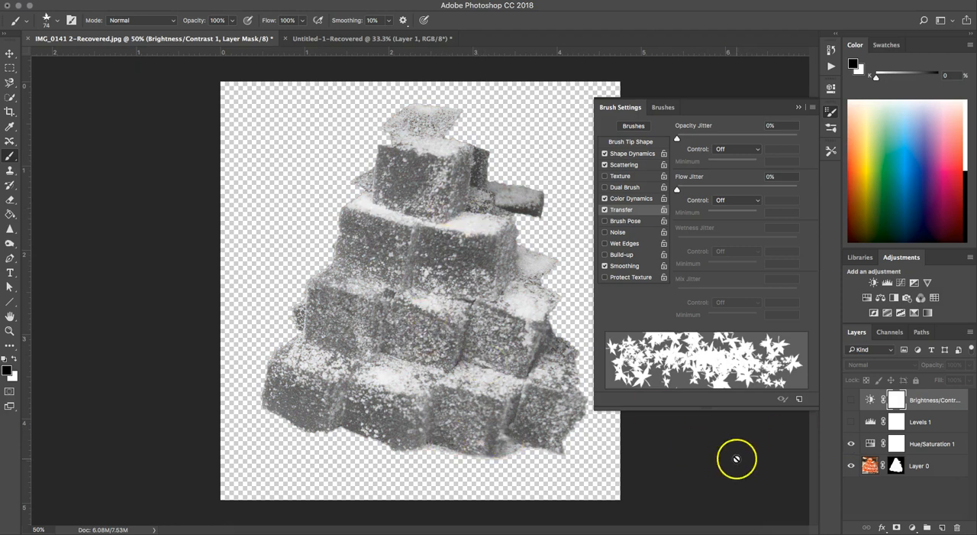
click(853, 422)
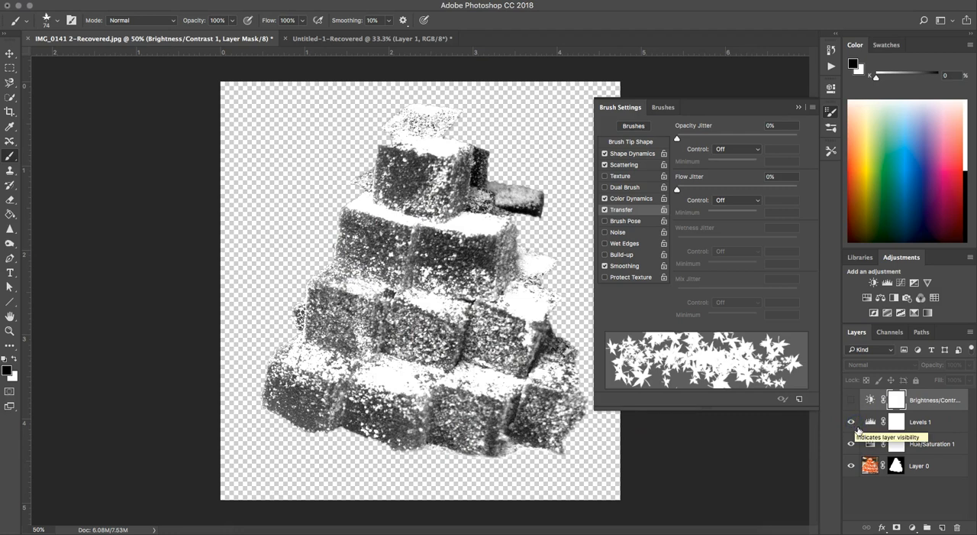
click(853, 403)
click(853, 403)
click(853, 402)
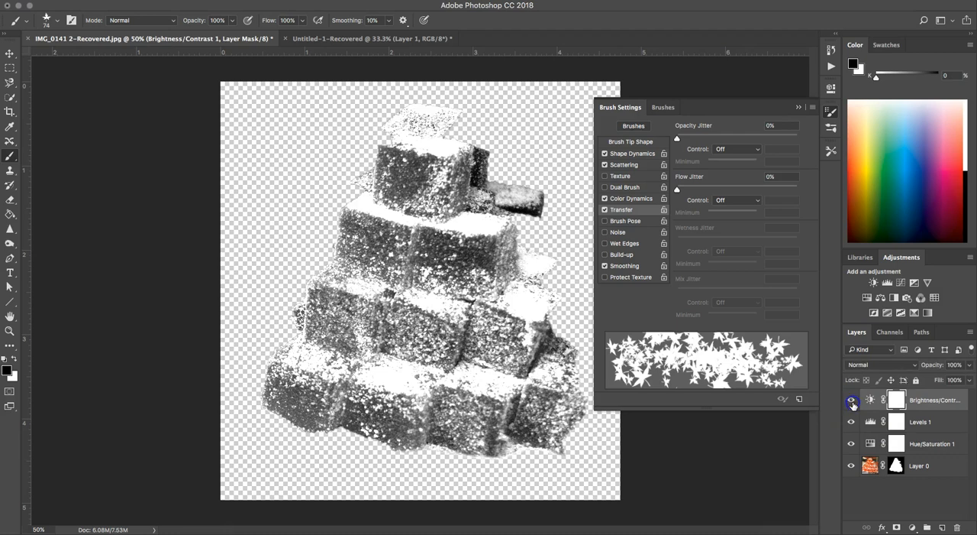
Duplicate all four candy image layers, merge the copies into one layer, and hide the original layers
click(933, 400)
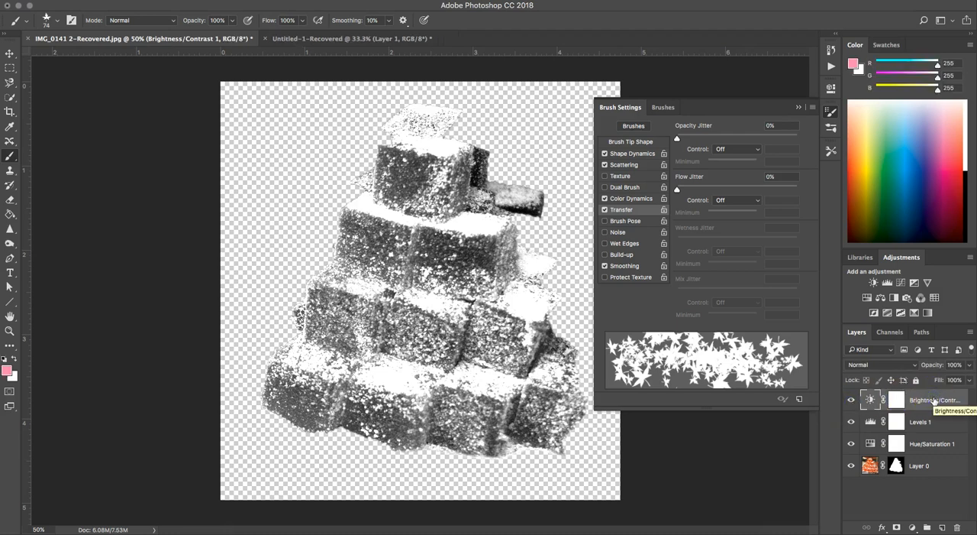
shift+click(939, 468)
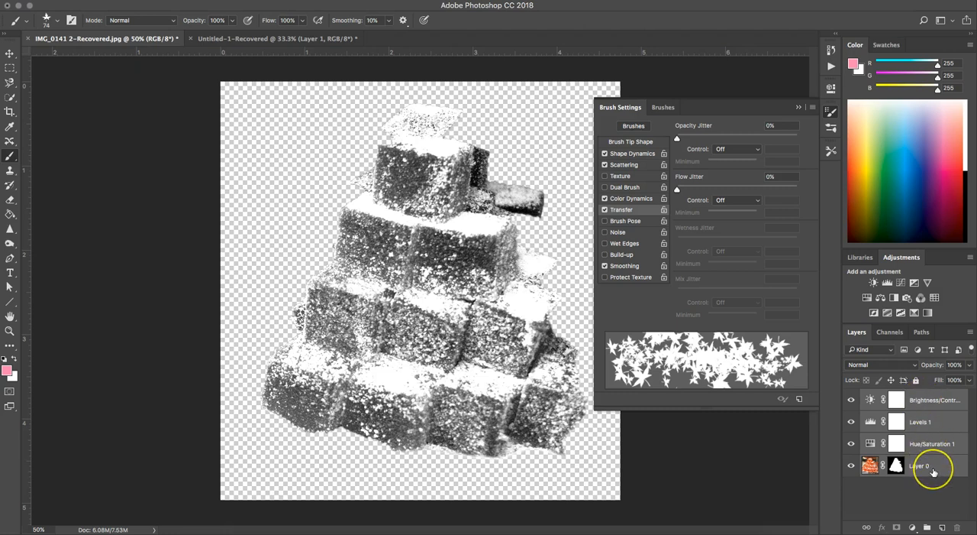
key(ctrl+j)
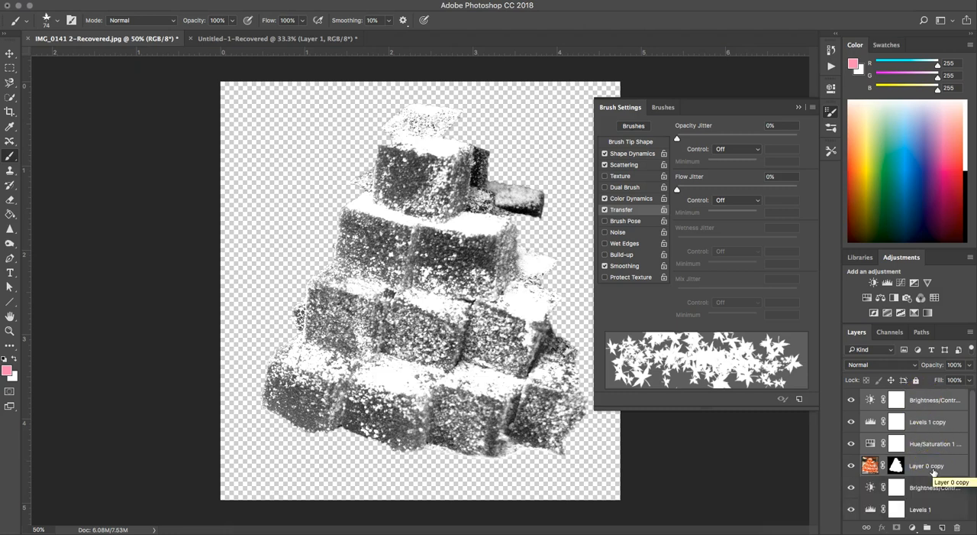
key(ctrl+e)
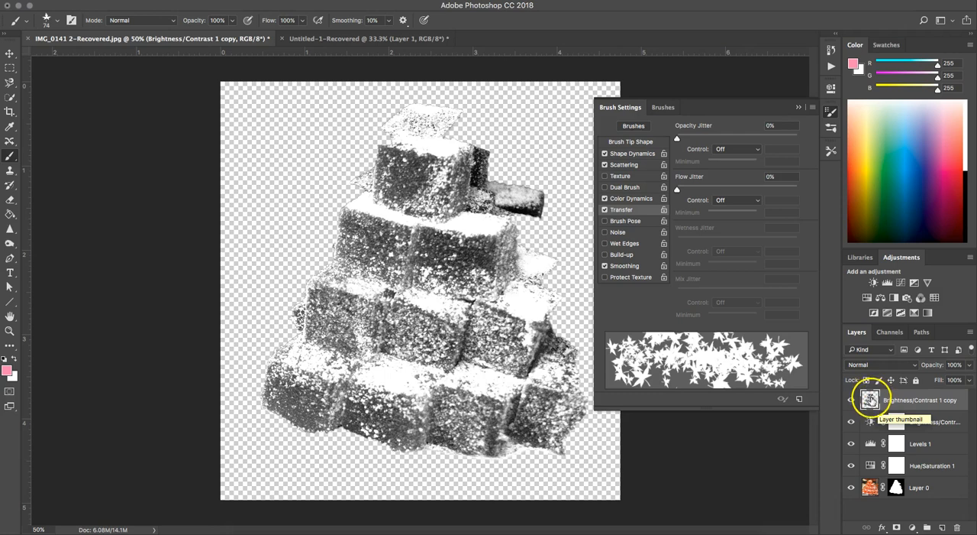
click(852, 449)
click(851, 464)
click(853, 487)
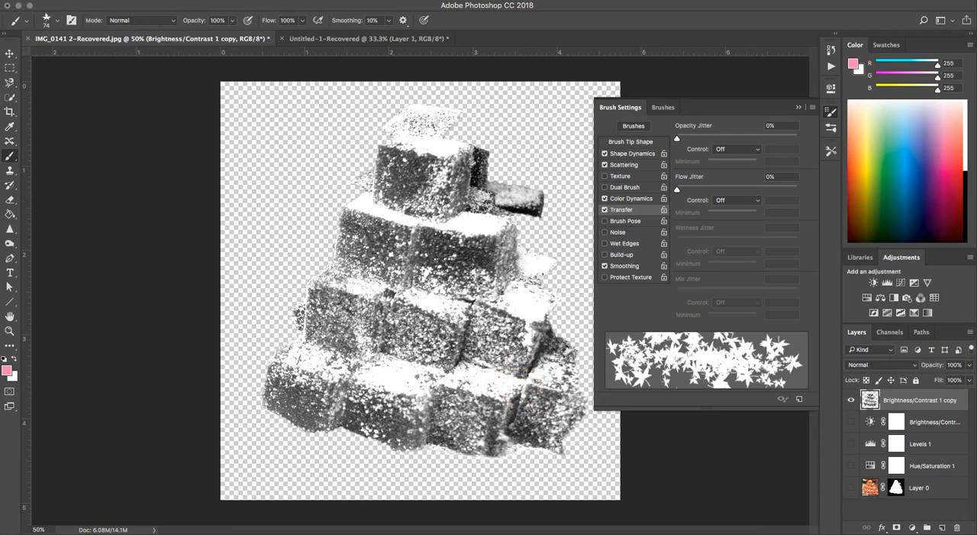
Define the merged candy image as a brush preset named "Stacked Candy"
click(109, 1)
mouse_move(82, 1)
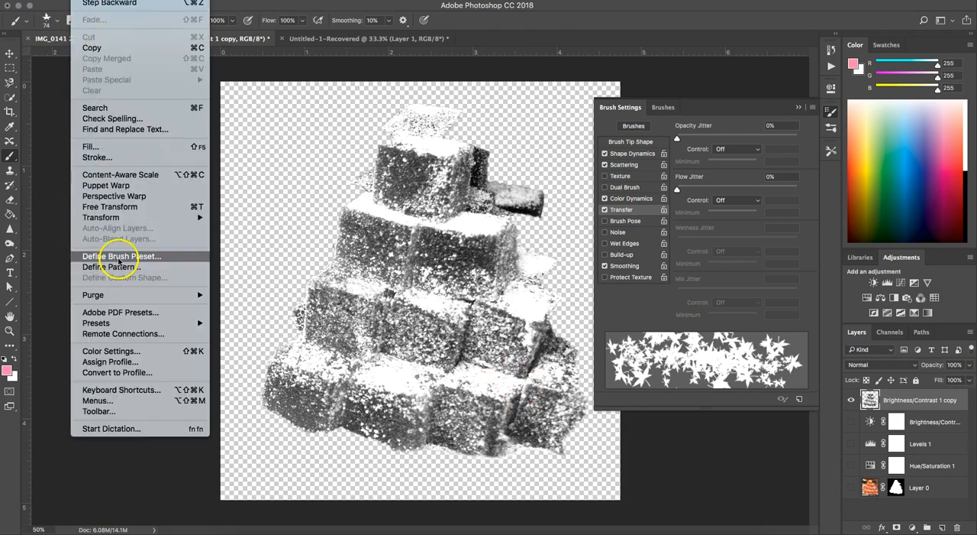
click(118, 257)
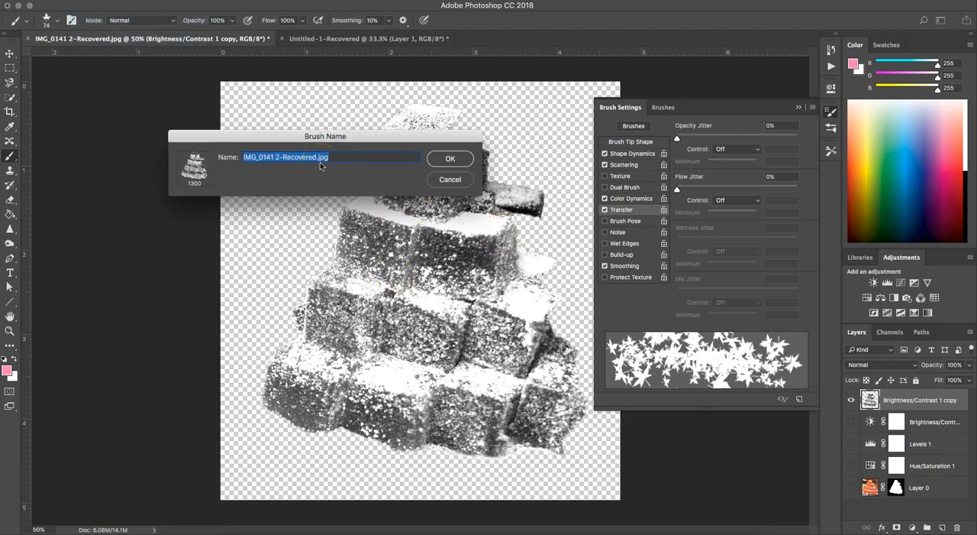
text(Stacked Candy)
key(Return)
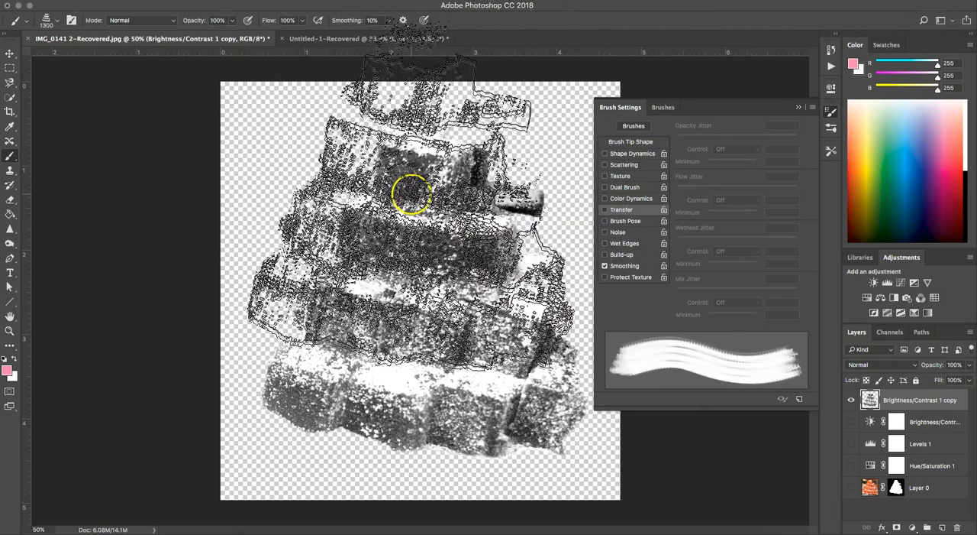
Switch to the Untitled-1 document and paint with the full-size 1300 px candy brush, adding one separate stamp below
click(356, 39)
mouse_move(329, 210)
mouse_down()
mouse_move(351, 243)
mouse_move(375, 268)
mouse_up()
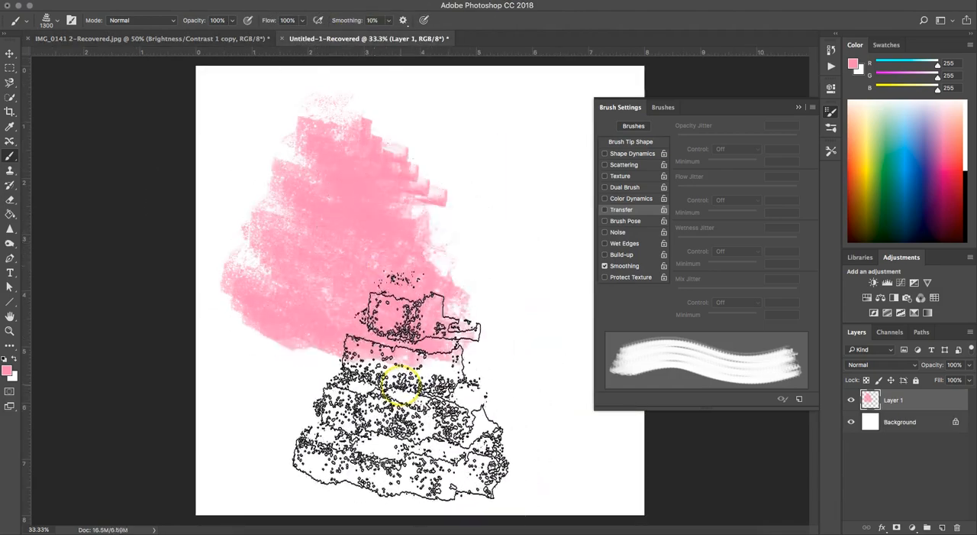
click(427, 394)
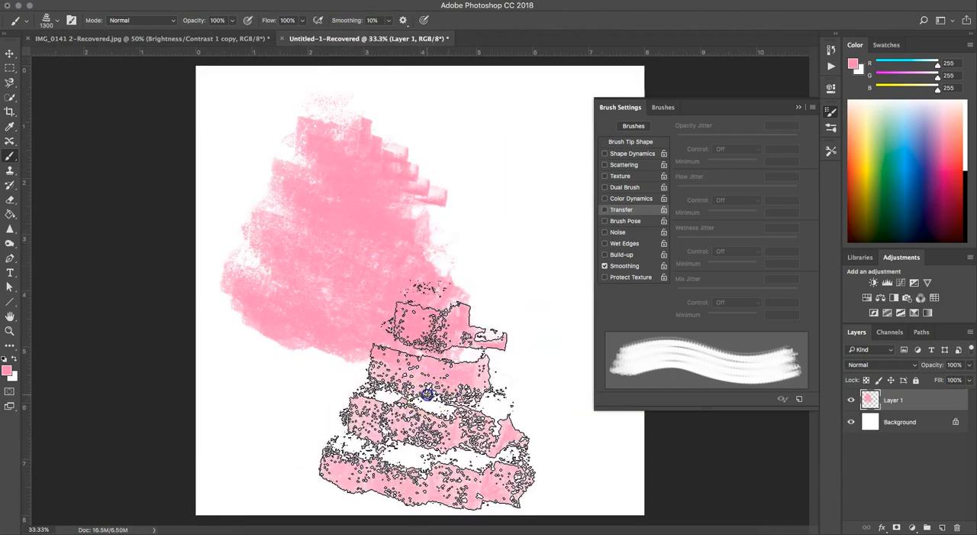
Reduce the candy brush to 250 px and stamp small candy stacks down the empty side of the canvas
key(bracketleft)
key(bracketleft)
key(bracketleft)
key(bracketleft)
key(bracketleft)
key(bracketleft)
key(bracketleft)
drag(465, 110, 477, 172)
click(521, 200)
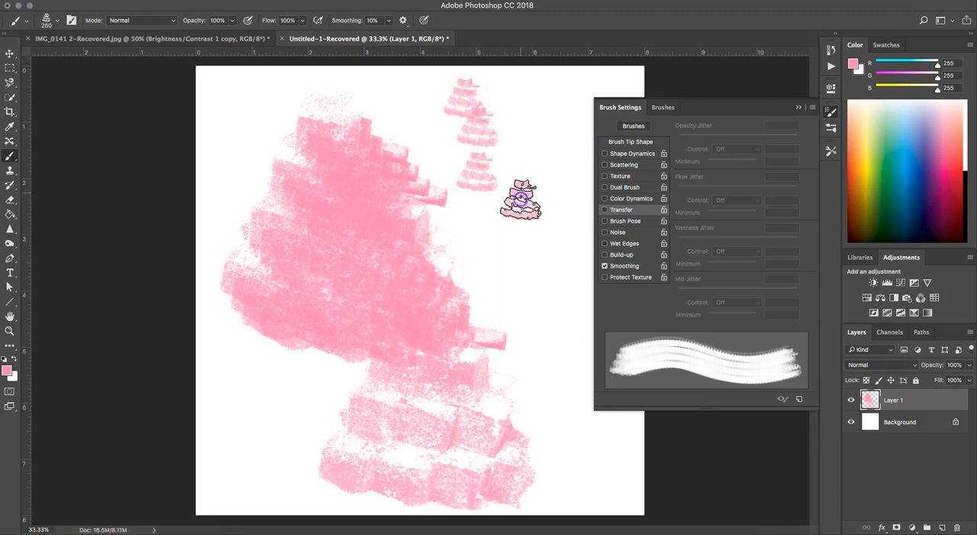
click(527, 145)
click(550, 95)
click(555, 227)
click(524, 284)
click(550, 330)
click(564, 284)
click(558, 400)
click(574, 466)
click(615, 477)
click(611, 434)
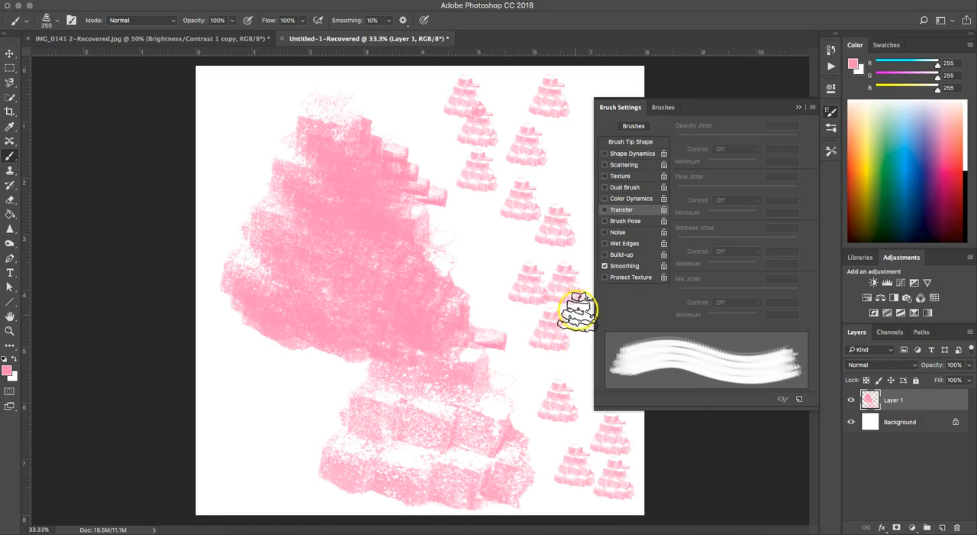
Enable Scattering at 219% scatter with 18% Count Jitter and paint a long diagonal stroke down the canvas
click(604, 165)
click(624, 167)
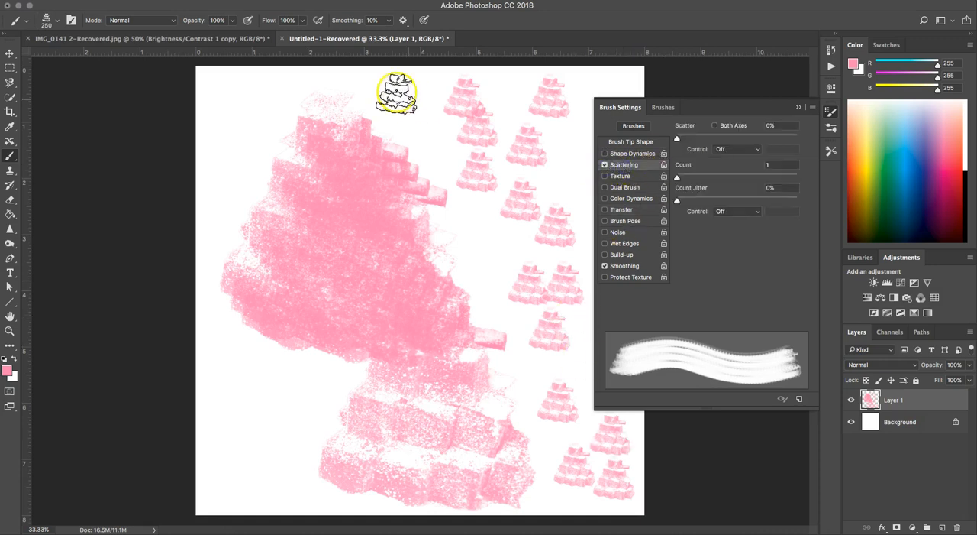
drag(685, 135, 703, 136)
mouse_move(677, 176)
mouse_down()
mouse_move(703, 182)
mouse_move(676, 178)
mouse_move(698, 200)
mouse_up()
mouse_move(386, 96)
mouse_down()
mouse_move(406, 154)
mouse_move(479, 276)
mouse_move(502, 398)
mouse_move(552, 435)
mouse_move(589, 471)
mouse_up()
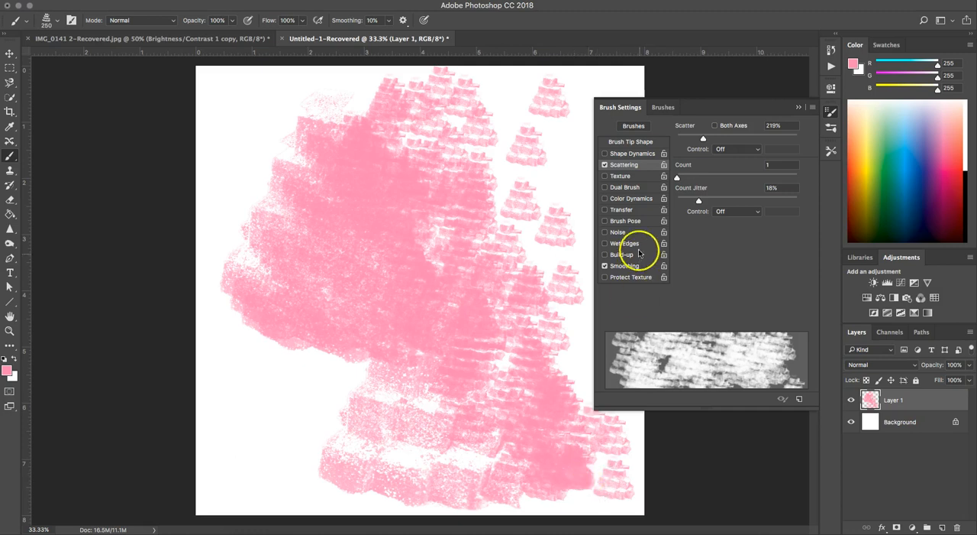
Enable Color Dynamics with Transfer off and paint scattered candy strokes across most of the canvas
click(621, 210)
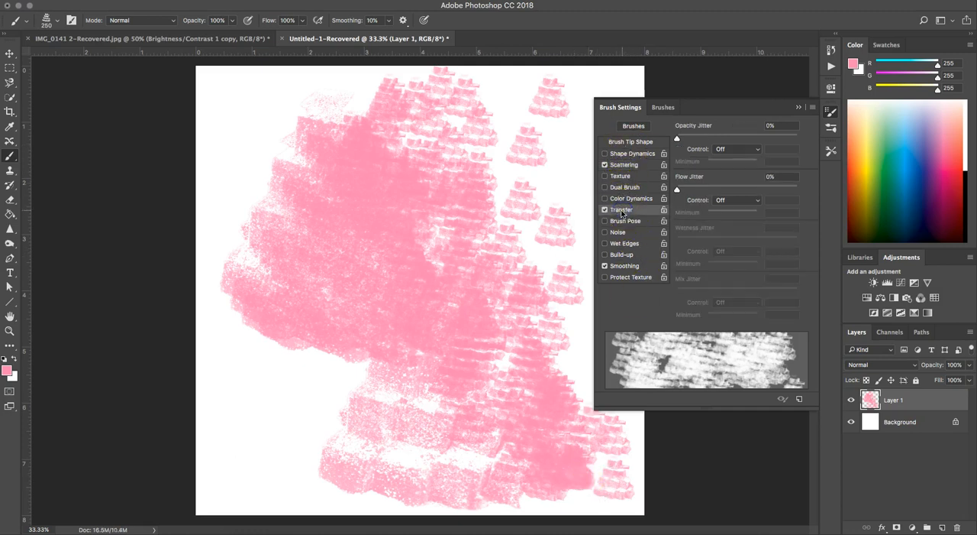
click(606, 210)
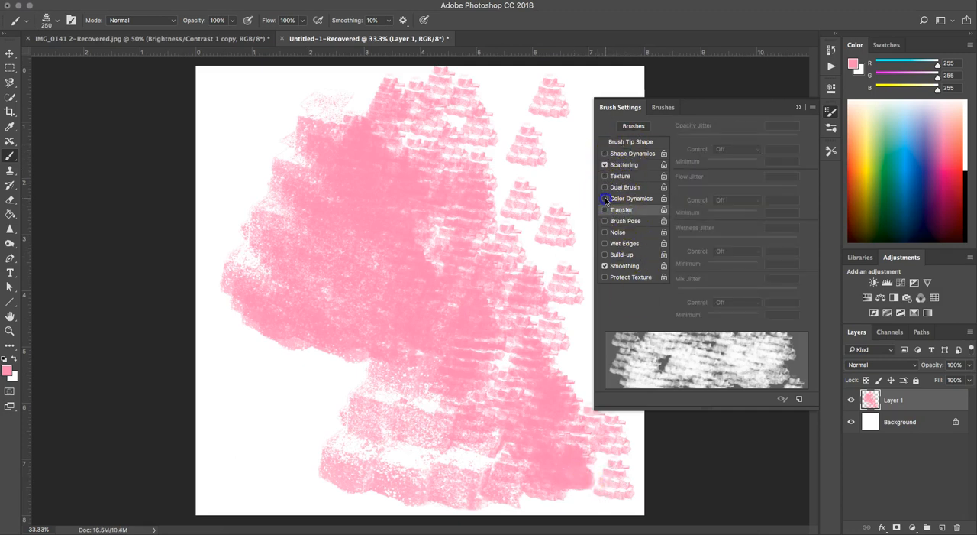
mouse_move(252, 110)
mouse_down()
mouse_move(238, 162)
mouse_move(247, 197)
mouse_move(294, 243)
mouse_move(256, 407)
mouse_move(277, 458)
mouse_up()
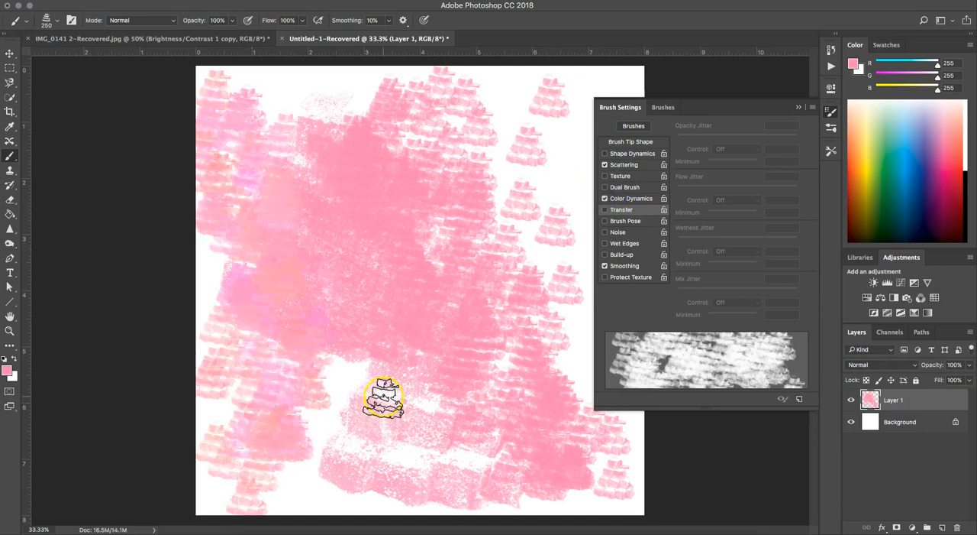
mouse_move(449, 294)
mouse_down()
mouse_move(460, 451)
mouse_move(380, 212)
mouse_move(336, 242)
mouse_move(373, 436)
mouse_move(349, 452)
mouse_move(558, 148)
mouse_move(528, 356)
mouse_move(509, 405)
mouse_move(600, 440)
mouse_move(595, 485)
mouse_move(379, 472)
mouse_move(349, 444)
mouse_move(255, 475)
mouse_move(269, 305)
mouse_up()
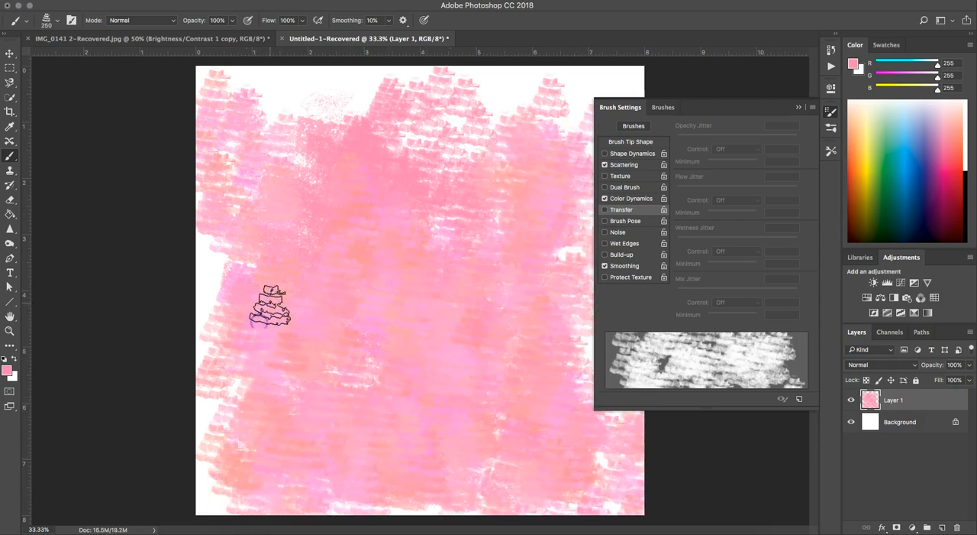
Cover the canvas with white 200 px candy strokes, and paint a winding pink stroke over them at 90 px
key(x)
mouse_move(475, 279)
mouse_down()
mouse_move(474, 370)
mouse_move(490, 289)
mouse_move(454, 156)
mouse_move(376, 180)
mouse_move(301, 322)
mouse_move(324, 370)
mouse_move(391, 403)
mouse_move(542, 462)
mouse_move(573, 450)
mouse_move(574, 245)
mouse_move(535, 111)
mouse_move(493, 92)
mouse_move(607, 60)
mouse_move(629, 69)
mouse_move(406, 140)
mouse_move(256, 102)
mouse_move(225, 76)
mouse_move(178, 102)
mouse_move(400, 99)
mouse_move(171, 131)
mouse_move(155, 208)
mouse_move(241, 242)
mouse_move(252, 334)
mouse_move(218, 378)
mouse_move(208, 289)
mouse_move(202, 404)
mouse_move(216, 531)
mouse_move(229, 430)
mouse_move(293, 489)
mouse_move(444, 490)
mouse_move(482, 479)
mouse_move(573, 402)
mouse_move(630, 445)
mouse_move(595, 487)
mouse_move(566, 200)
mouse_up()
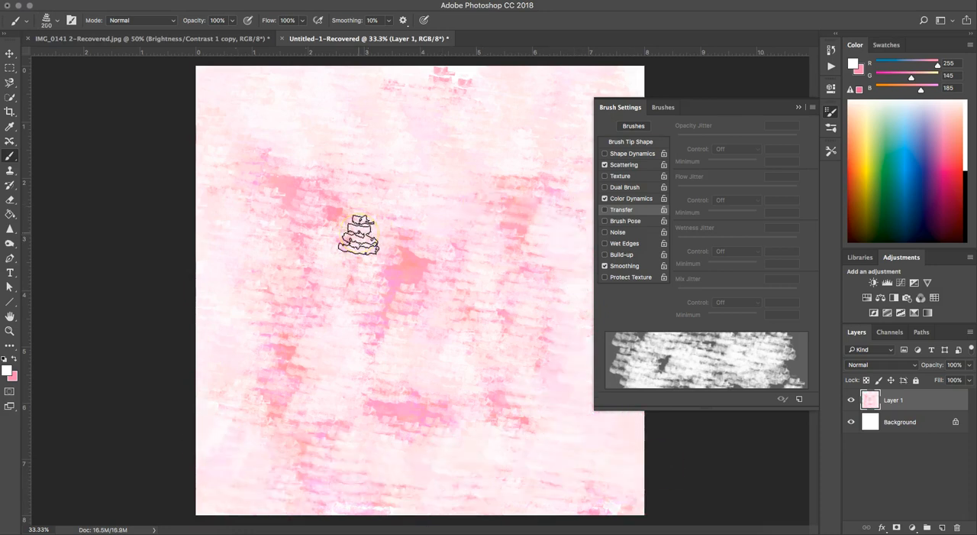
key(x)
mouse_move(311, 207)
mouse_down()
mouse_move(390, 233)
mouse_move(408, 306)
mouse_move(428, 304)
mouse_move(471, 238)
mouse_move(468, 136)
mouse_move(484, 106)
mouse_move(492, 183)
mouse_move(539, 216)
mouse_move(513, 282)
mouse_move(532, 350)
mouse_move(571, 388)
mouse_move(567, 459)
mouse_move(576, 463)
mouse_move(430, 449)
mouse_move(441, 422)
mouse_move(387, 391)
mouse_move(295, 401)
mouse_move(289, 410)
mouse_move(386, 466)
mouse_move(409, 502)
mouse_move(484, 455)
mouse_move(697, 431)
mouse_up()
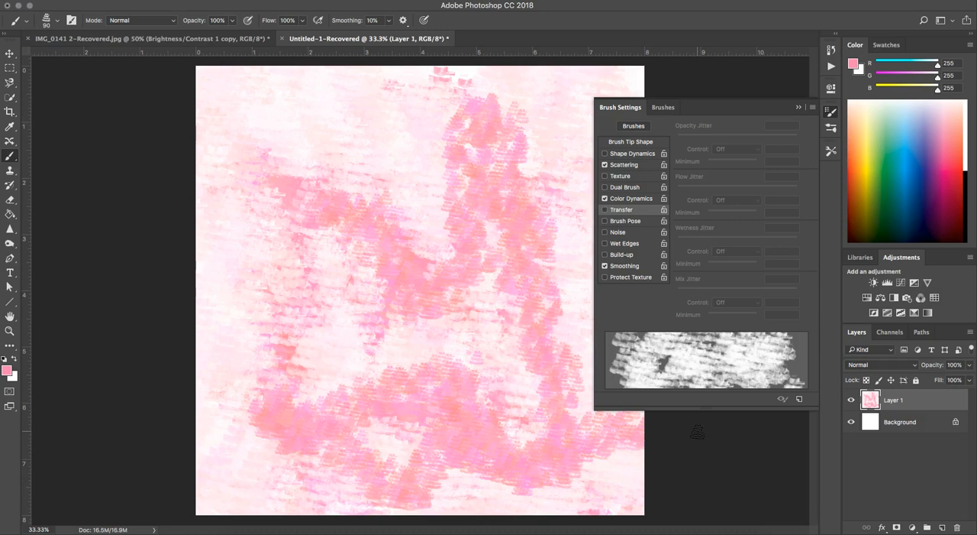
click(796, 105)
click(825, 108)
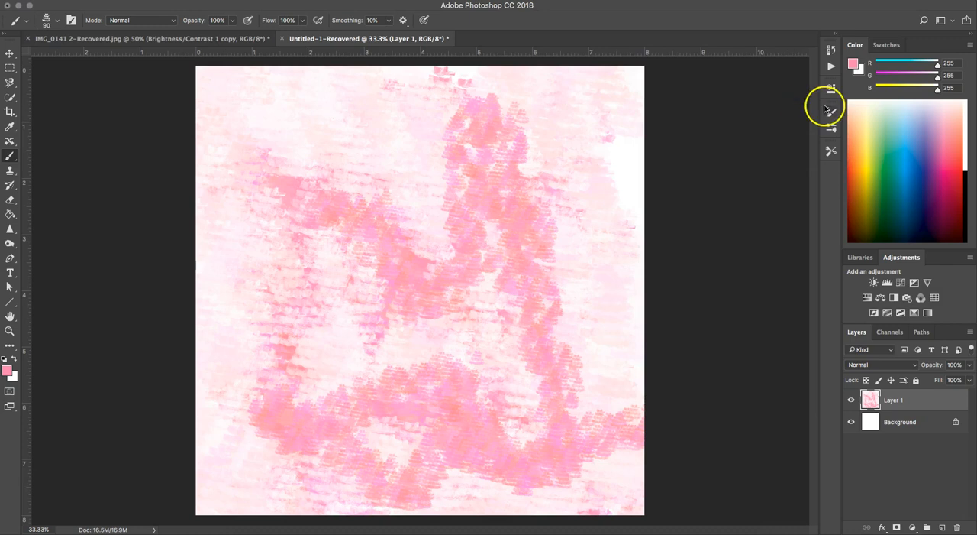
click(811, 109)
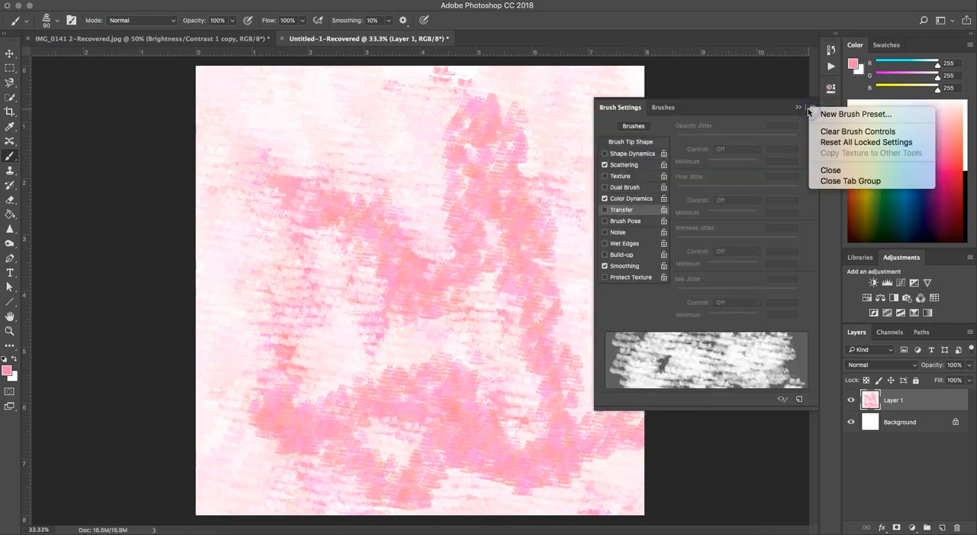
Import the downloaded SpoonGraphics-DryBrush-Set.abr brush file from the Photoshop Brushes folder
click(663, 107)
click(814, 107)
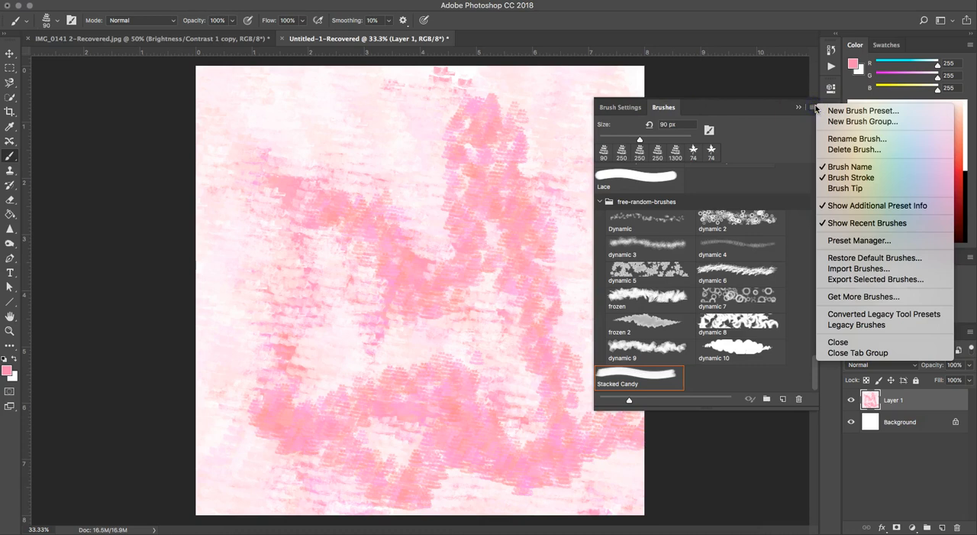
click(888, 269)
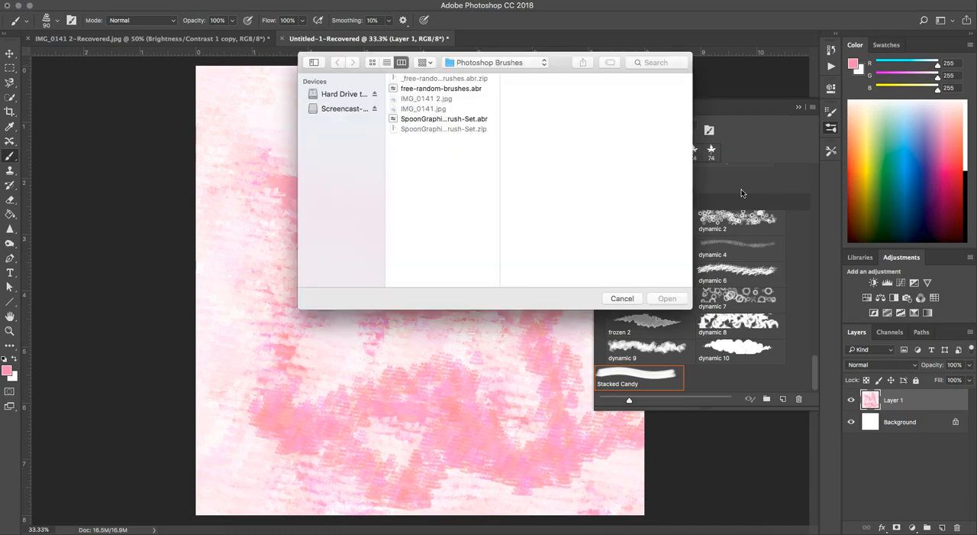
click(464, 89)
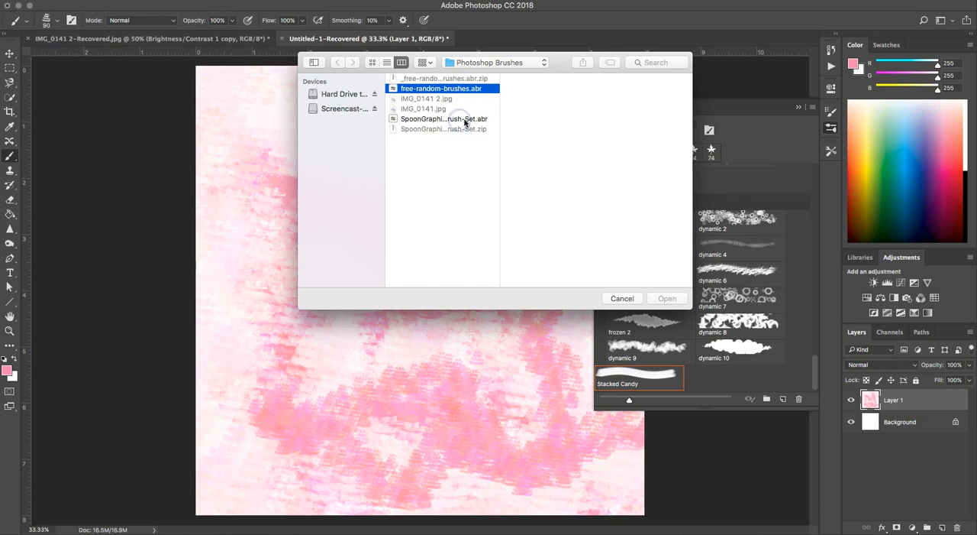
click(478, 122)
click(464, 122)
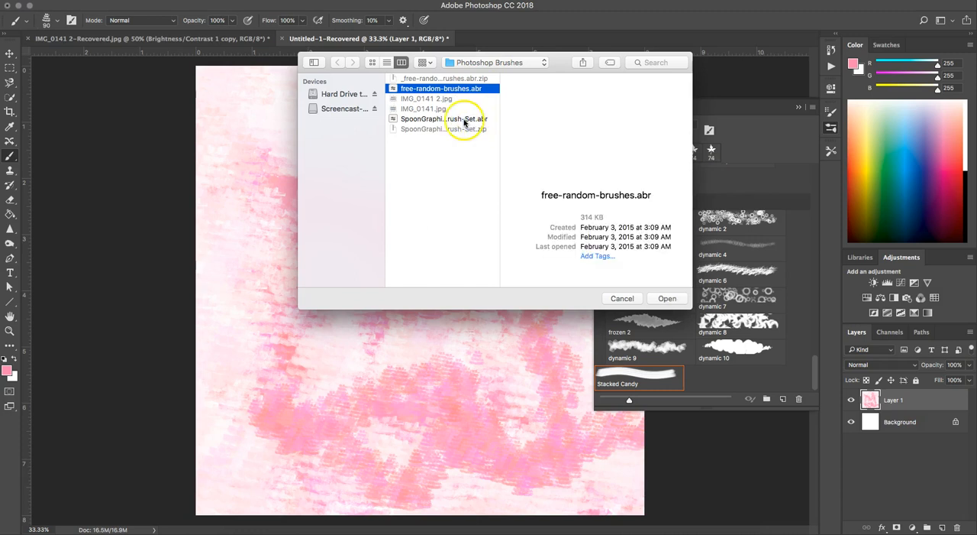
click(464, 122)
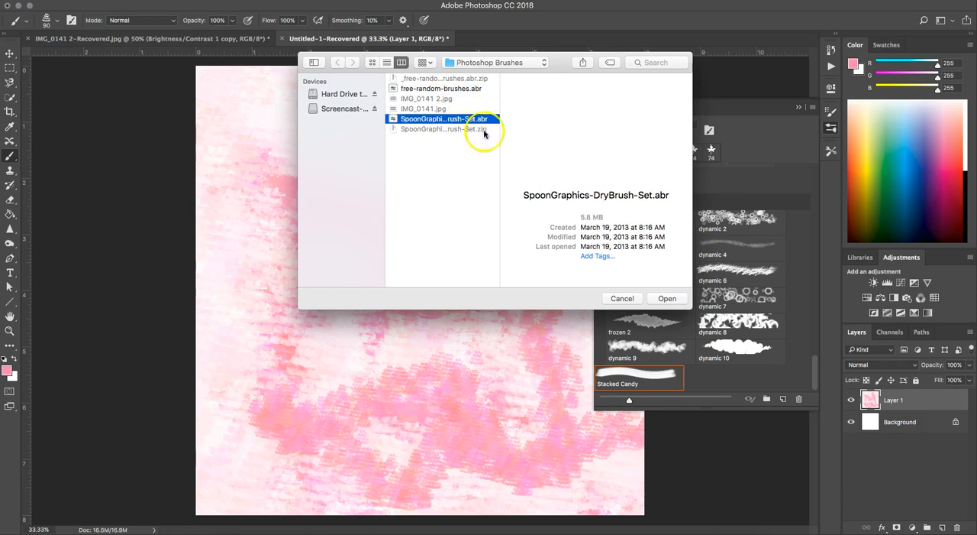
click(667, 299)
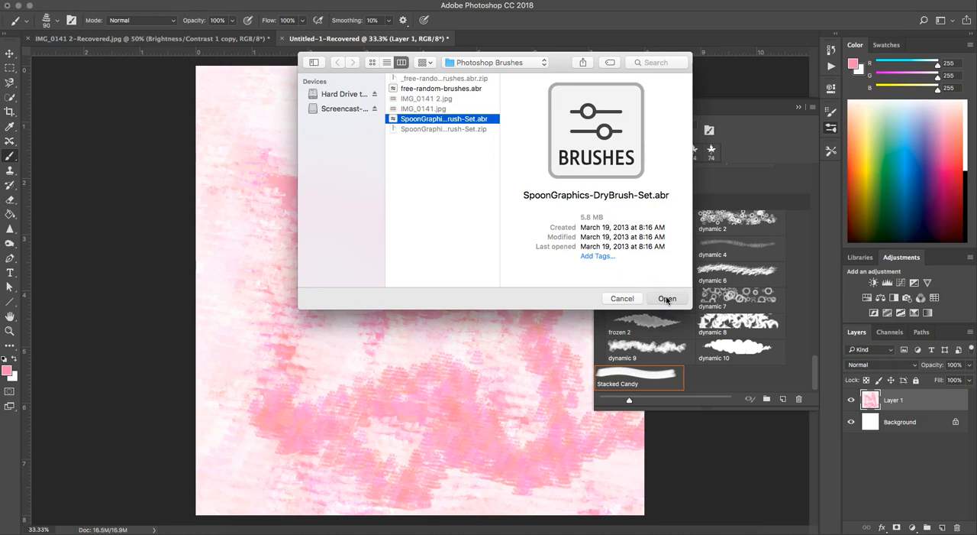
click(663, 299)
click(663, 298)
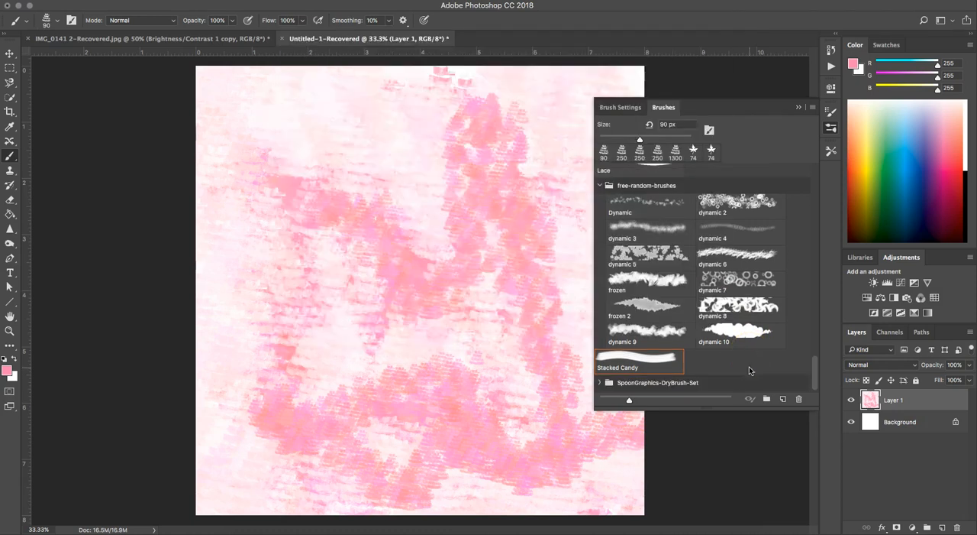
Choose DryBrush7 from the imported SpoonGraphics-DryBrush-Set, try a broad pink stroke down Layer 1, and undo it
scroll(672, 381, down, 5)
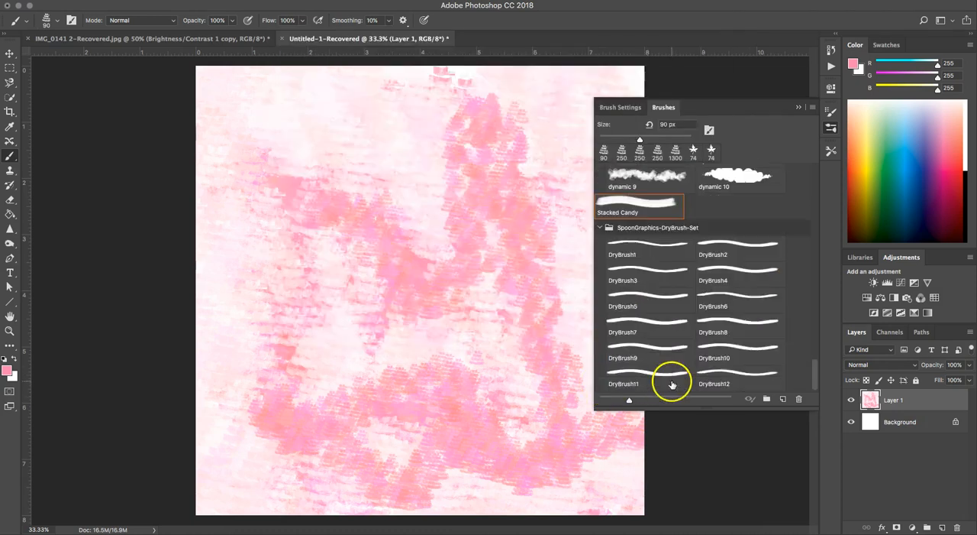
click(649, 327)
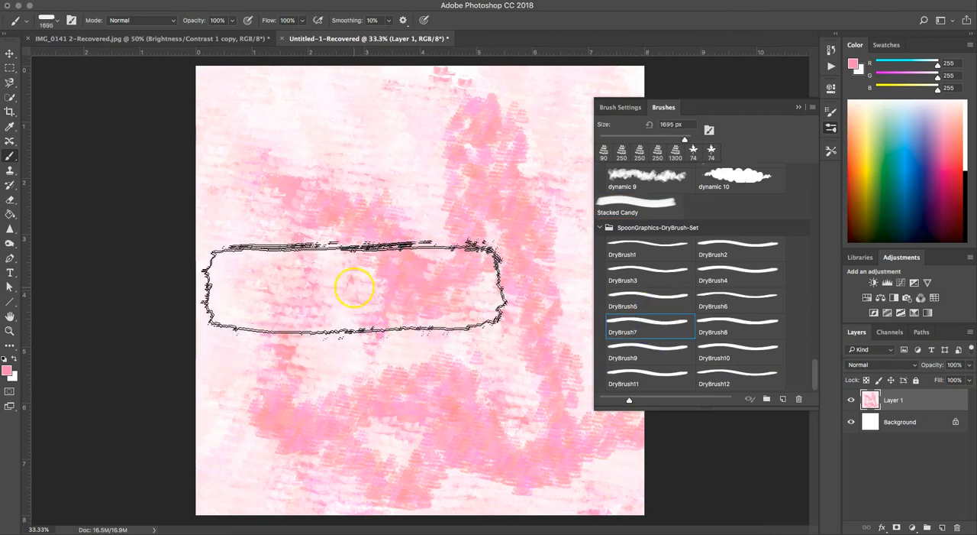
click(379, 187)
mouse_move(372, 197)
mouse_down()
mouse_move(385, 229)
mouse_move(376, 269)
mouse_move(402, 296)
mouse_move(372, 376)
mouse_move(417, 412)
mouse_up()
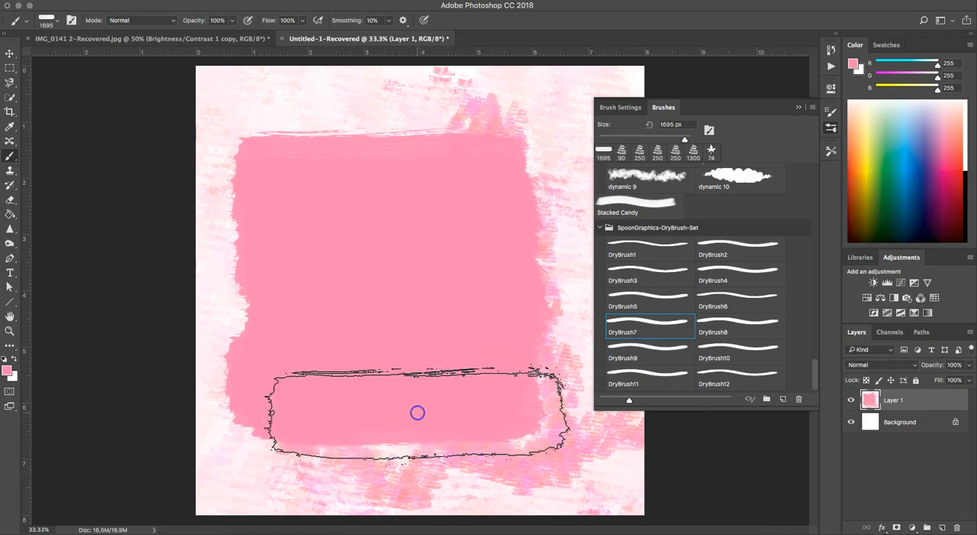
key(super+z)
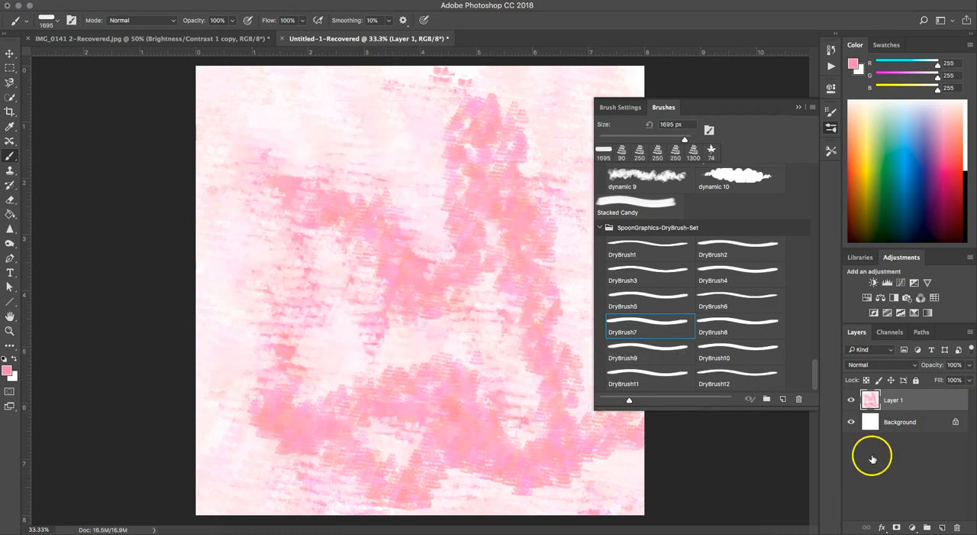
Add a new layer above Layer 1 and paint a large solid pink DryBrush7 block over most of the canvas
click(942, 527)
mouse_move(408, 124)
mouse_down()
mouse_move(359, 194)
mouse_move(391, 241)
mouse_move(384, 290)
mouse_move(395, 287)
mouse_move(412, 326)
mouse_move(405, 422)
mouse_move(426, 437)
mouse_up()
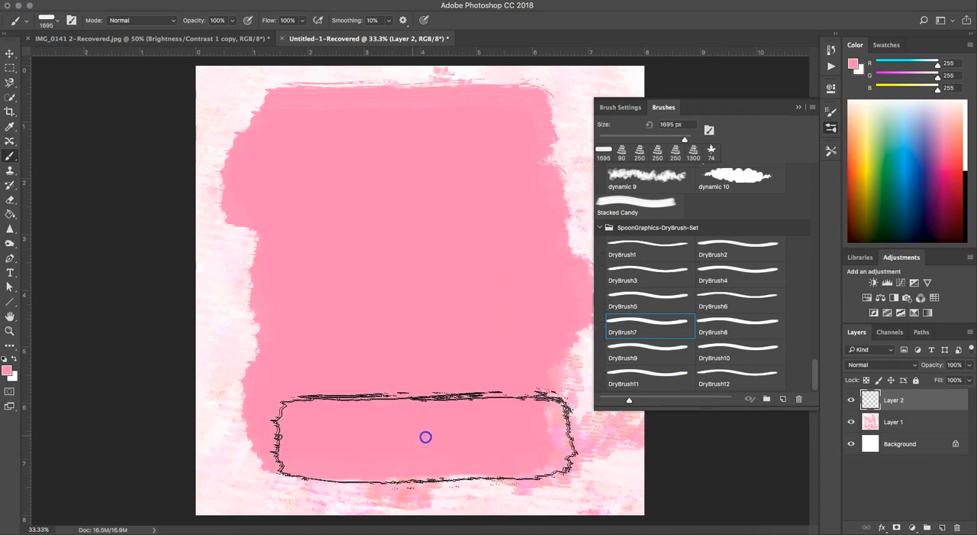
Set the new pink layer's blend mode to Screen and reopen the blend mode choices
click(879, 365)
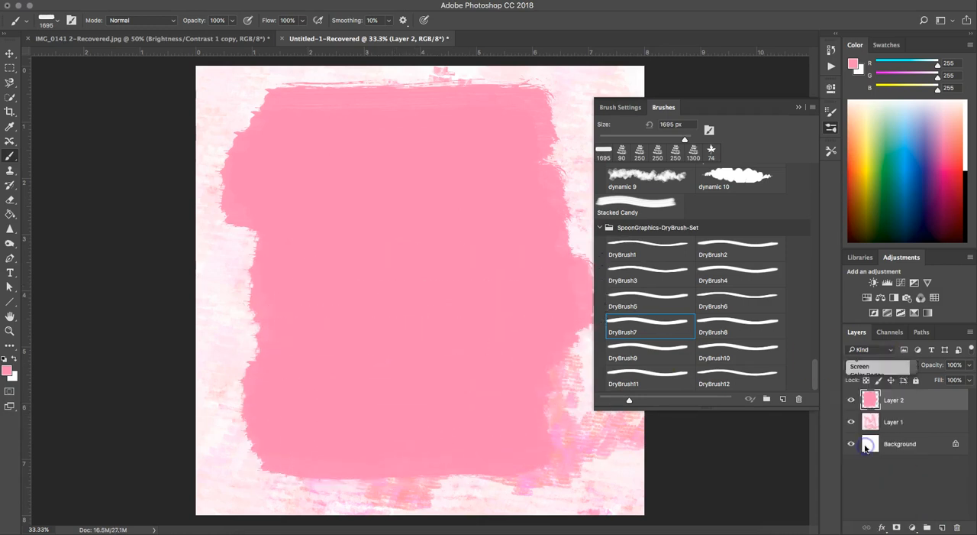
click(860, 445)
click(878, 364)
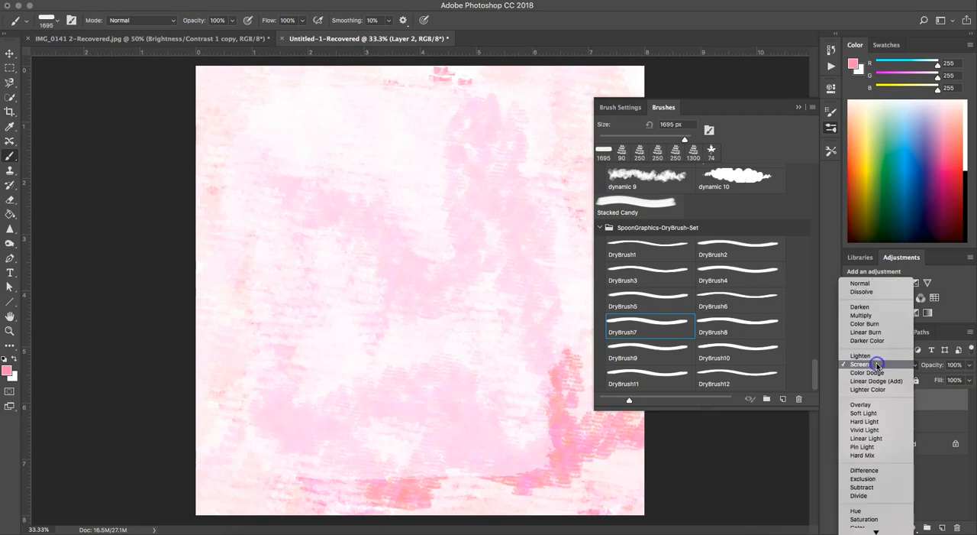